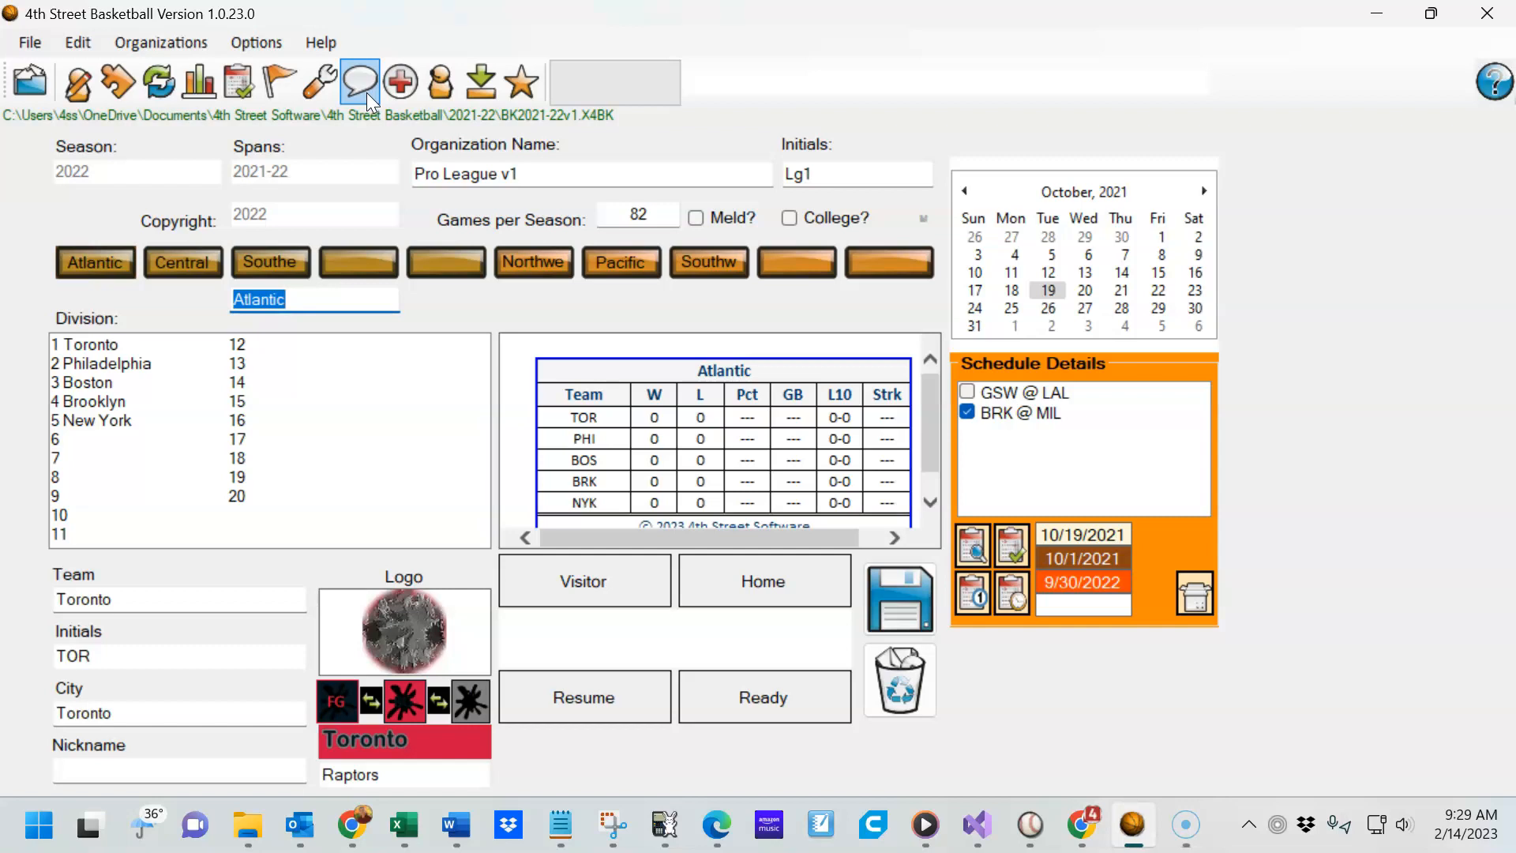
Open the play-by-play (PBP) editor and go to the last entry
{"action": "left_click", "coordinate": [366, 92]}
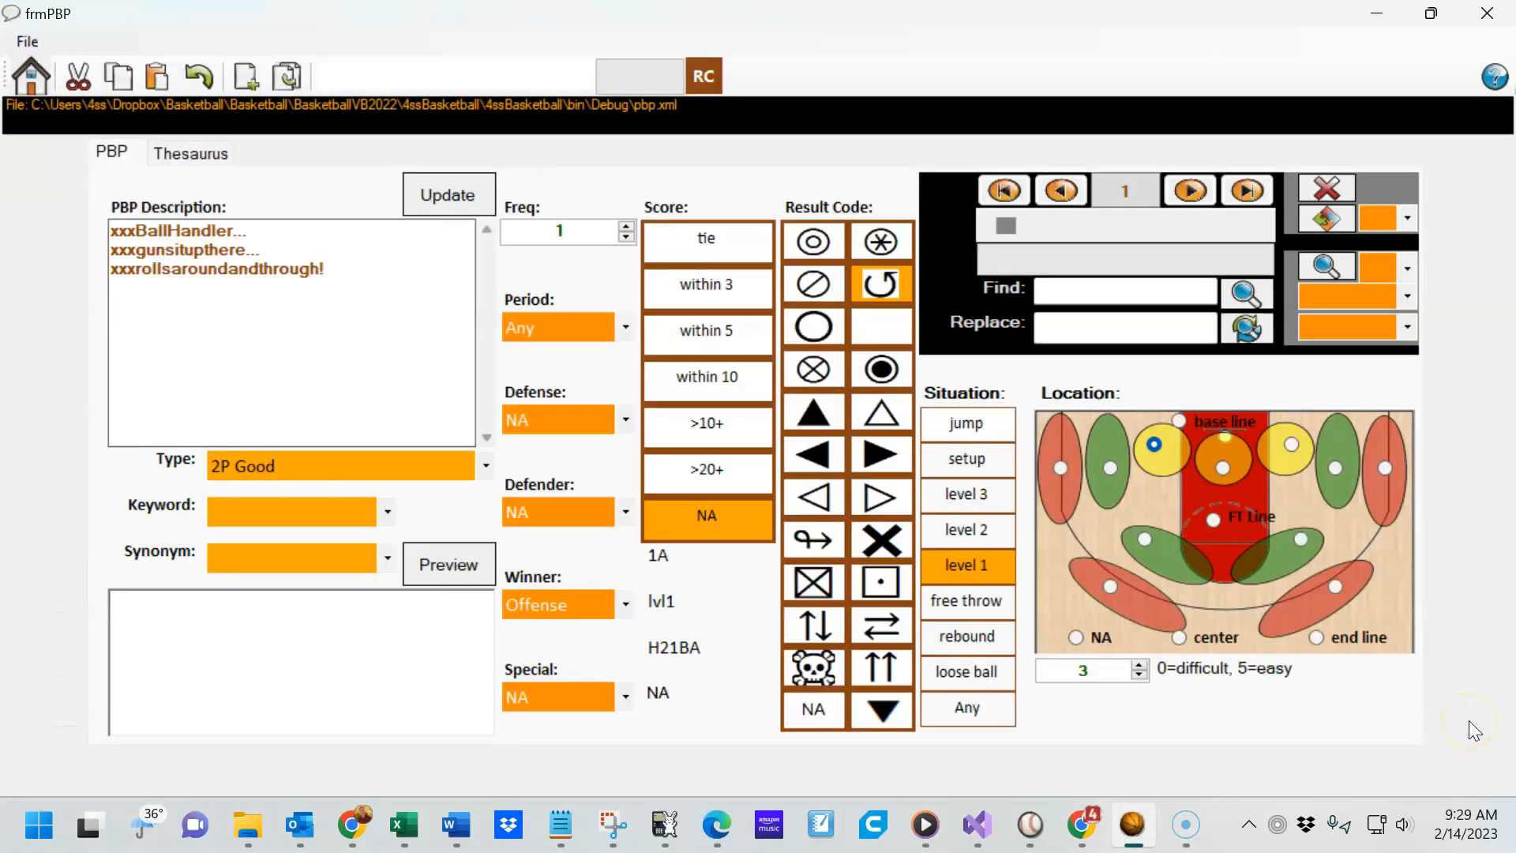
{"action": "left_click", "coordinate": [1125, 200]}
{"action": "left_click", "coordinate": [1252, 191]}
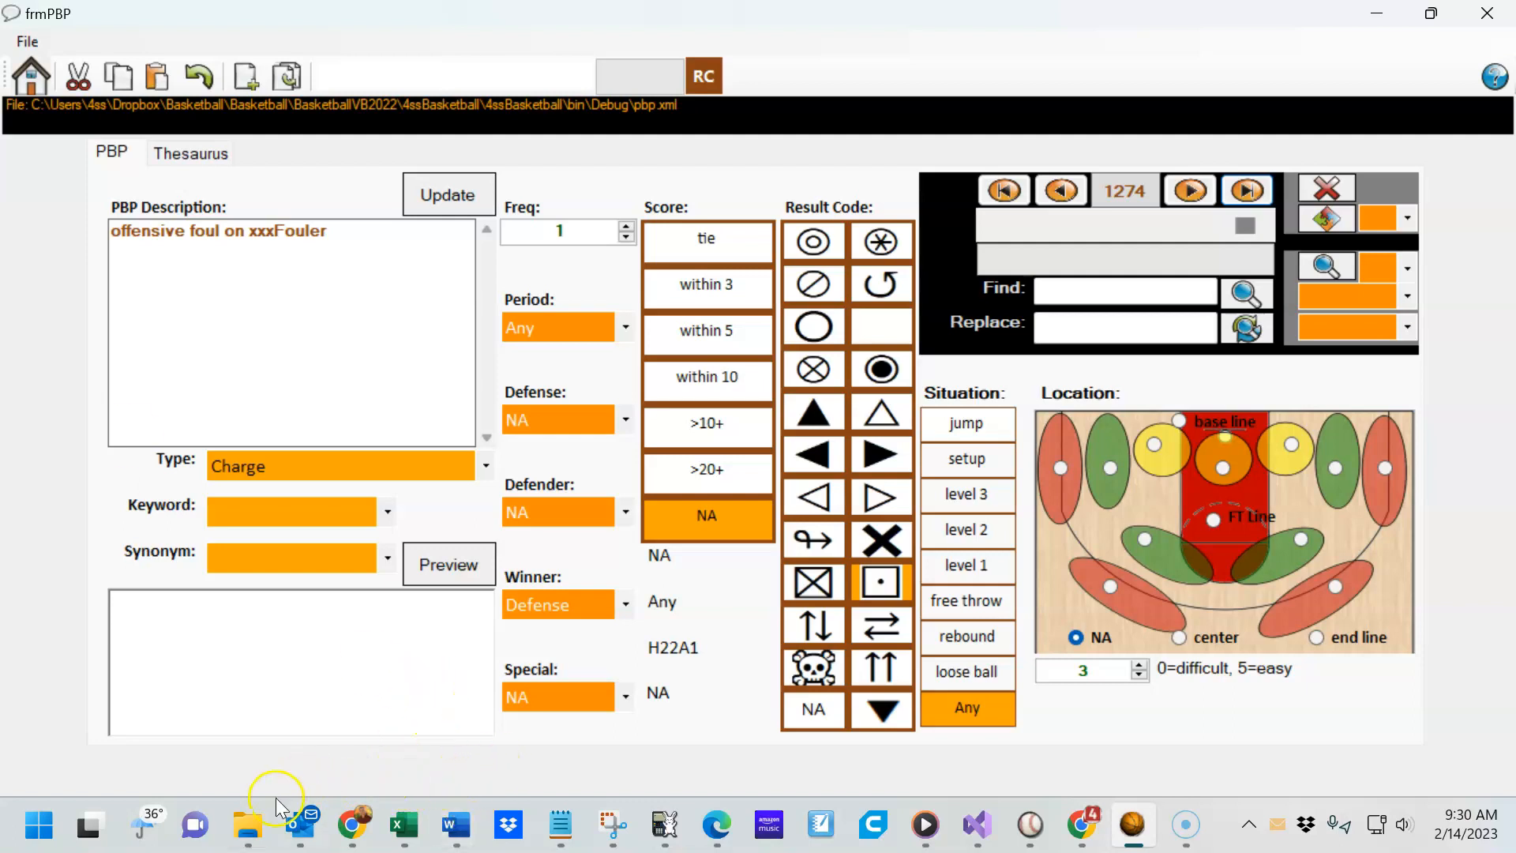
Switch to File Explorer and open the AppData\Roaming folder of the 4ss user on Local Disk (C:)
{"action": "left_click", "coordinate": [250, 825]}
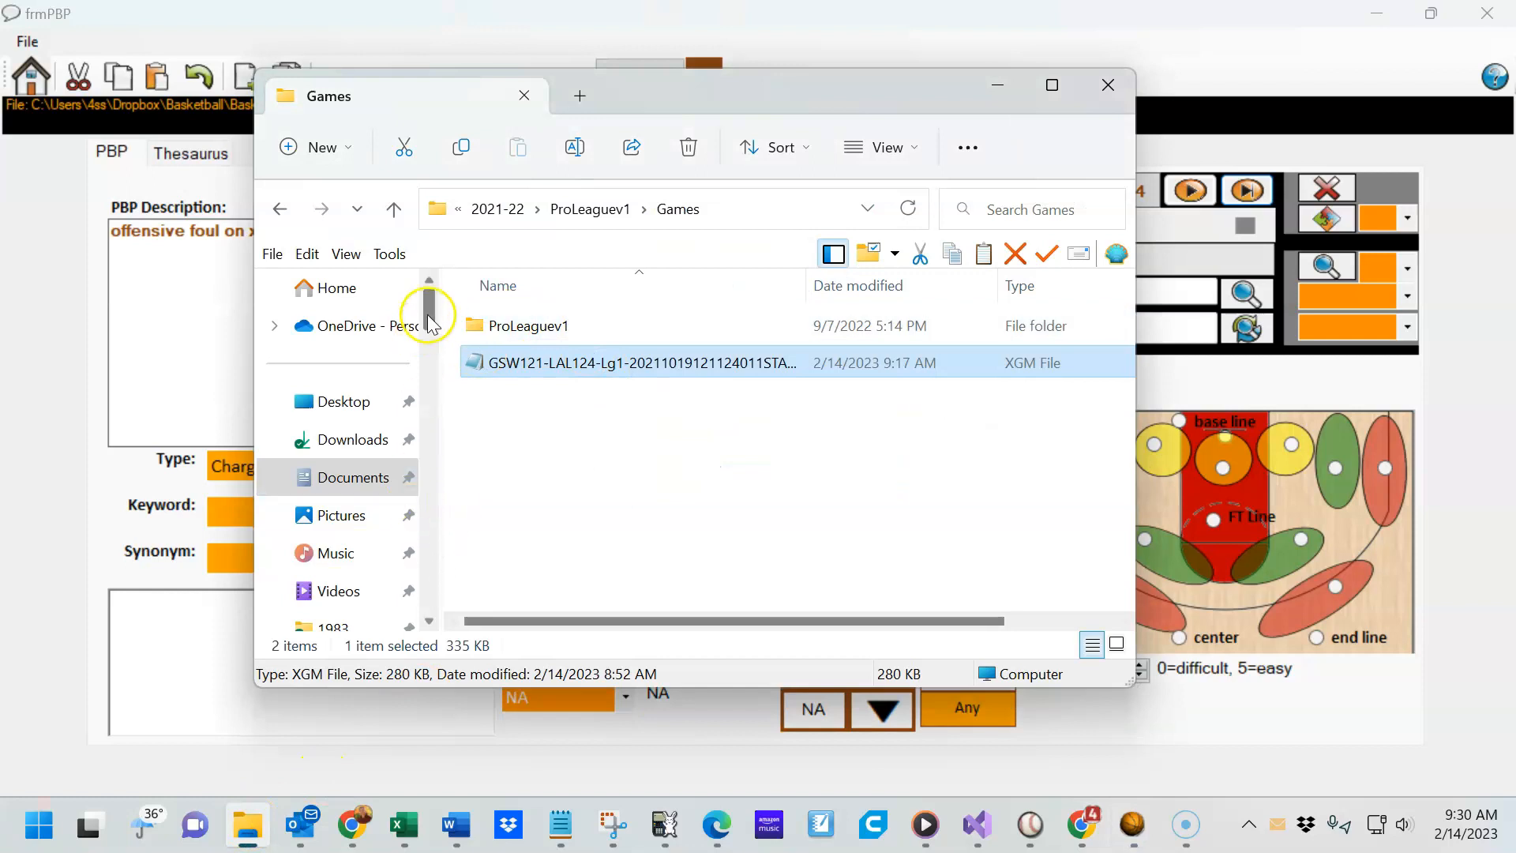
{"action": "left_click_drag", "start_coordinate": [428, 314], "coordinate": [428, 588]}
{"action": "left_click", "coordinate": [348, 553]}
{"action": "double_click", "coordinate": [569, 391]}
{"action": "double_click", "coordinate": [542, 589]}
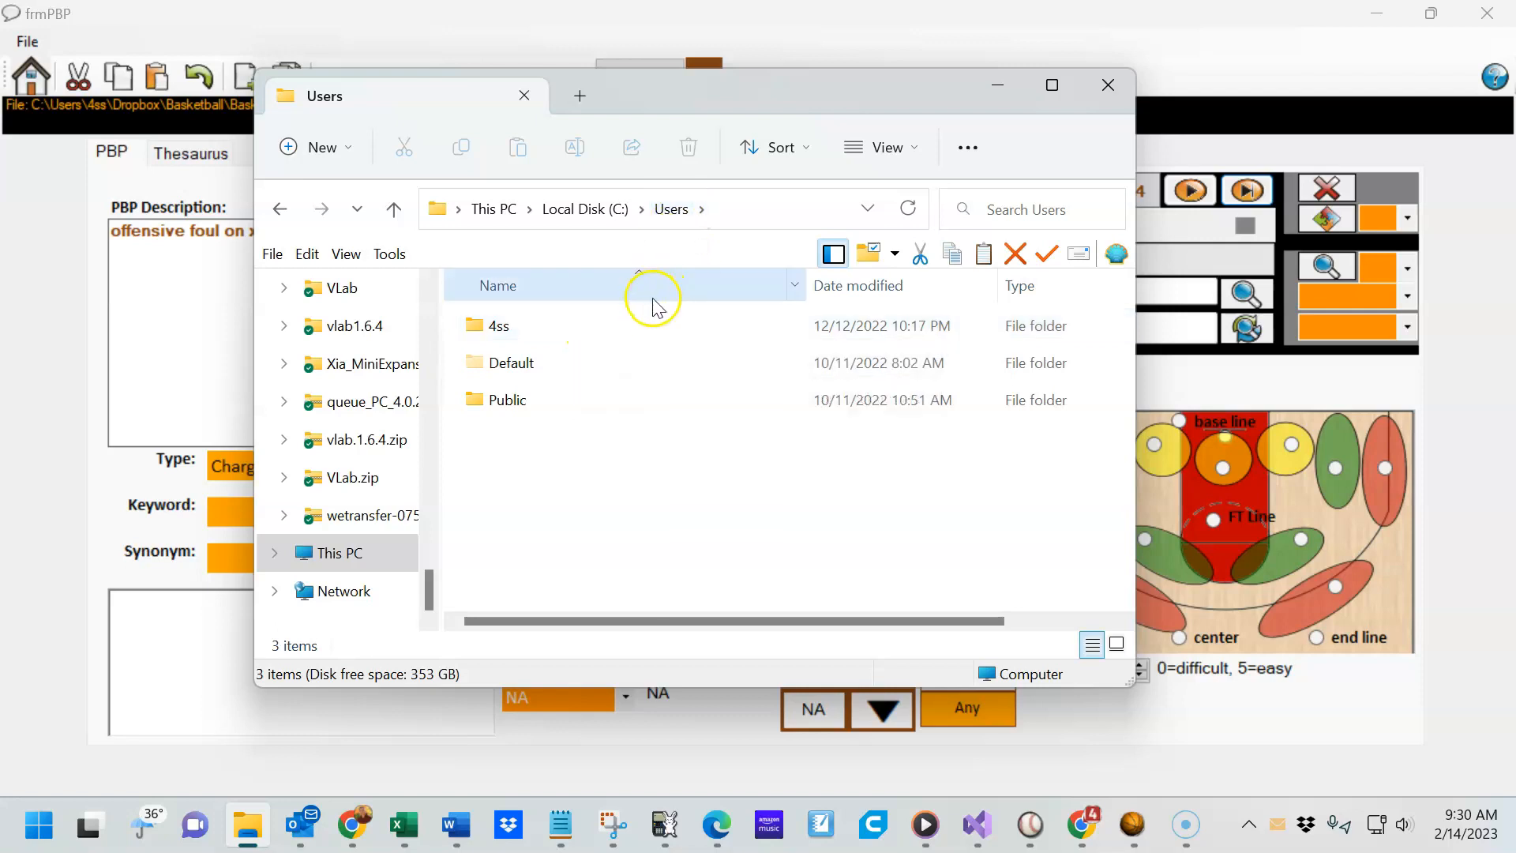
{"action": "left_click", "coordinate": [643, 327]}
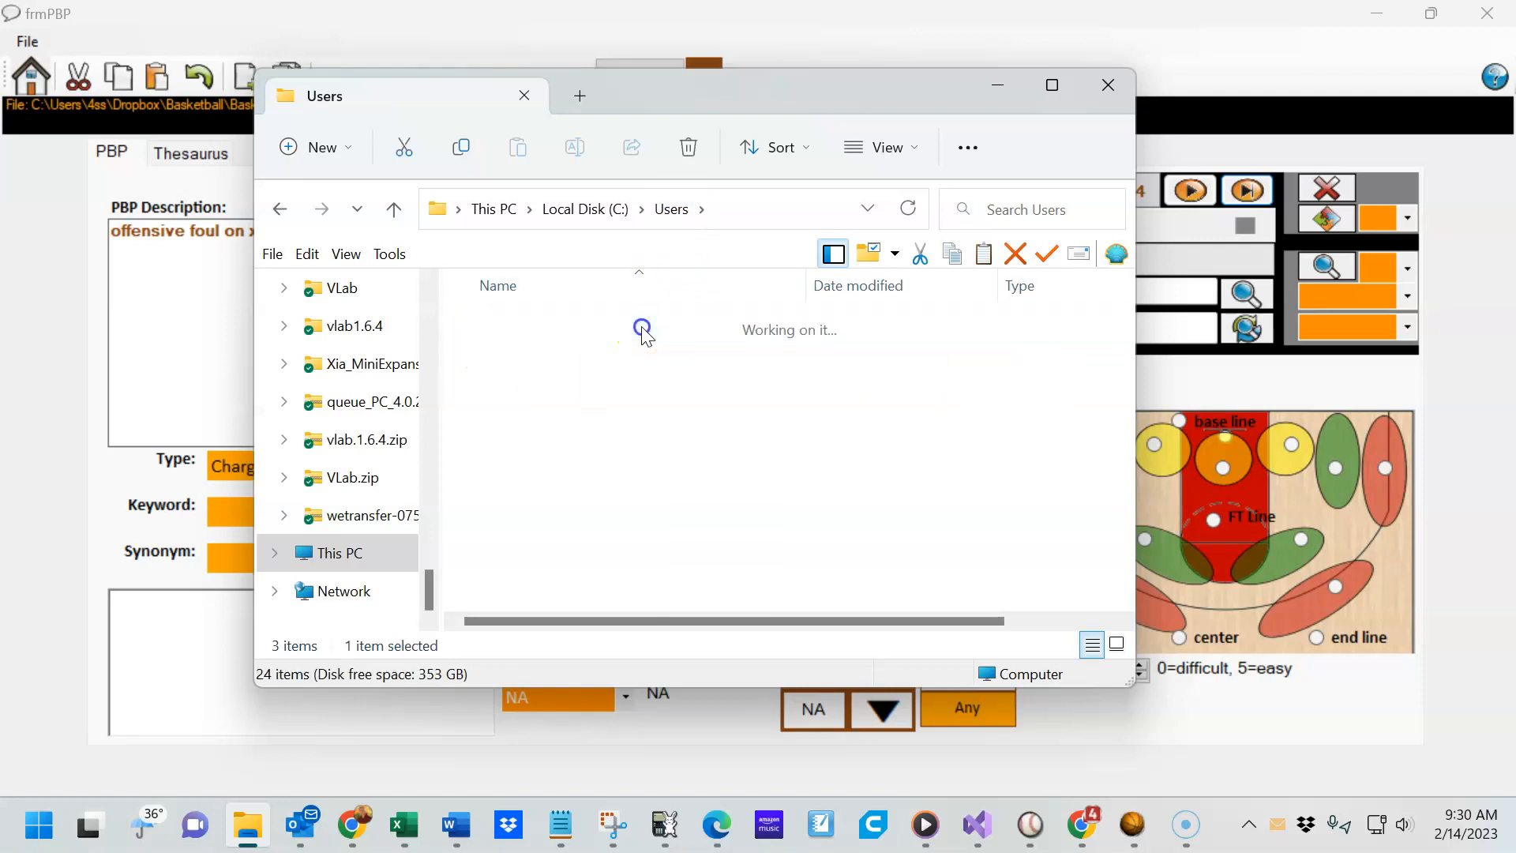
{"action": "double_click", "coordinate": [643, 327]}
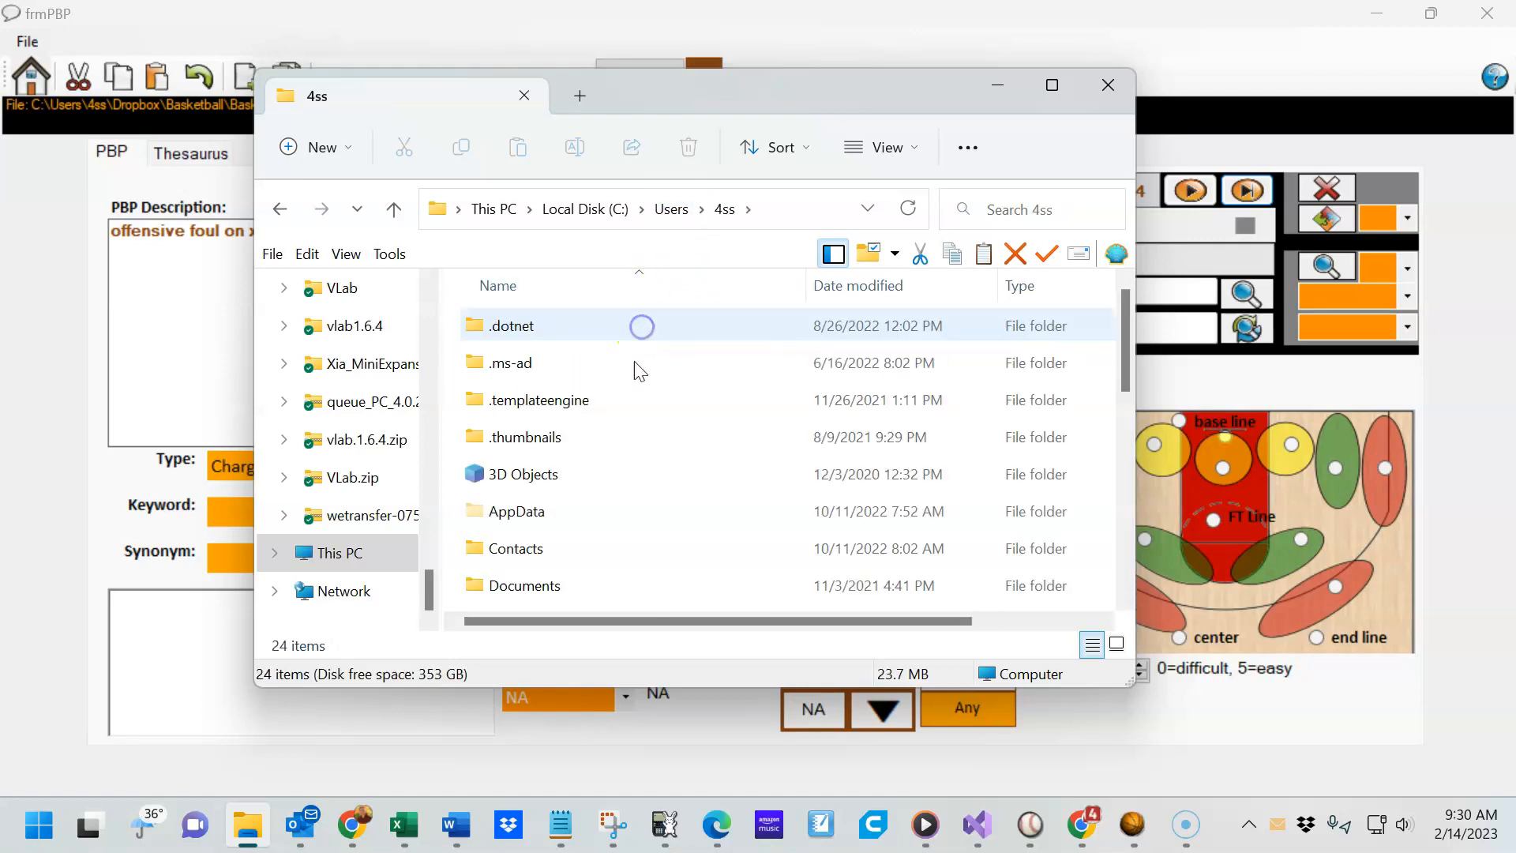
{"action": "double_click", "coordinate": [629, 510]}
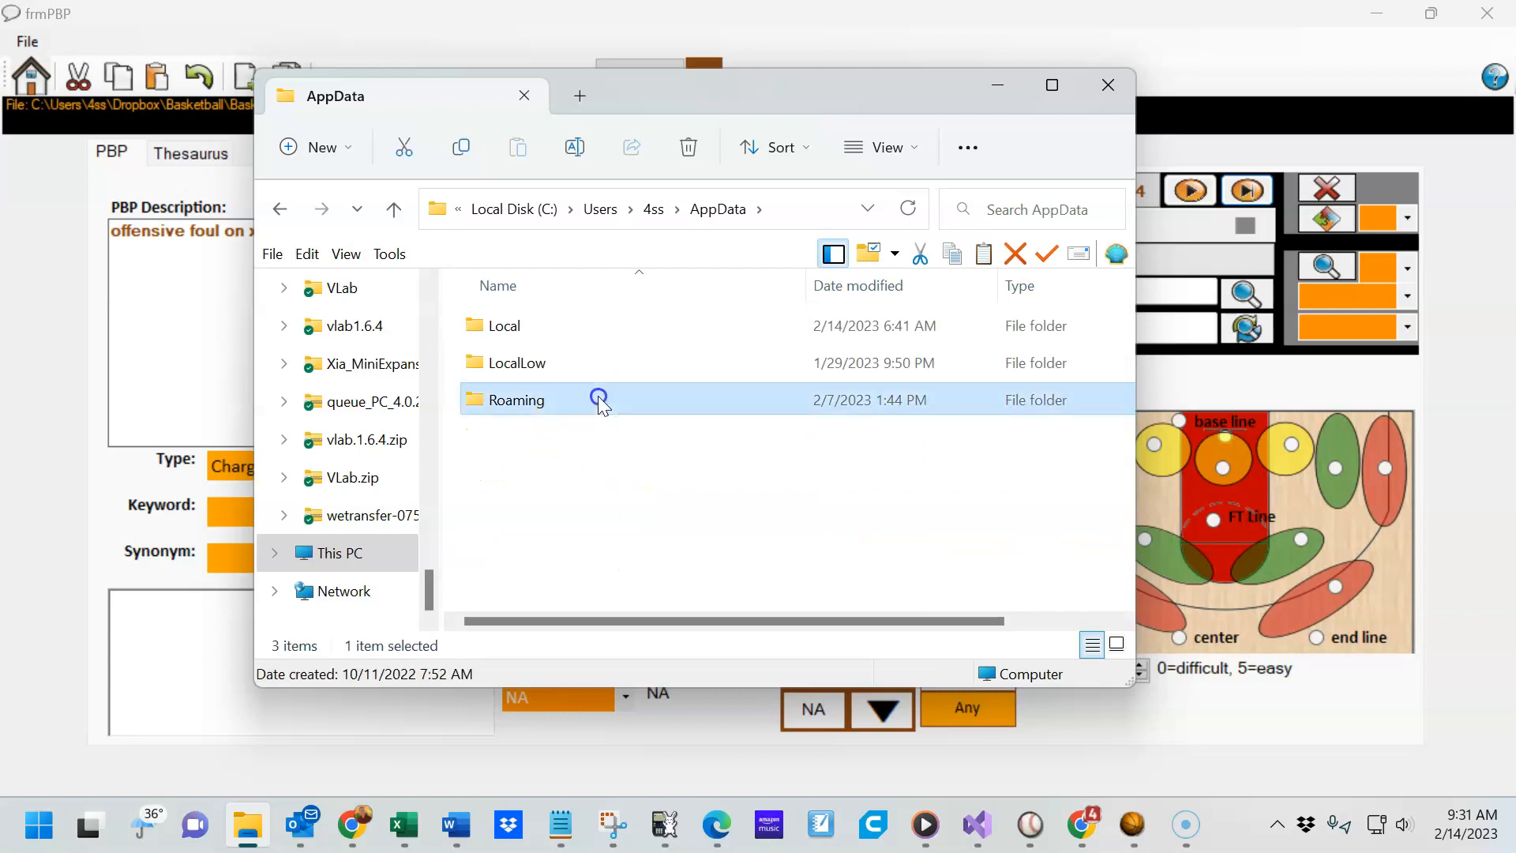
{"action": "double_click", "coordinate": [599, 399]}
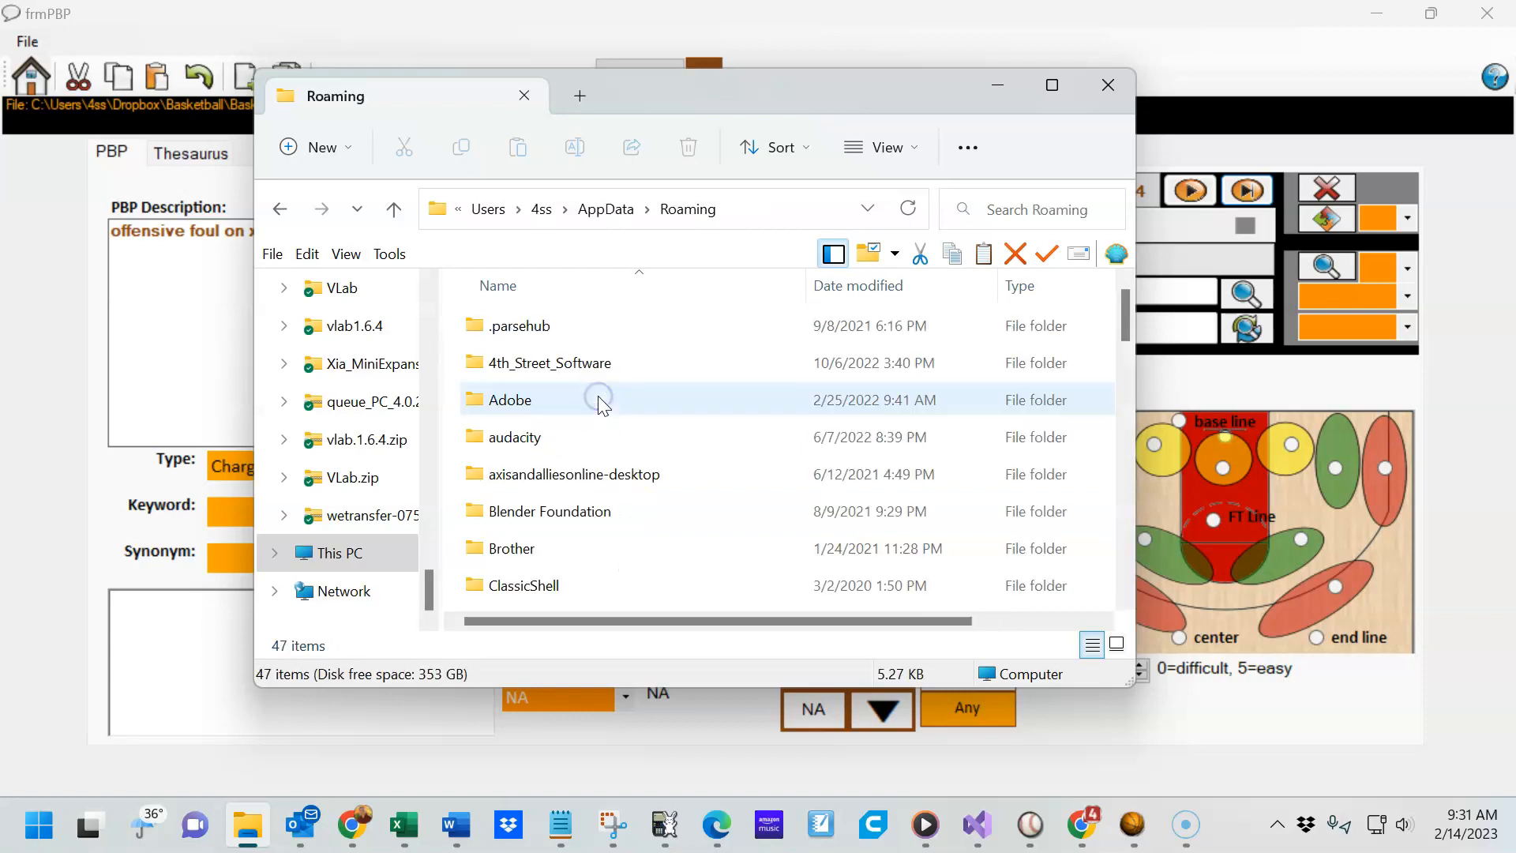
Open the 4th_Street_Software\4th_Street_Basketball folder and select the pbp.xml file
{"action": "double_click", "coordinate": [632, 369]}
{"action": "double_click", "coordinate": [639, 440]}
{"action": "scroll", "coordinate": [636, 505], "scroll_direction": "down", "scroll_amount": 2}
{"action": "scroll", "coordinate": [635, 522], "scroll_direction": "down", "scroll_amount": 2}
{"action": "scroll", "coordinate": [626, 502], "scroll_direction": "up", "scroll_amount": 2}
{"action": "double_click", "coordinate": [595, 470]}
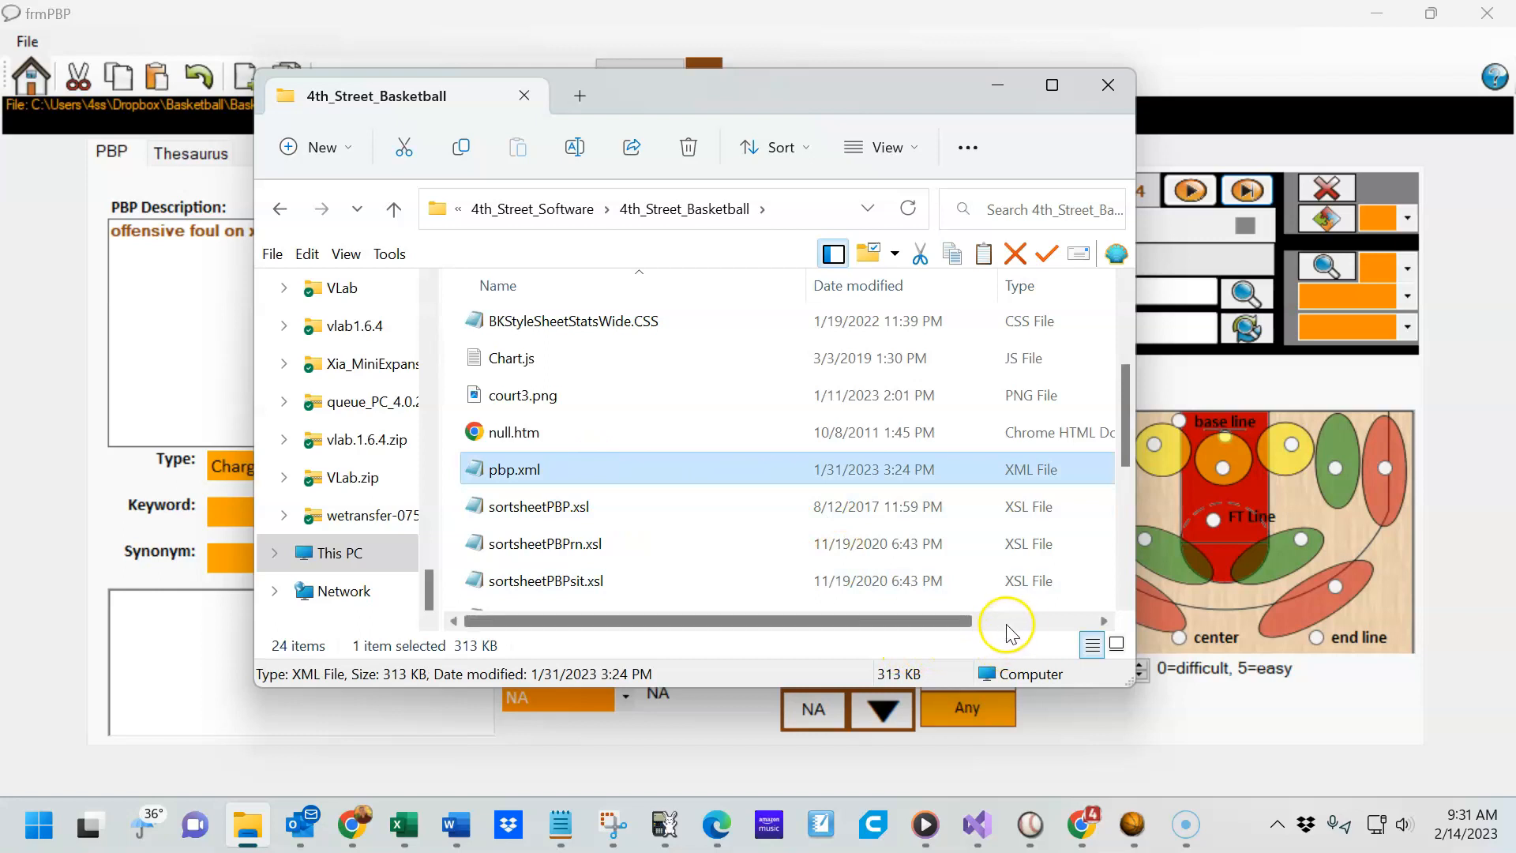
Check the file size of pbp.xml and switch back to the PBP editor
{"action": "left_click", "coordinate": [1033, 622]}
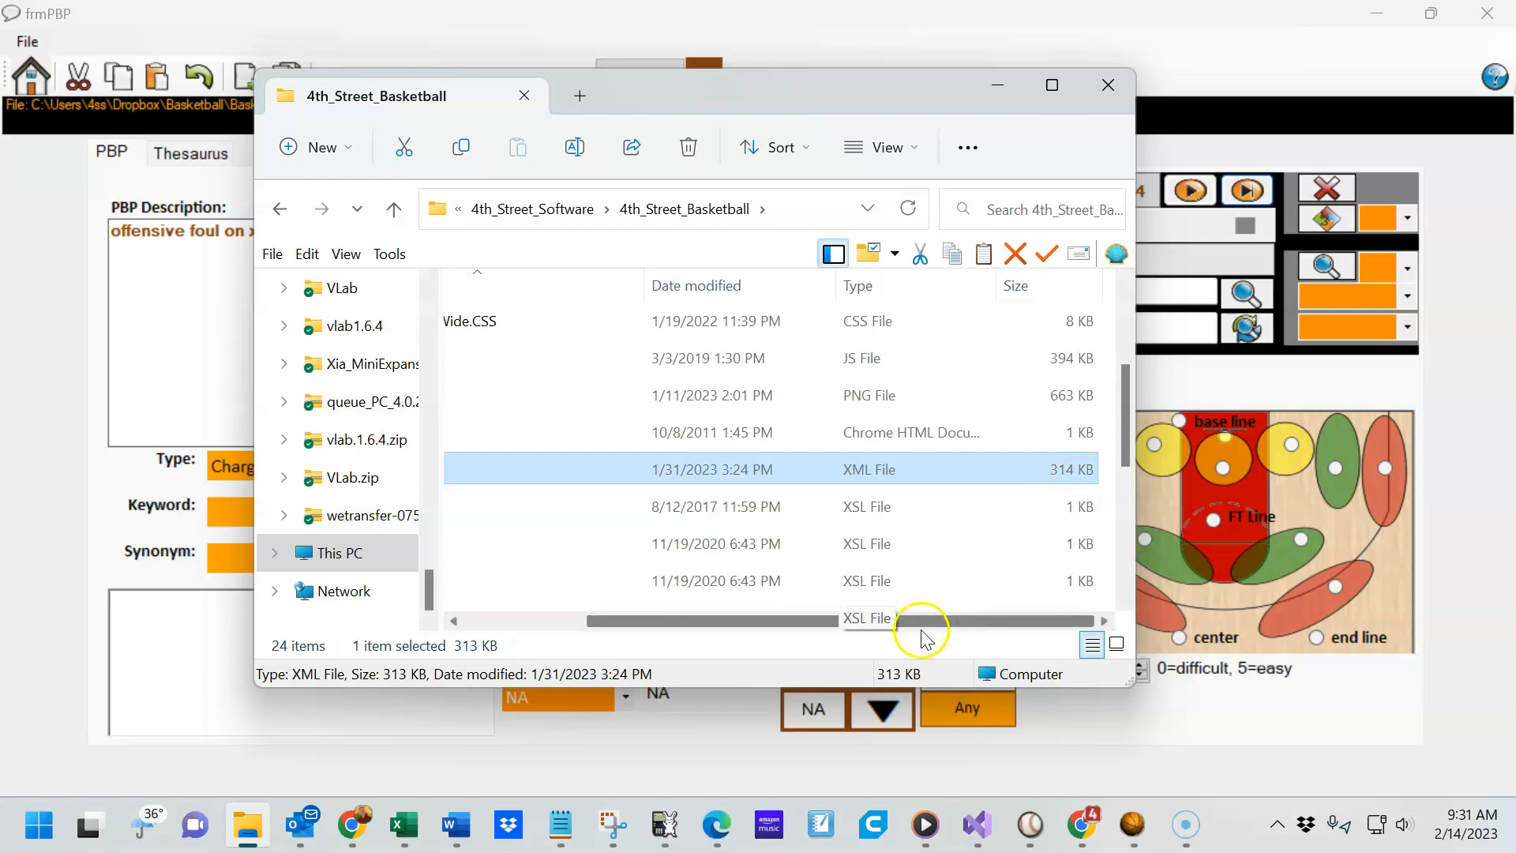
{"action": "left_click_drag", "start_coordinate": [839, 622], "coordinate": [591, 623]}
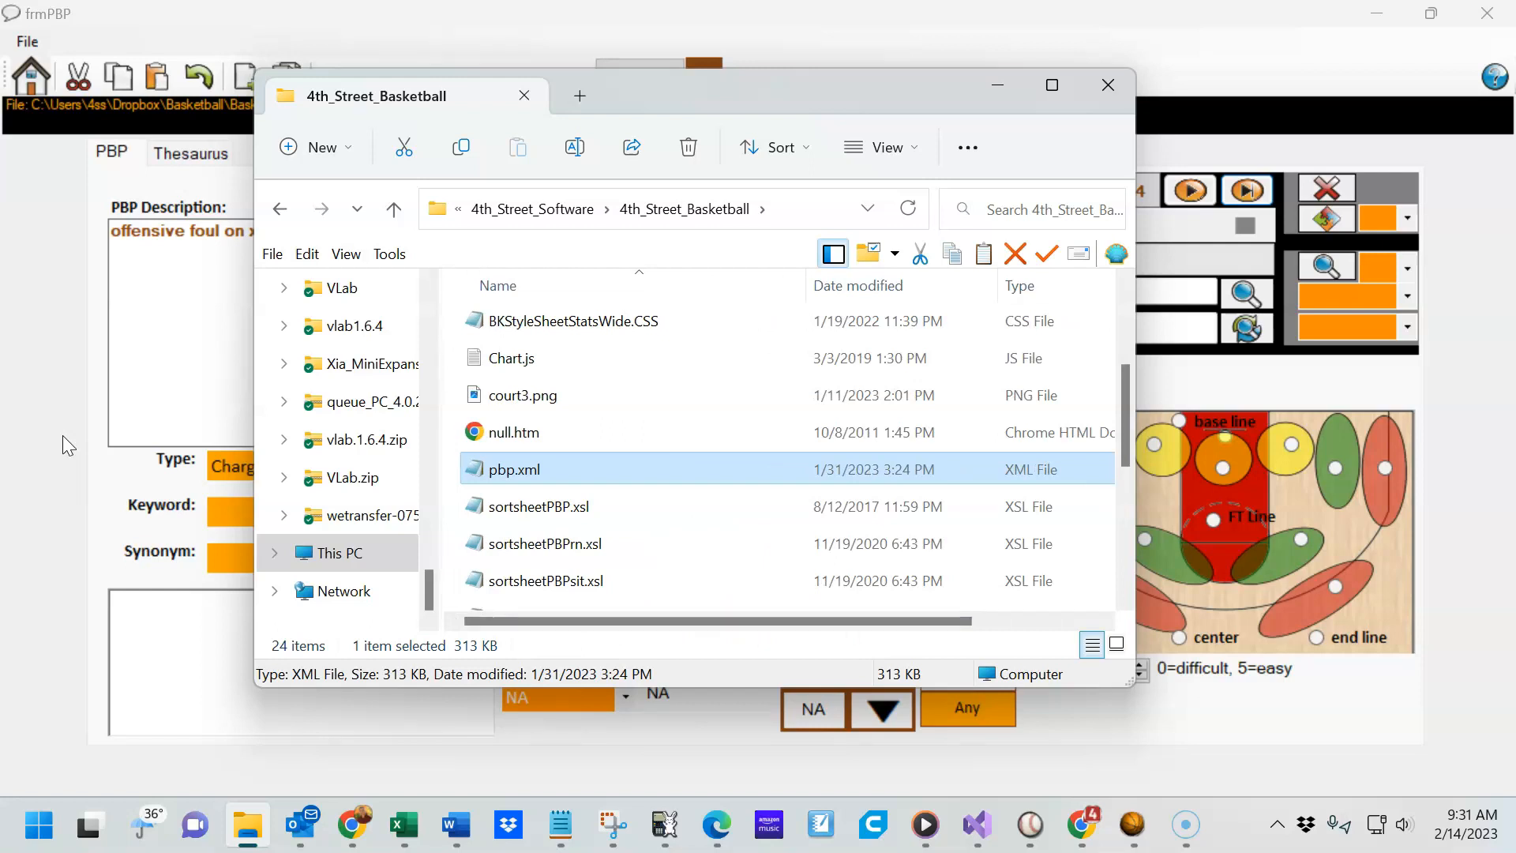
{"action": "left_click", "coordinate": [96, 468]}
{"action": "left_click", "coordinate": [96, 468]}
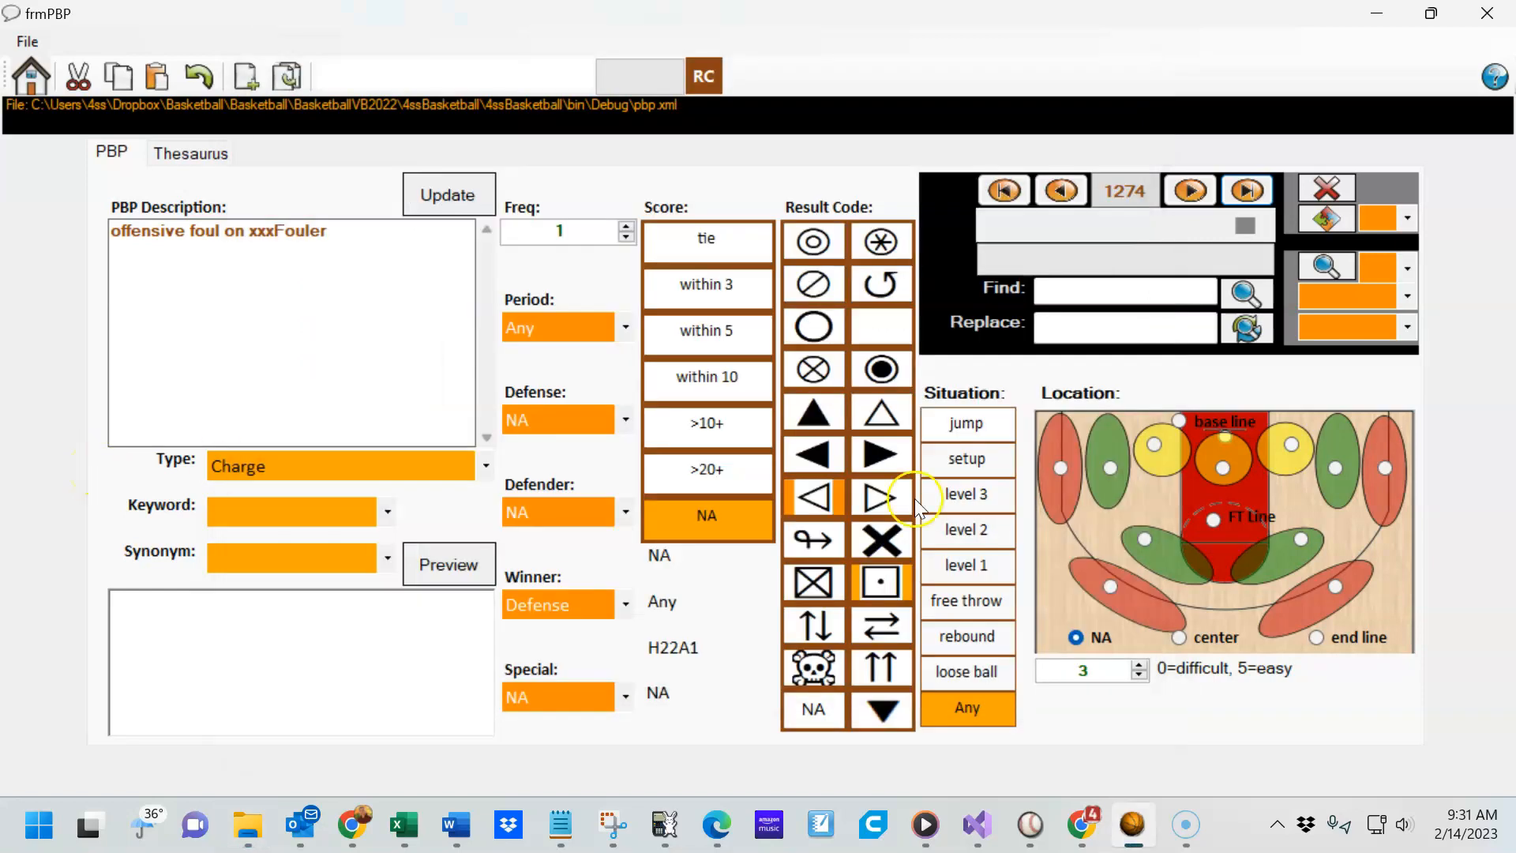
Go back to the first PBP entry and add a new, blank PBP description
{"action": "left_click", "coordinate": [1015, 193]}
{"action": "left_click", "coordinate": [420, 292]}
{"action": "left_click", "coordinate": [279, 289]}
{"action": "left_click", "coordinate": [360, 213]}
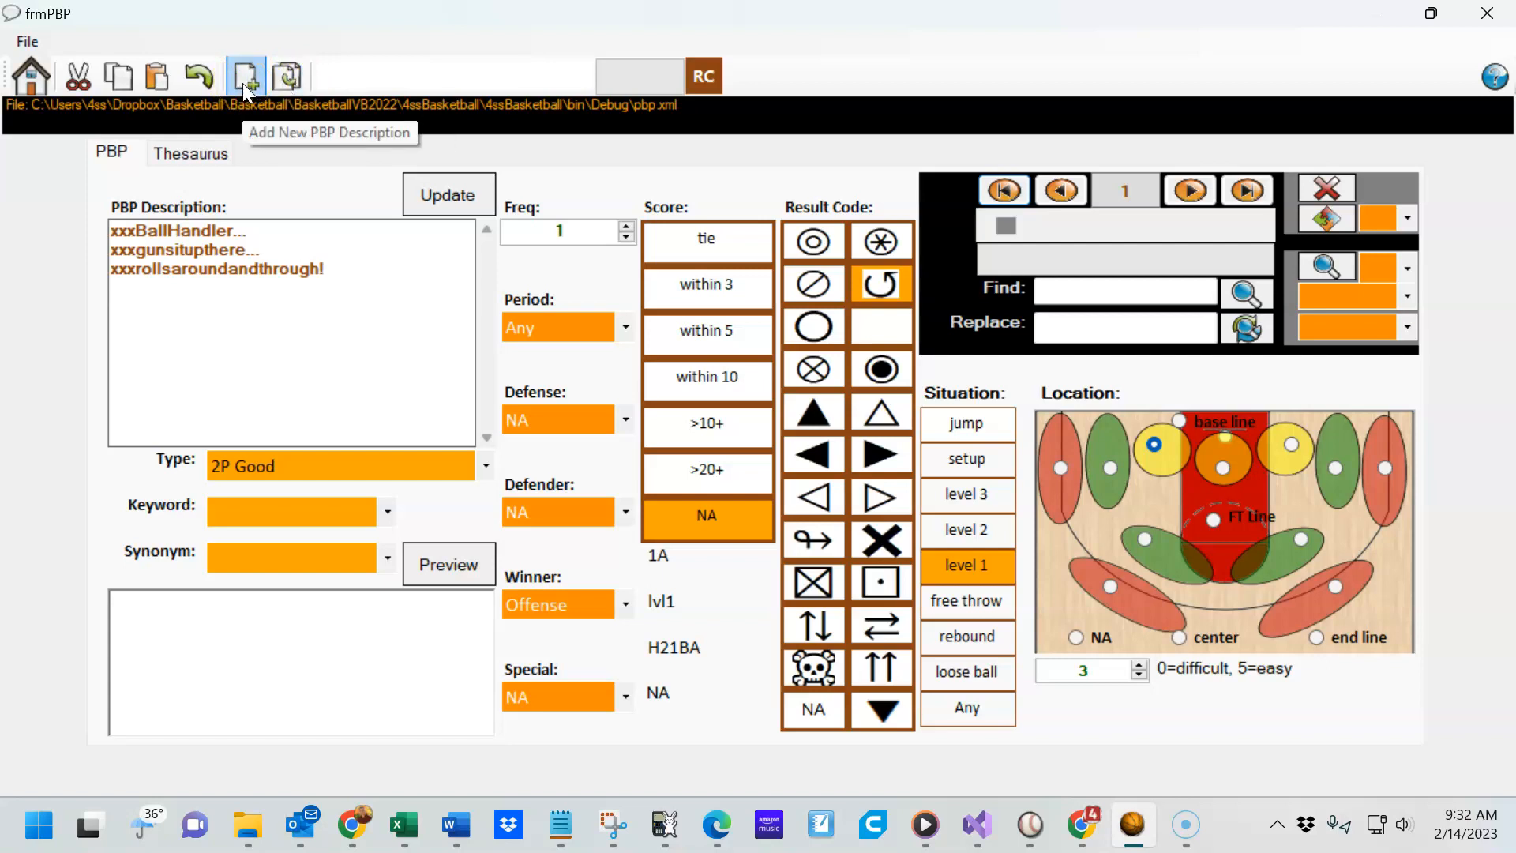
{"action": "left_click", "coordinate": [287, 79]}
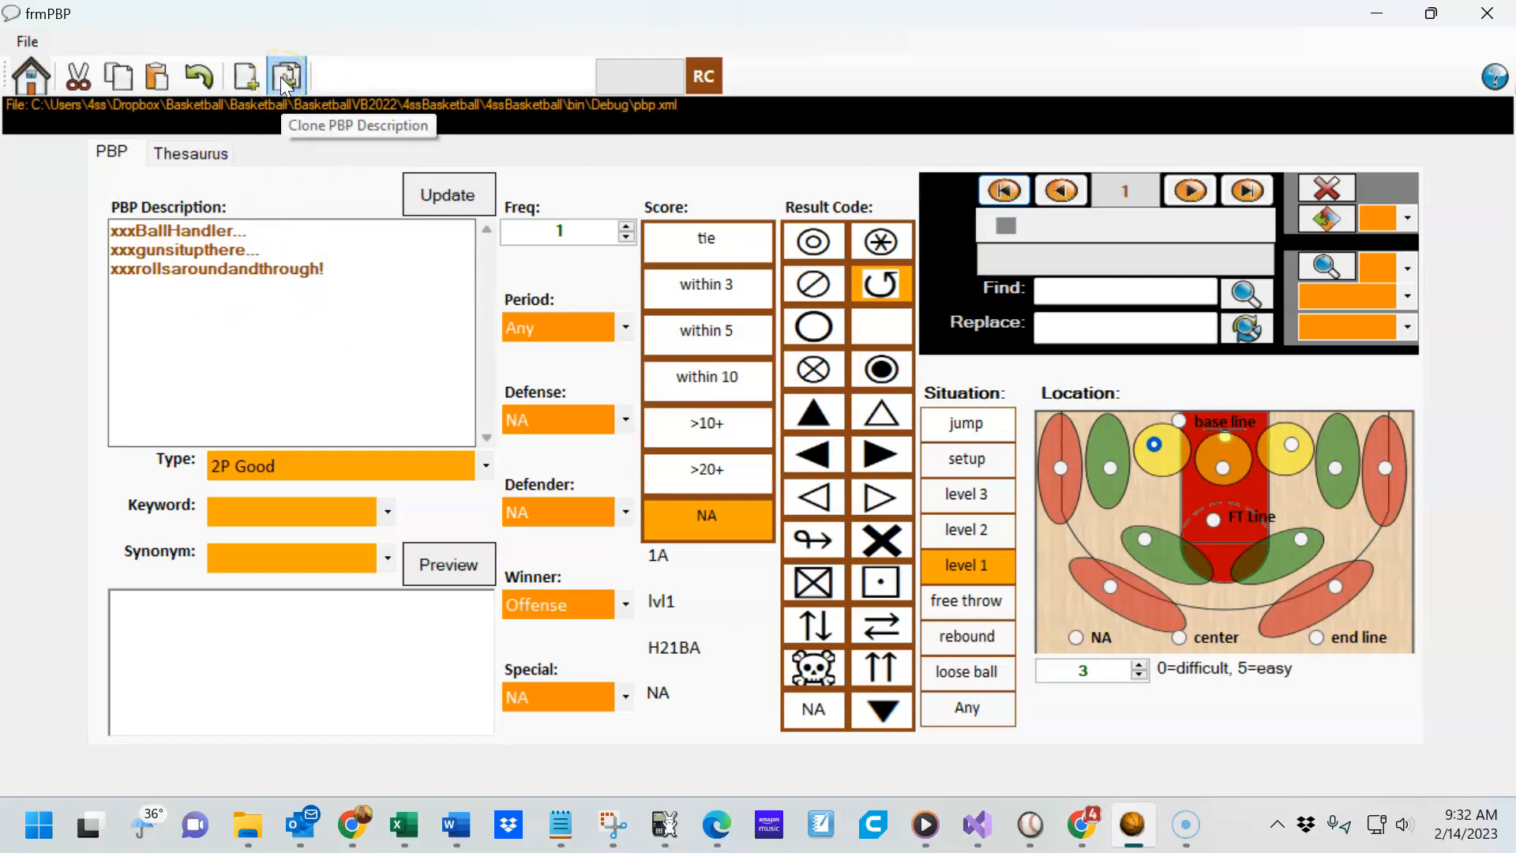
{"action": "left_click", "coordinate": [309, 224]}
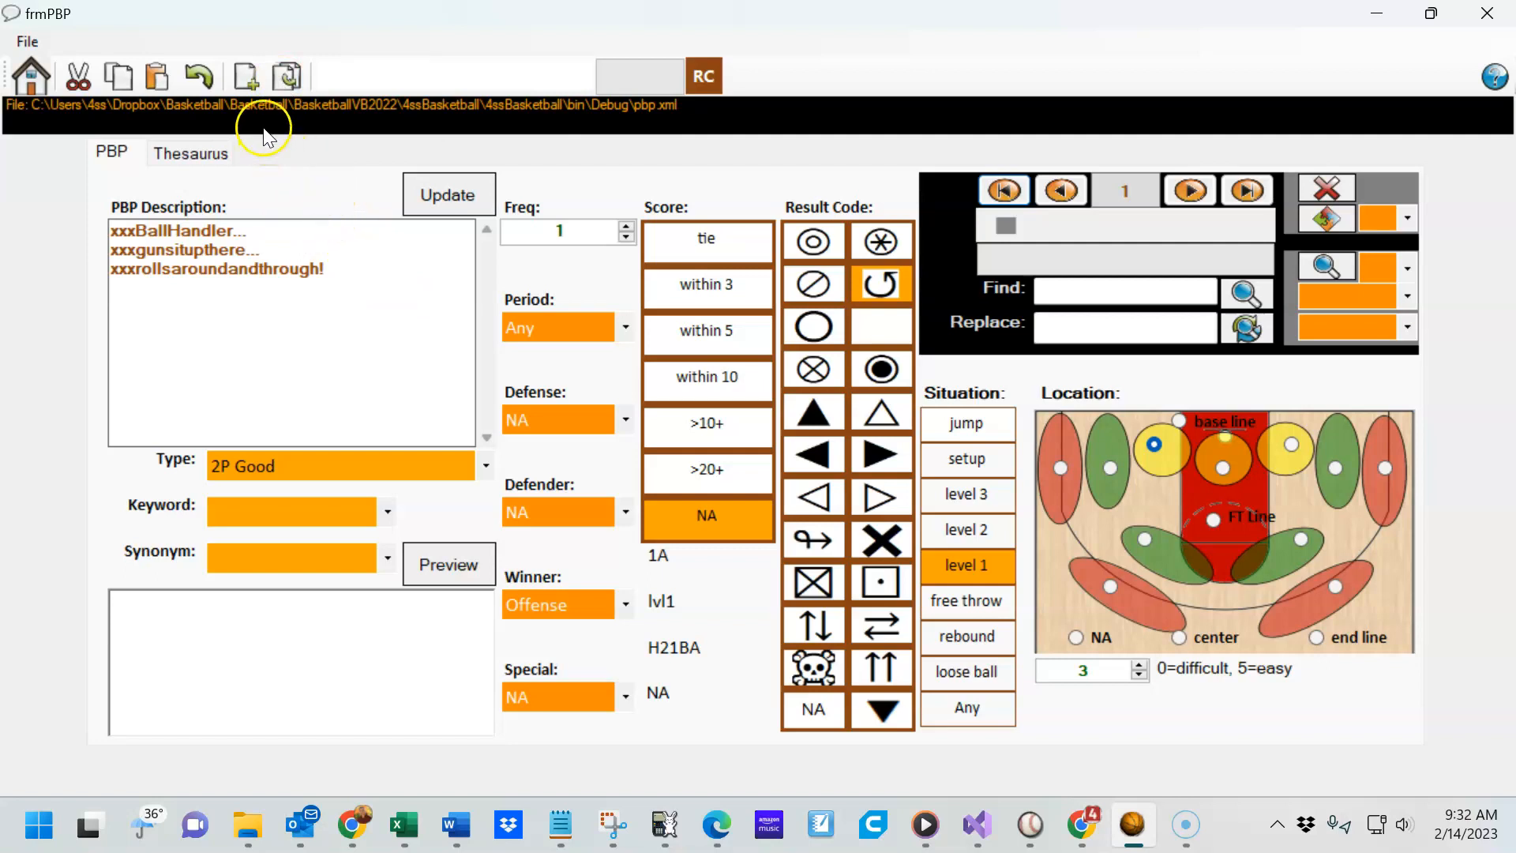
{"action": "left_click", "coordinate": [253, 81]}
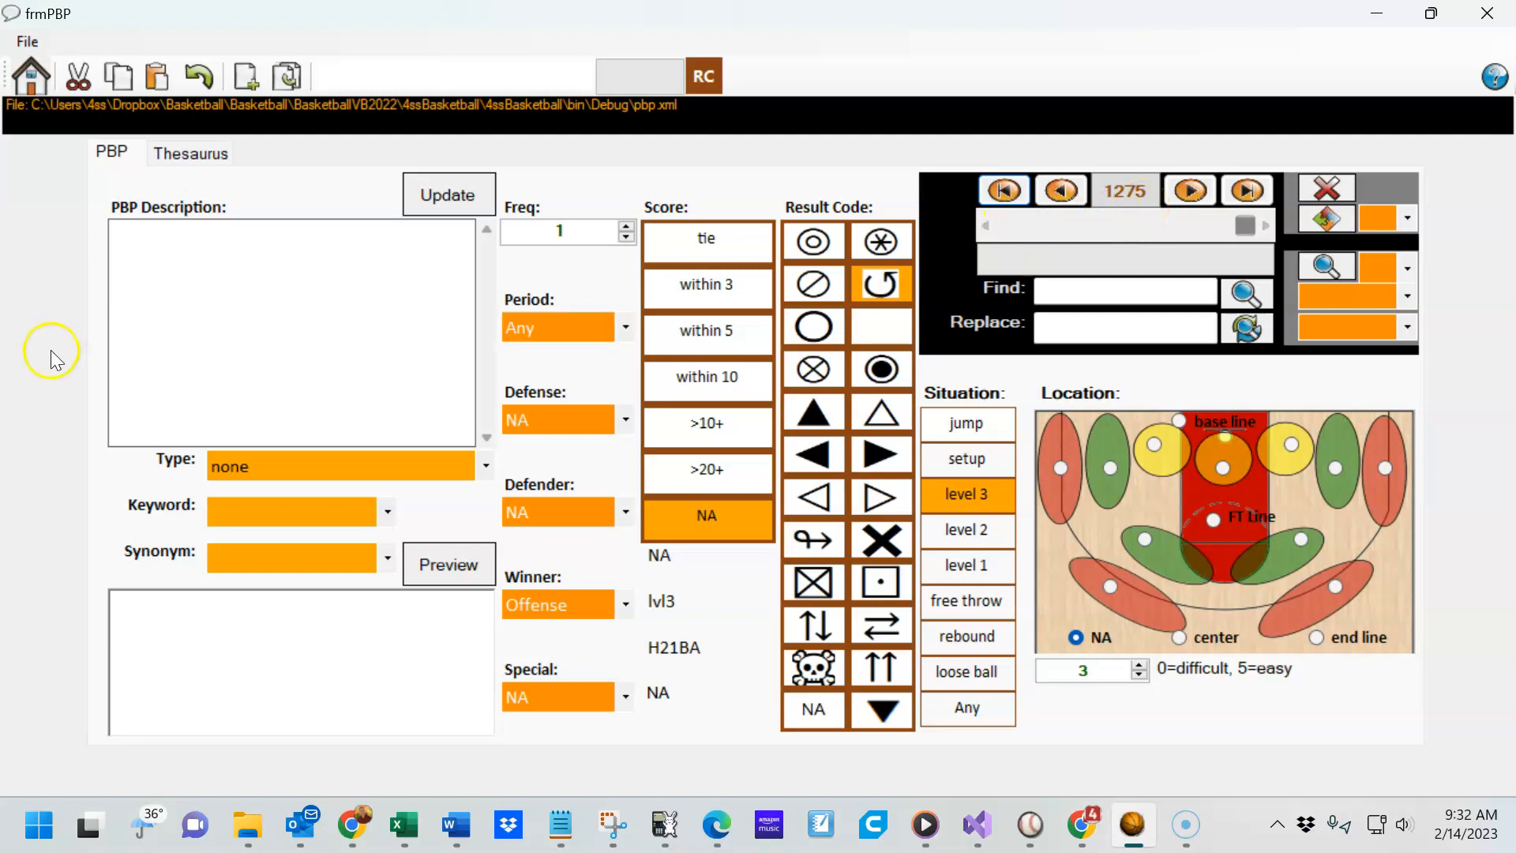
Give the new entry the double-circle result code, the green location zone beside the FT line's right end, and period 2
{"action": "left_click", "coordinate": [230, 329]}
{"action": "left_click", "coordinate": [856, 240]}
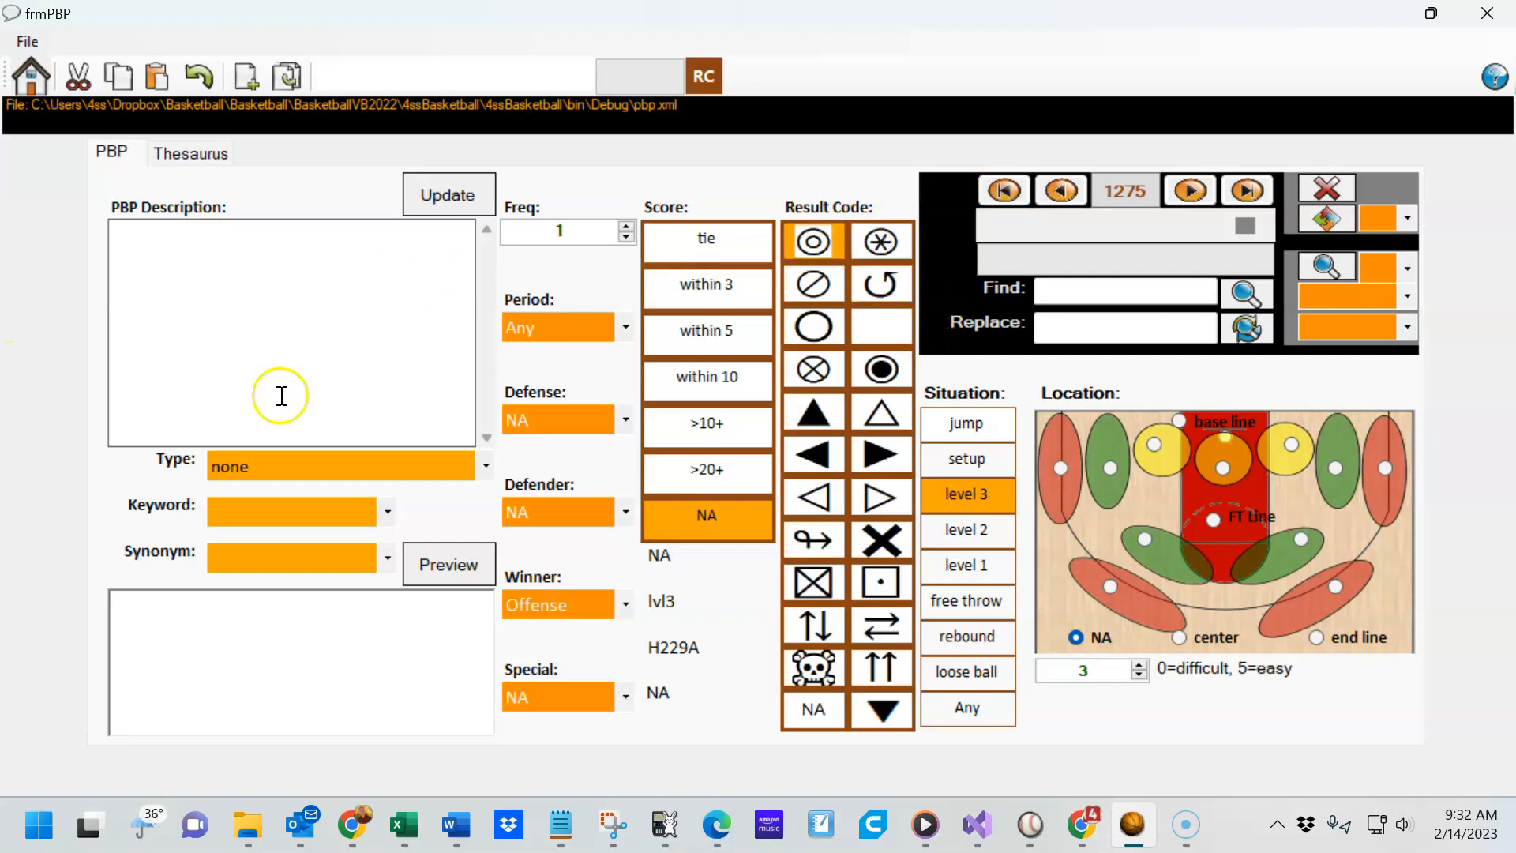
{"action": "left_click", "coordinate": [1303, 539]}
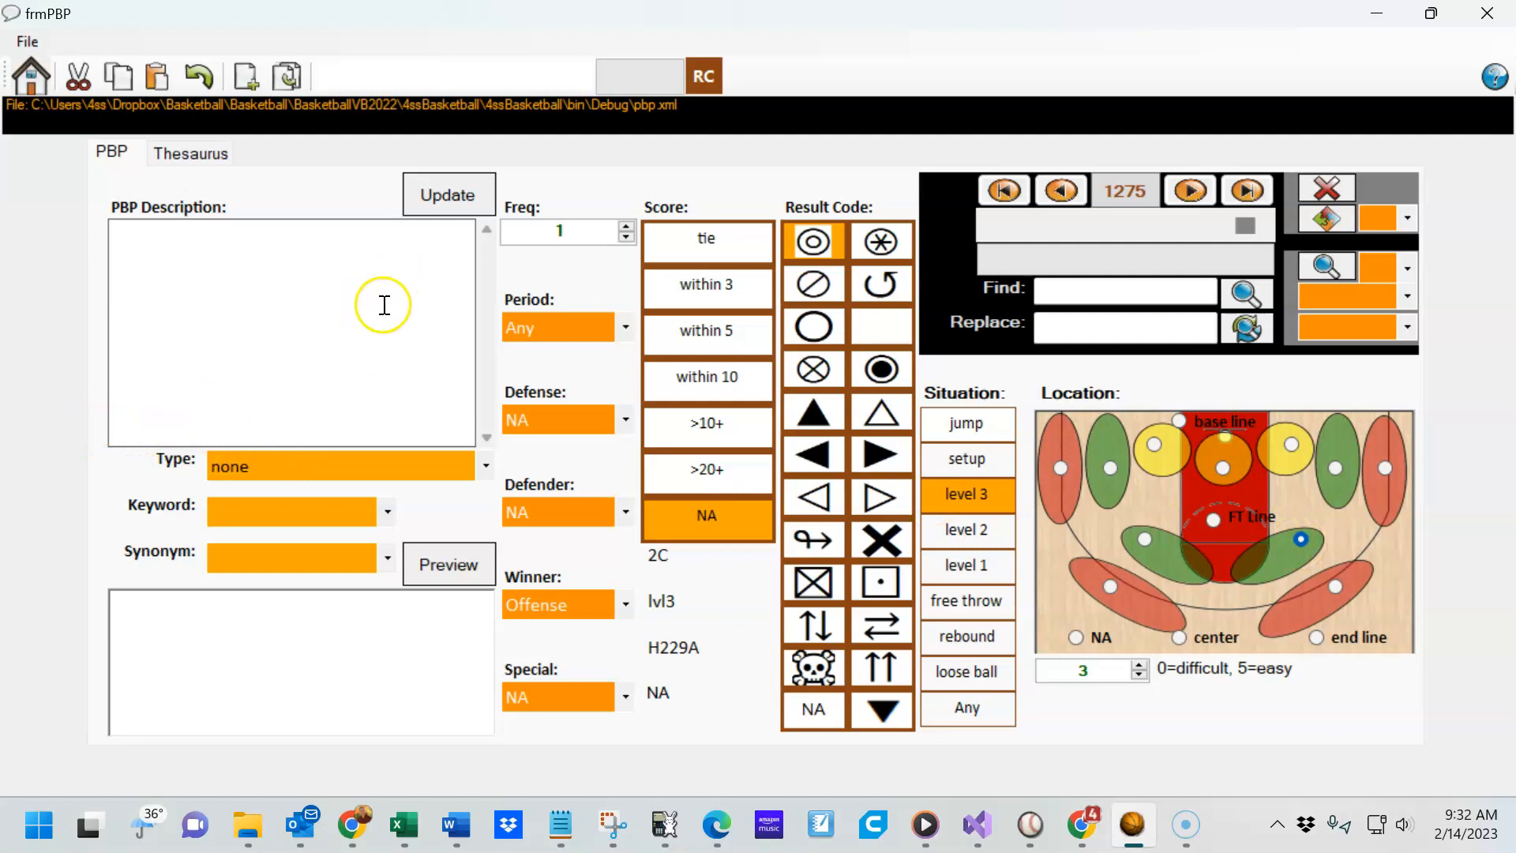
{"action": "left_click", "coordinate": [579, 325]}
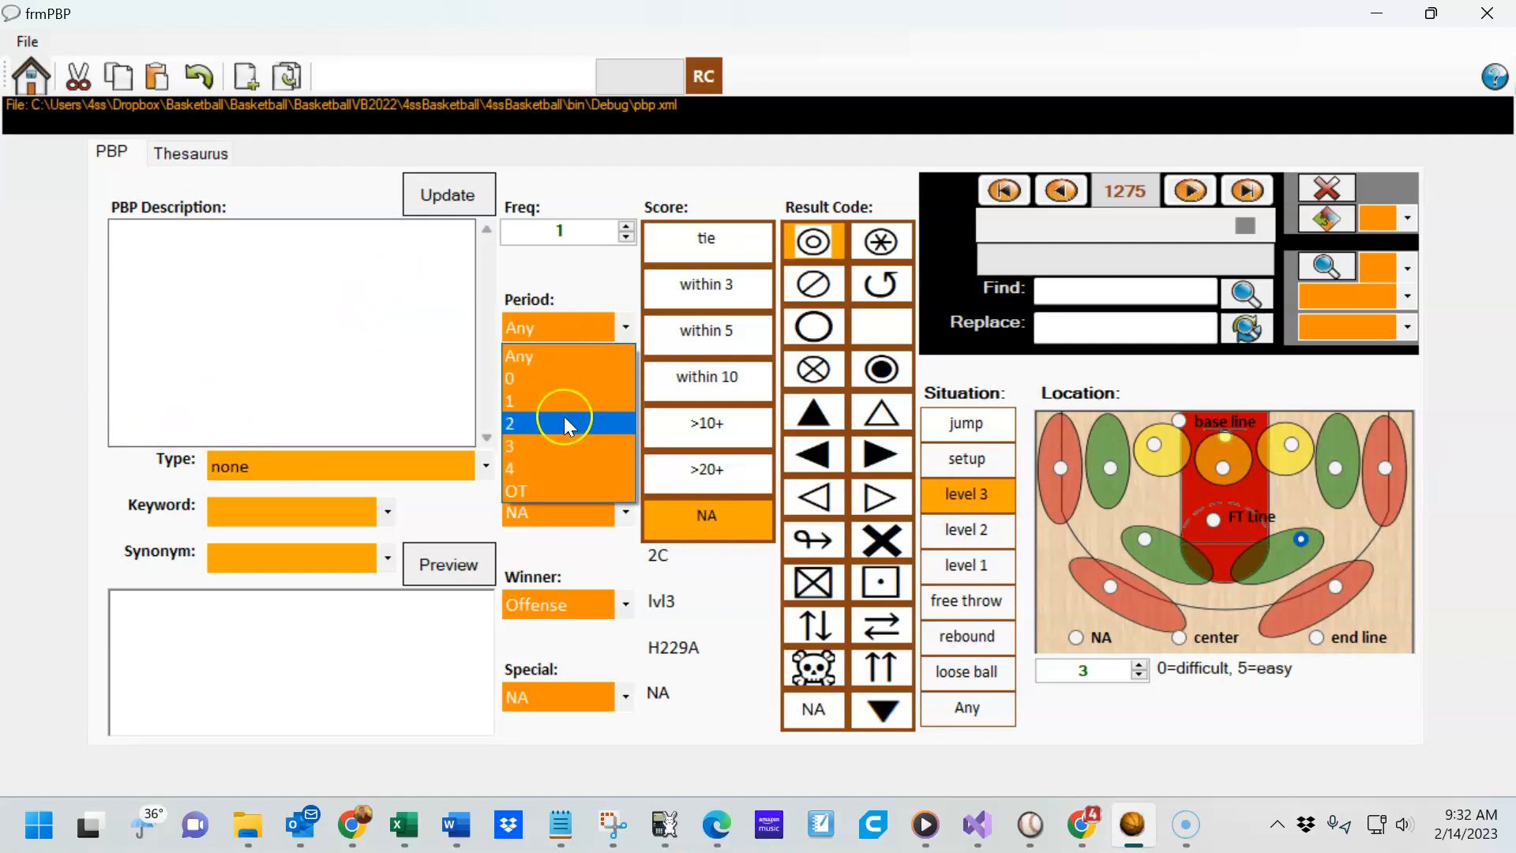
{"action": "left_click", "coordinate": [562, 424]}
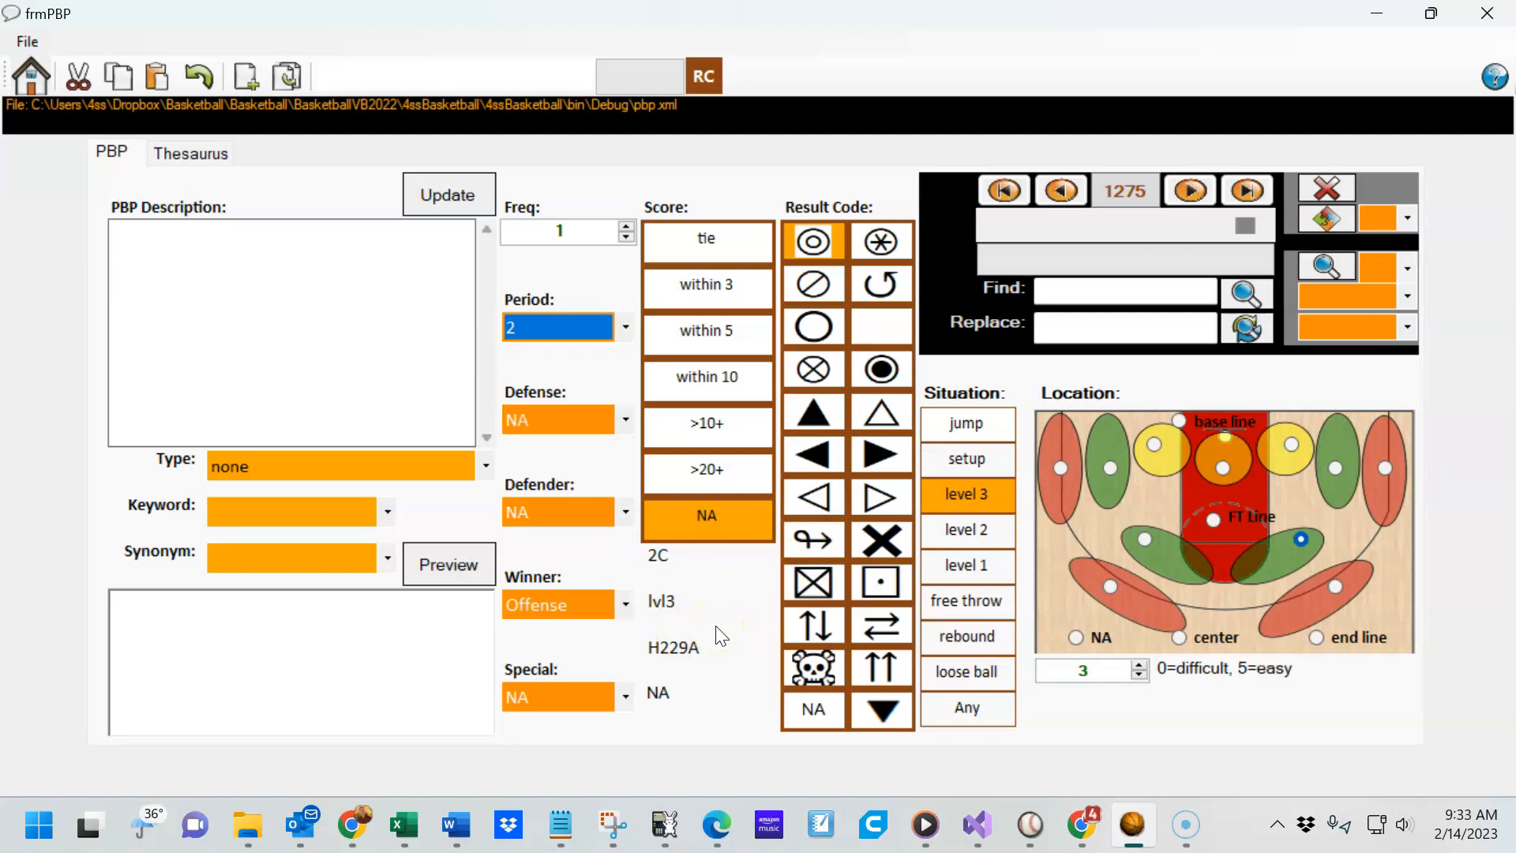
Review the Winner, Defender and Special options of the new entry, keeping Offense, NA and NA
{"action": "left_click", "coordinate": [662, 594]}
{"action": "left_click", "coordinate": [597, 601]}
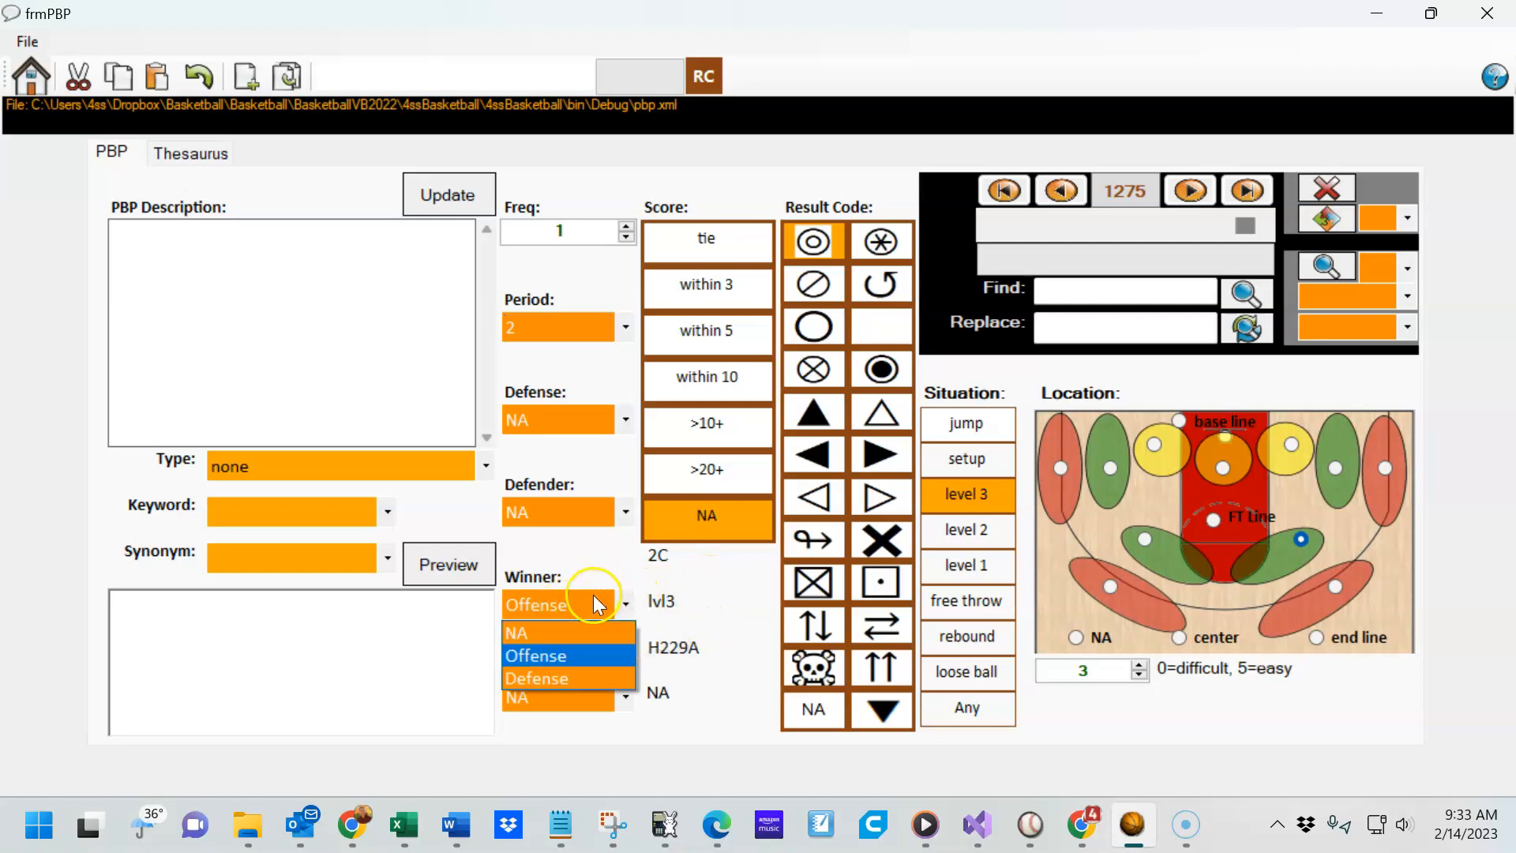
{"action": "left_click", "coordinate": [591, 597]}
{"action": "left_click", "coordinate": [715, 577]}
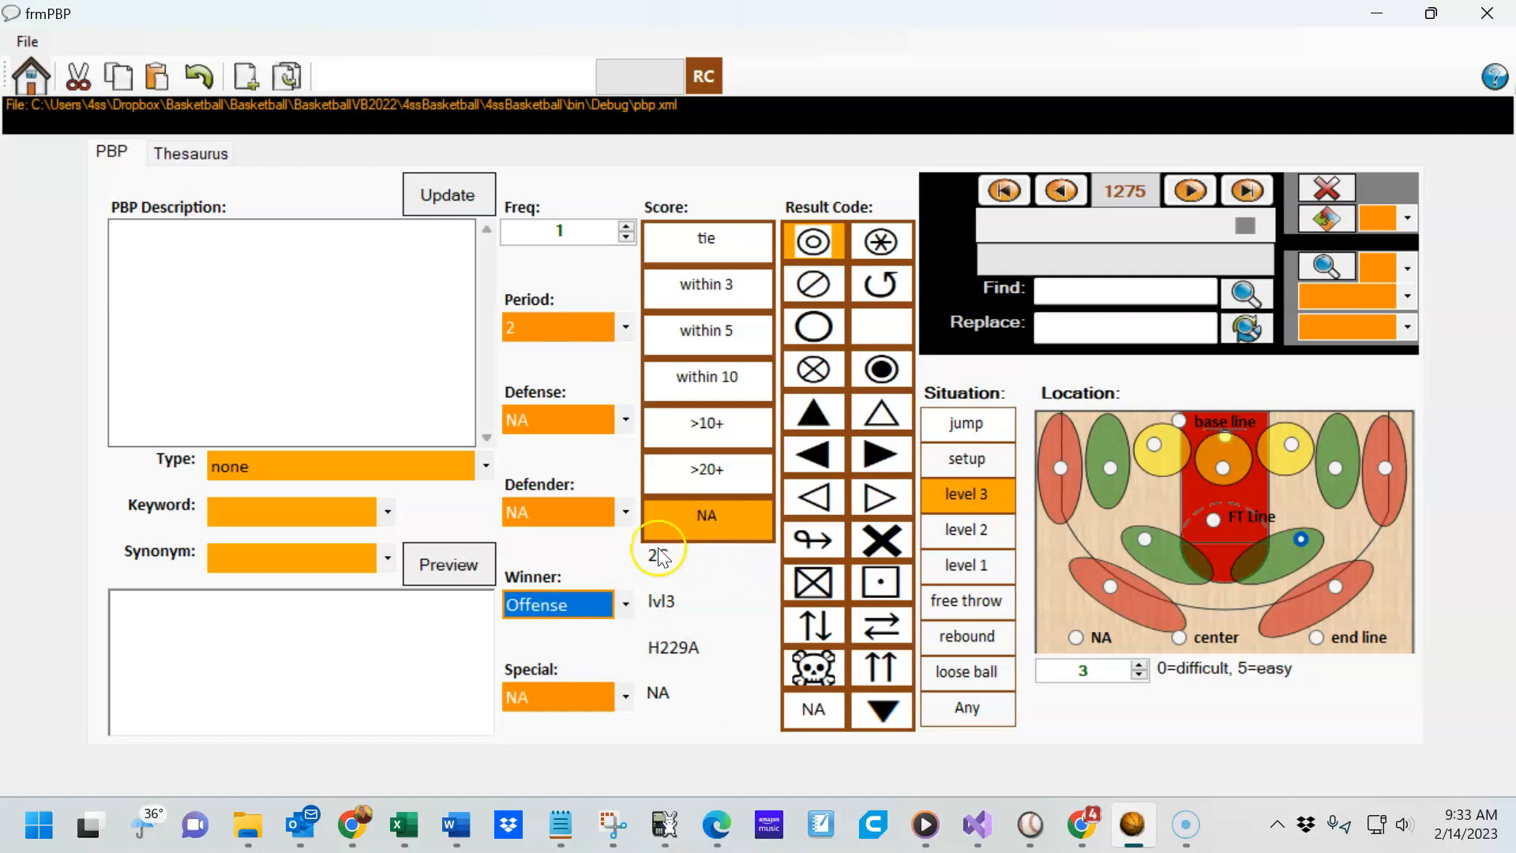
{"action": "left_click", "coordinate": [603, 513]}
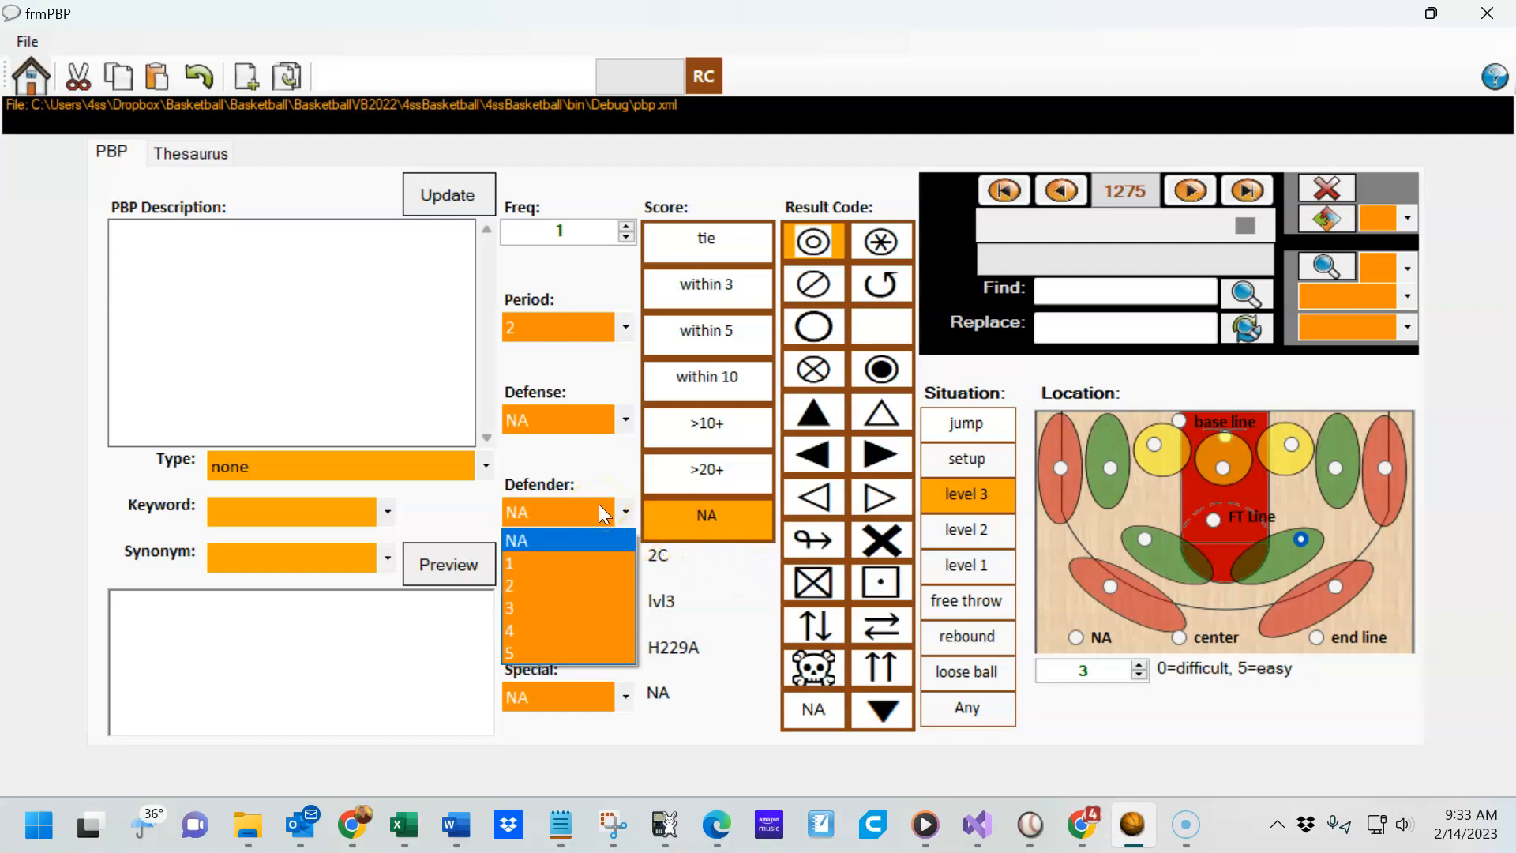
{"action": "left_click", "coordinate": [603, 513]}
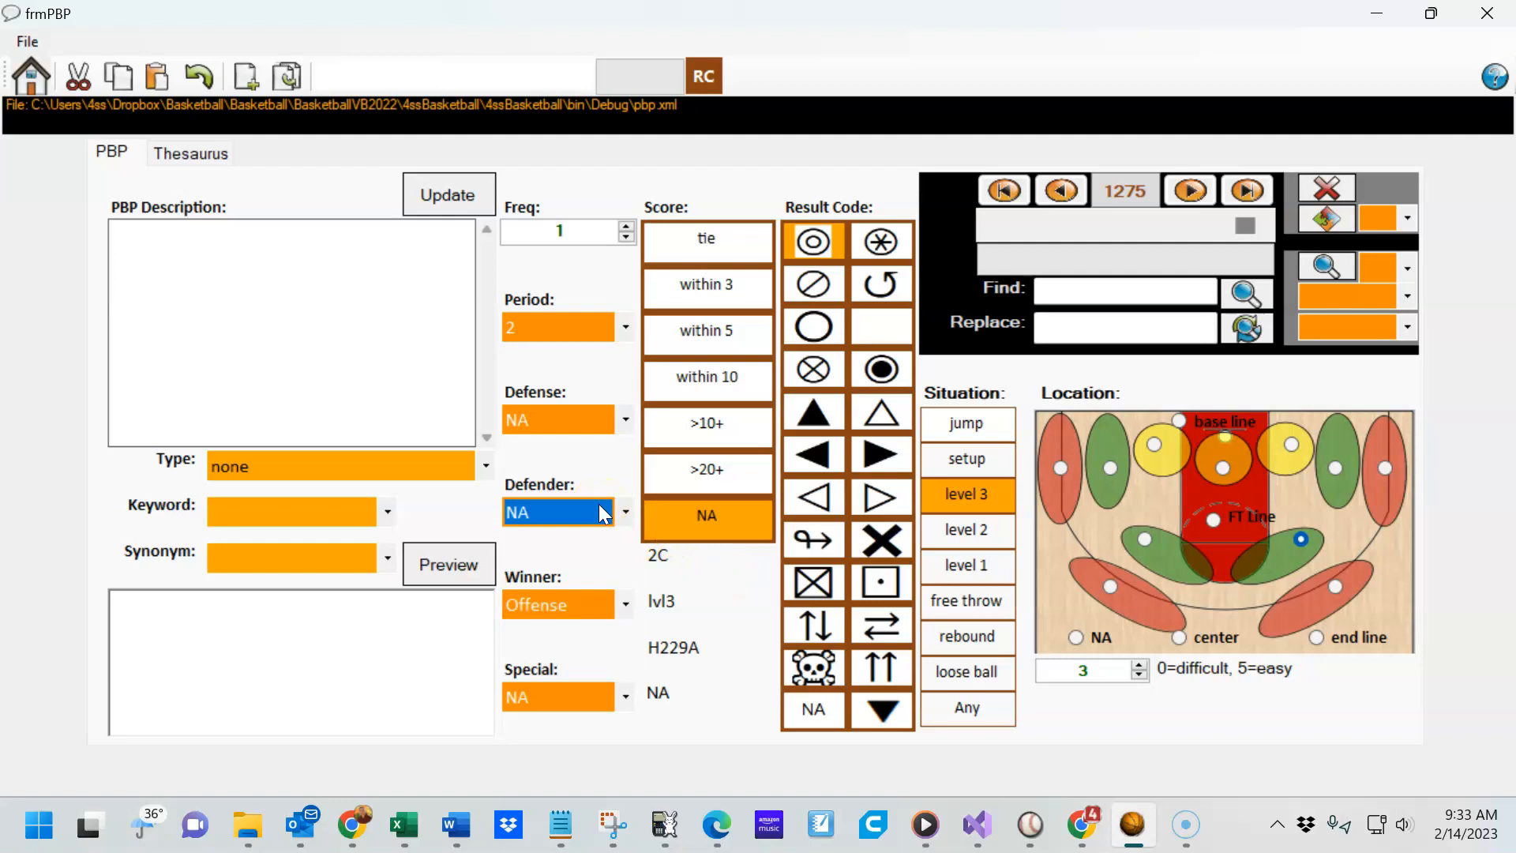
{"action": "left_click", "coordinate": [623, 697]}
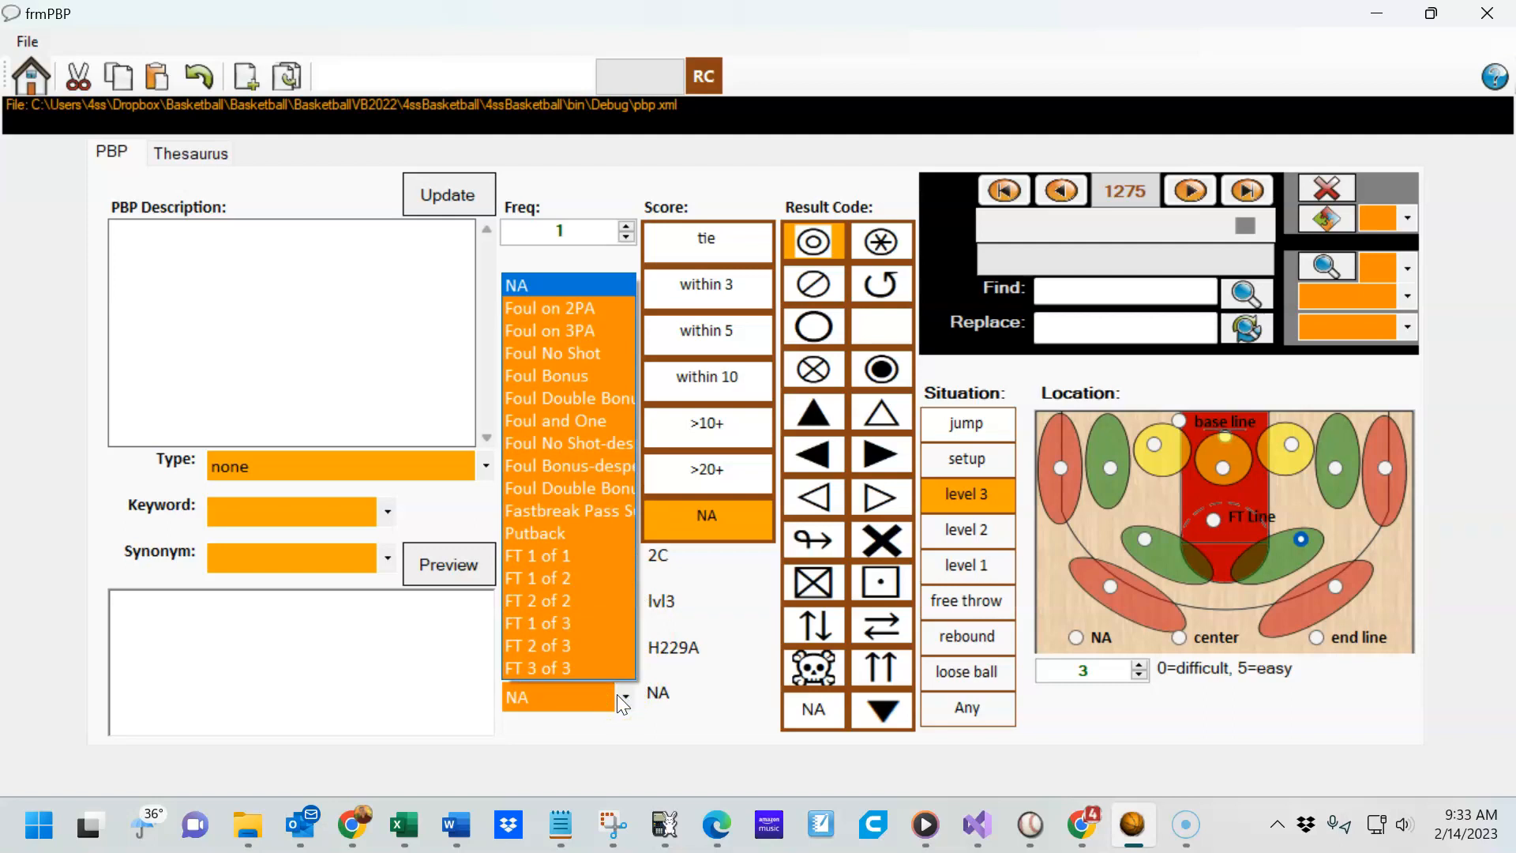
{"action": "left_click", "coordinate": [616, 704]}
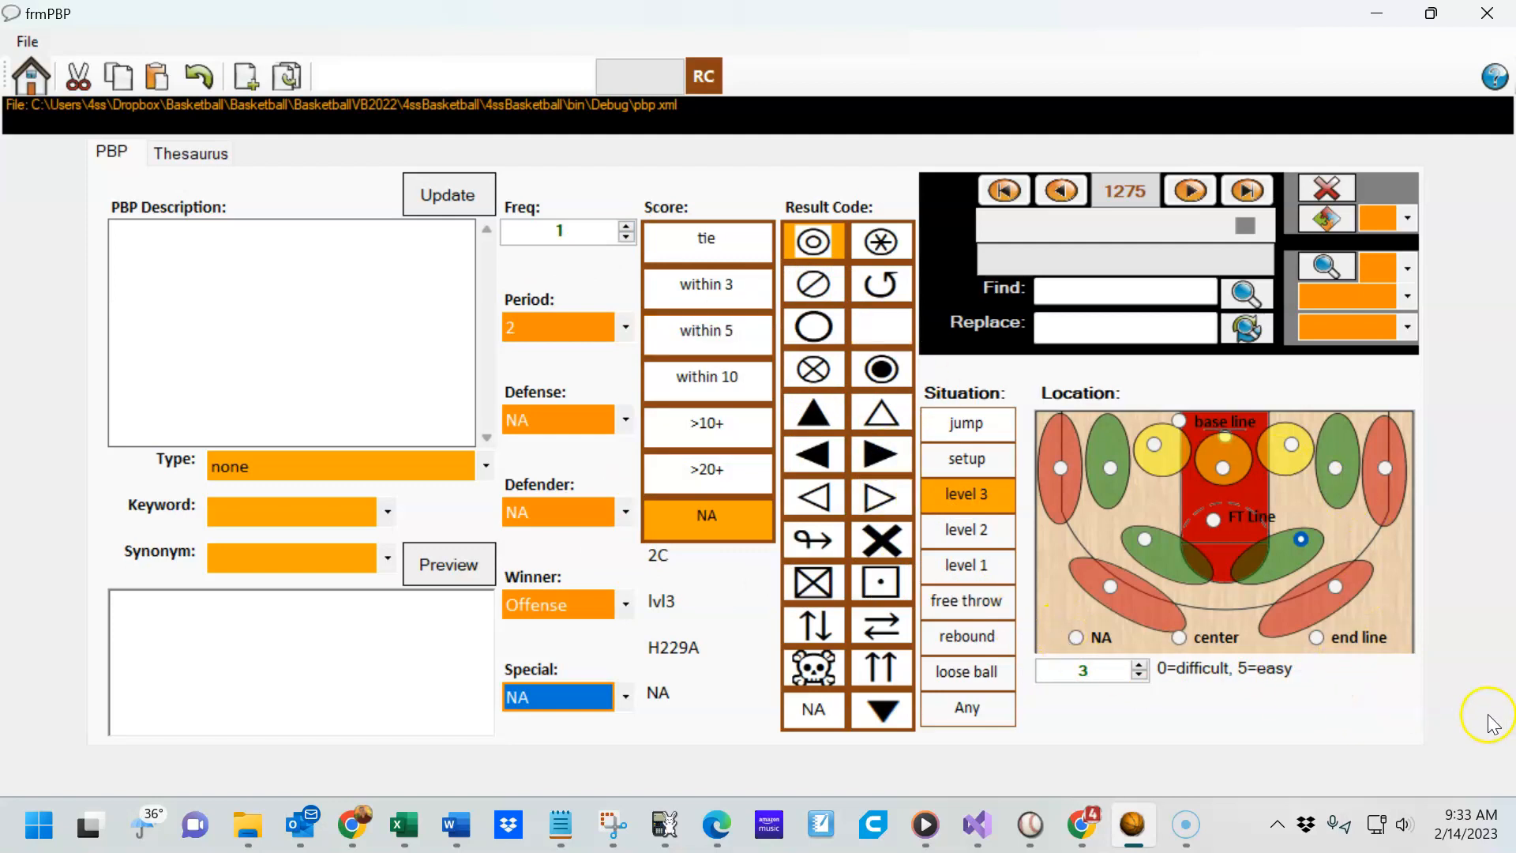
Set the entry's situation to level 2 and its score condition to tie
{"action": "left_click", "coordinate": [992, 534]}
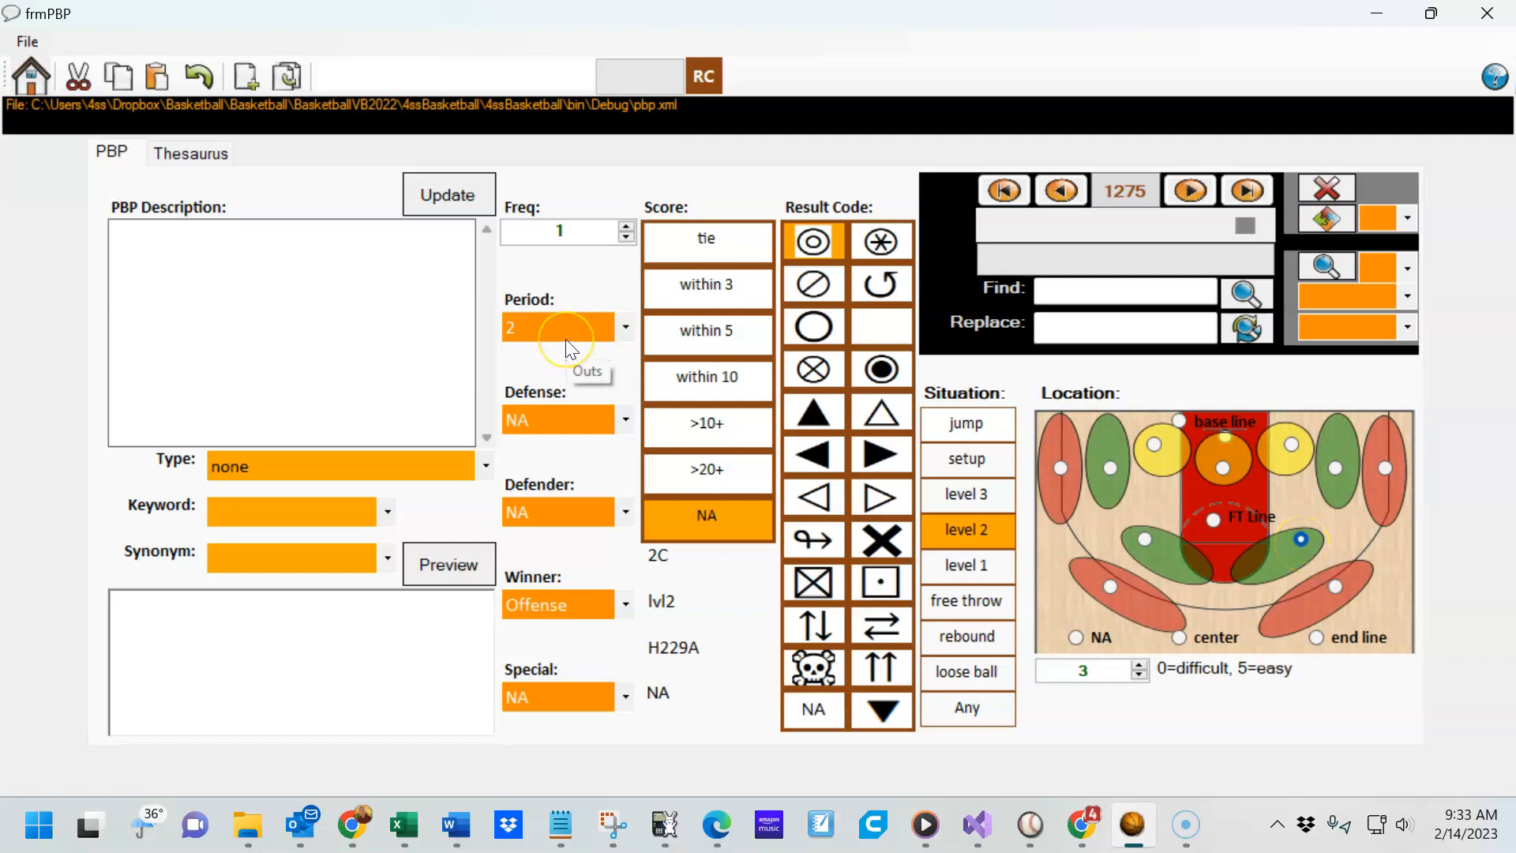
{"action": "left_click", "coordinate": [714, 238]}
{"action": "left_click", "coordinate": [723, 284]}
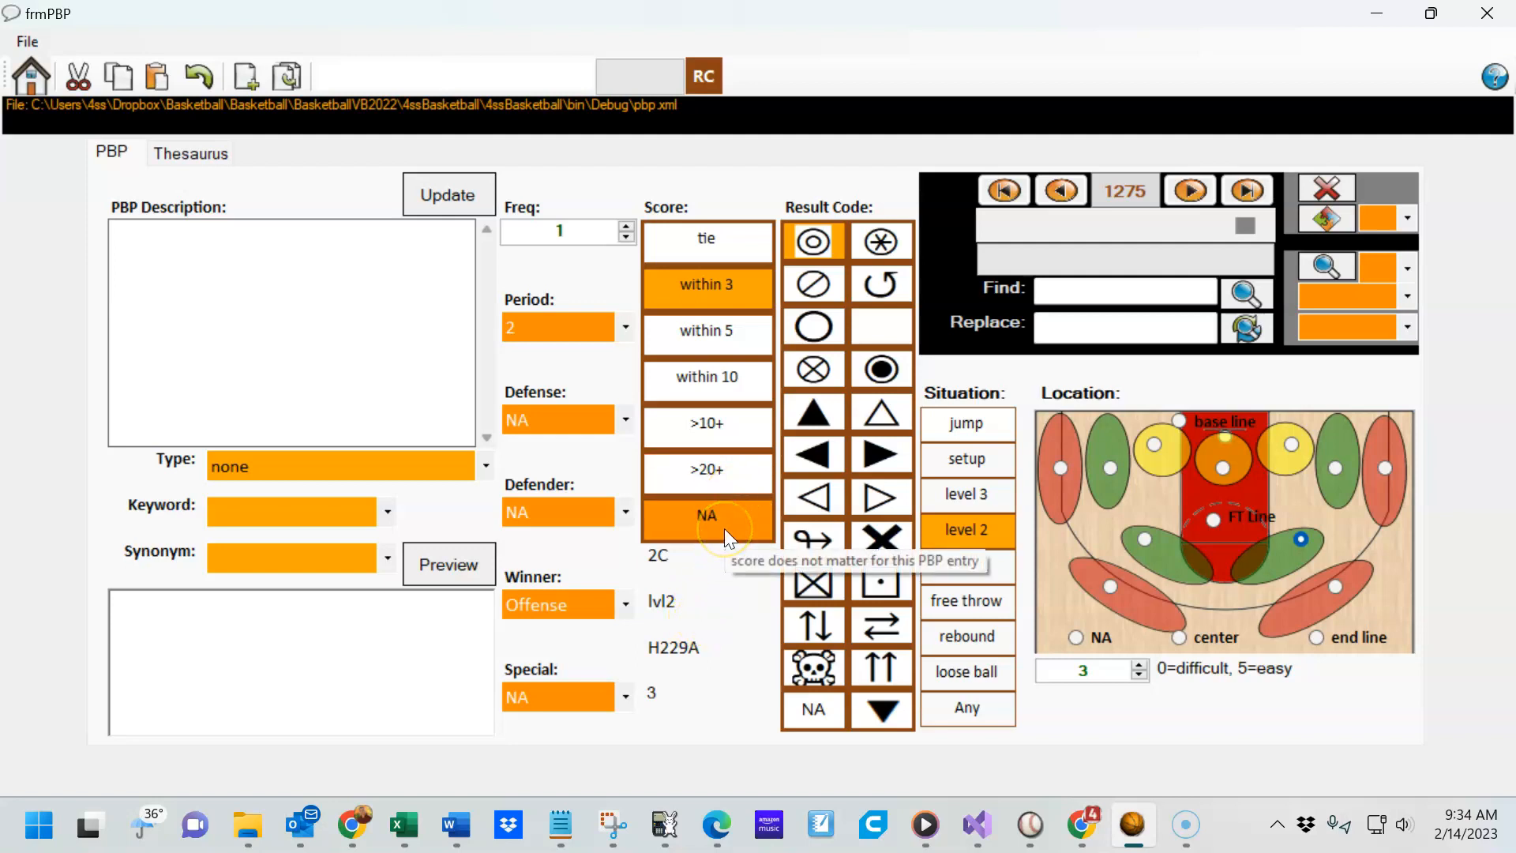
{"action": "left_click", "coordinate": [755, 518]}
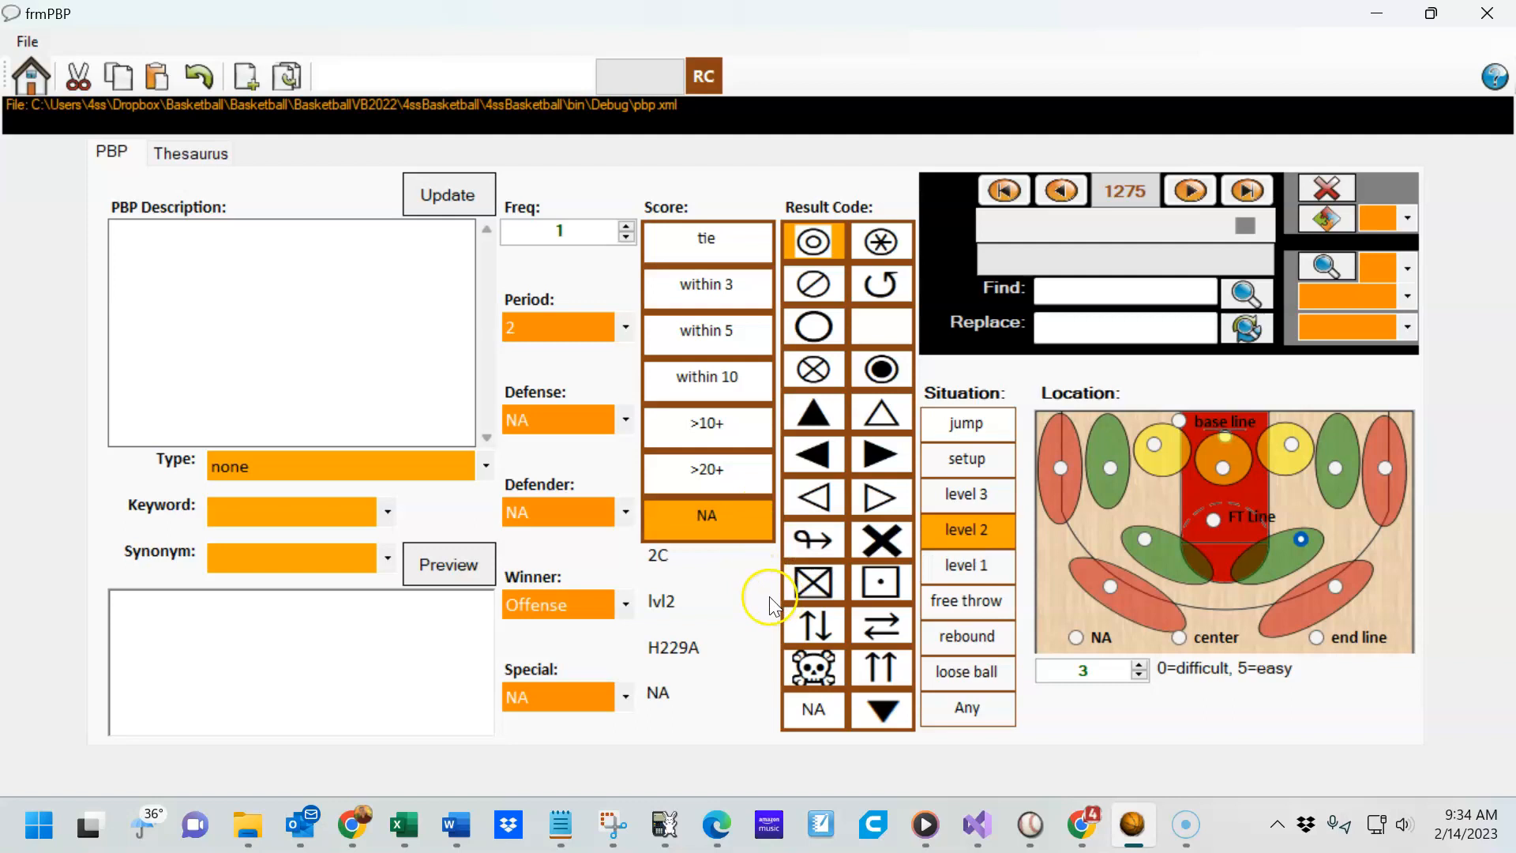
{"action": "left_click", "coordinate": [723, 243]}
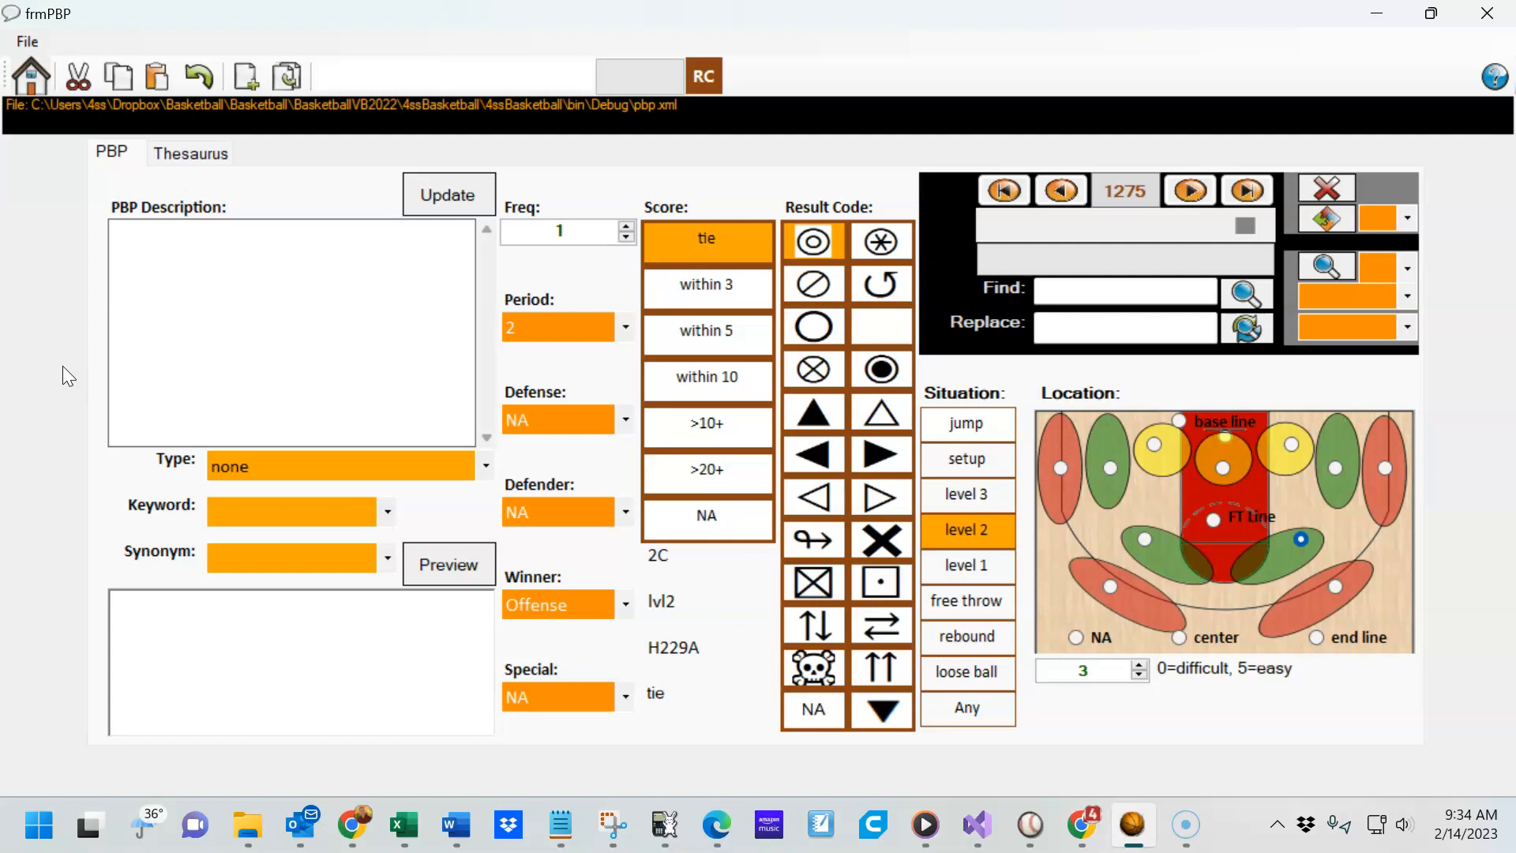
Write the player's full name plus "has the ball near the elbow...", "shoots..." and "scores!" on separate lines as the description, and update the entry
{"action": "left_click", "coordinate": [312, 272]}
{"action": "type", "text": "Willie Skelter"}
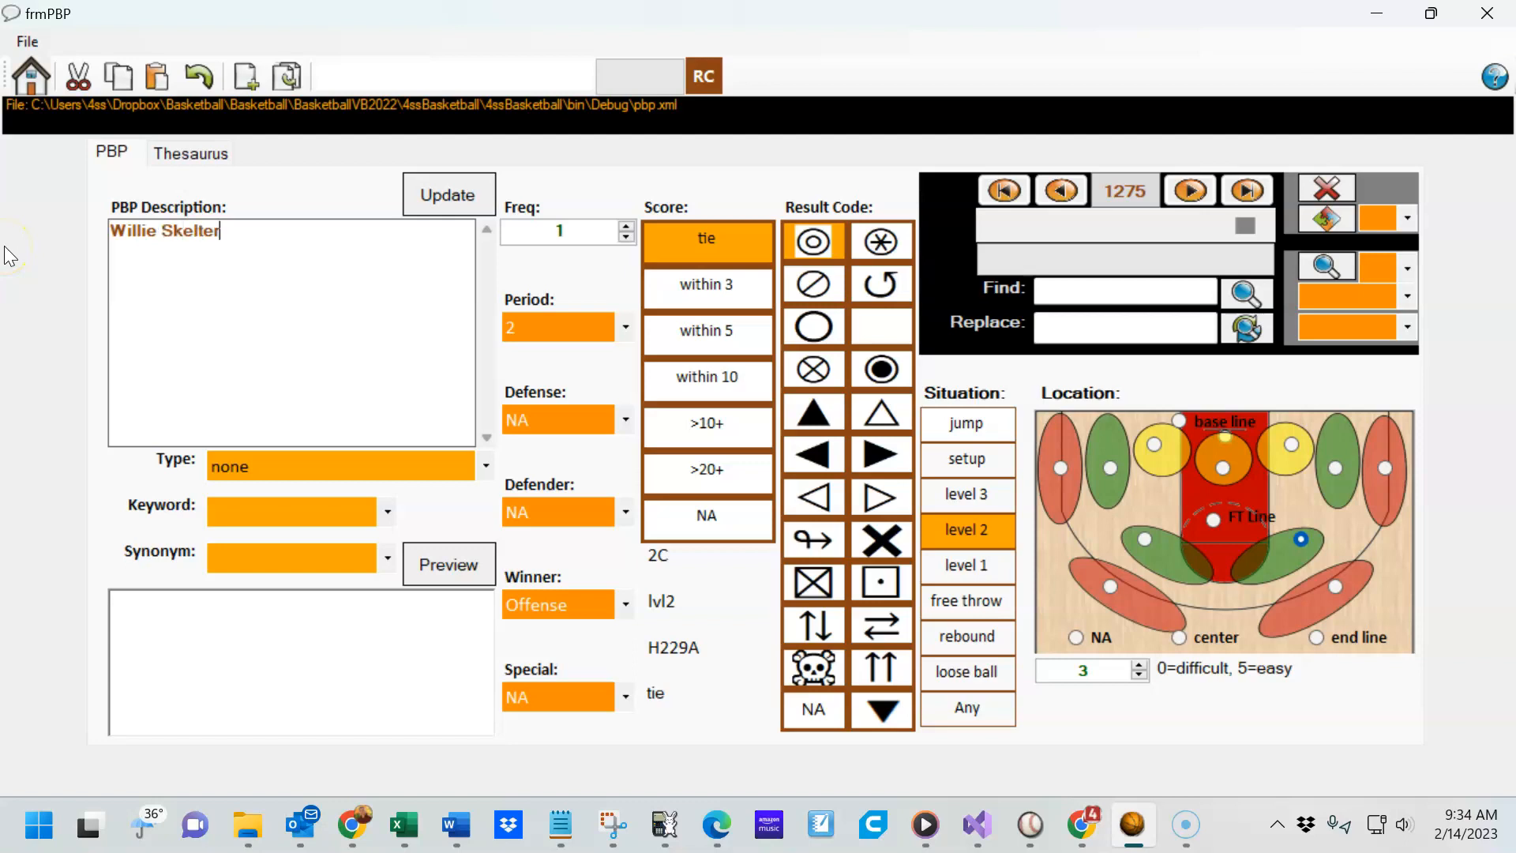
{"action": "type", "text": " has the ball n"}
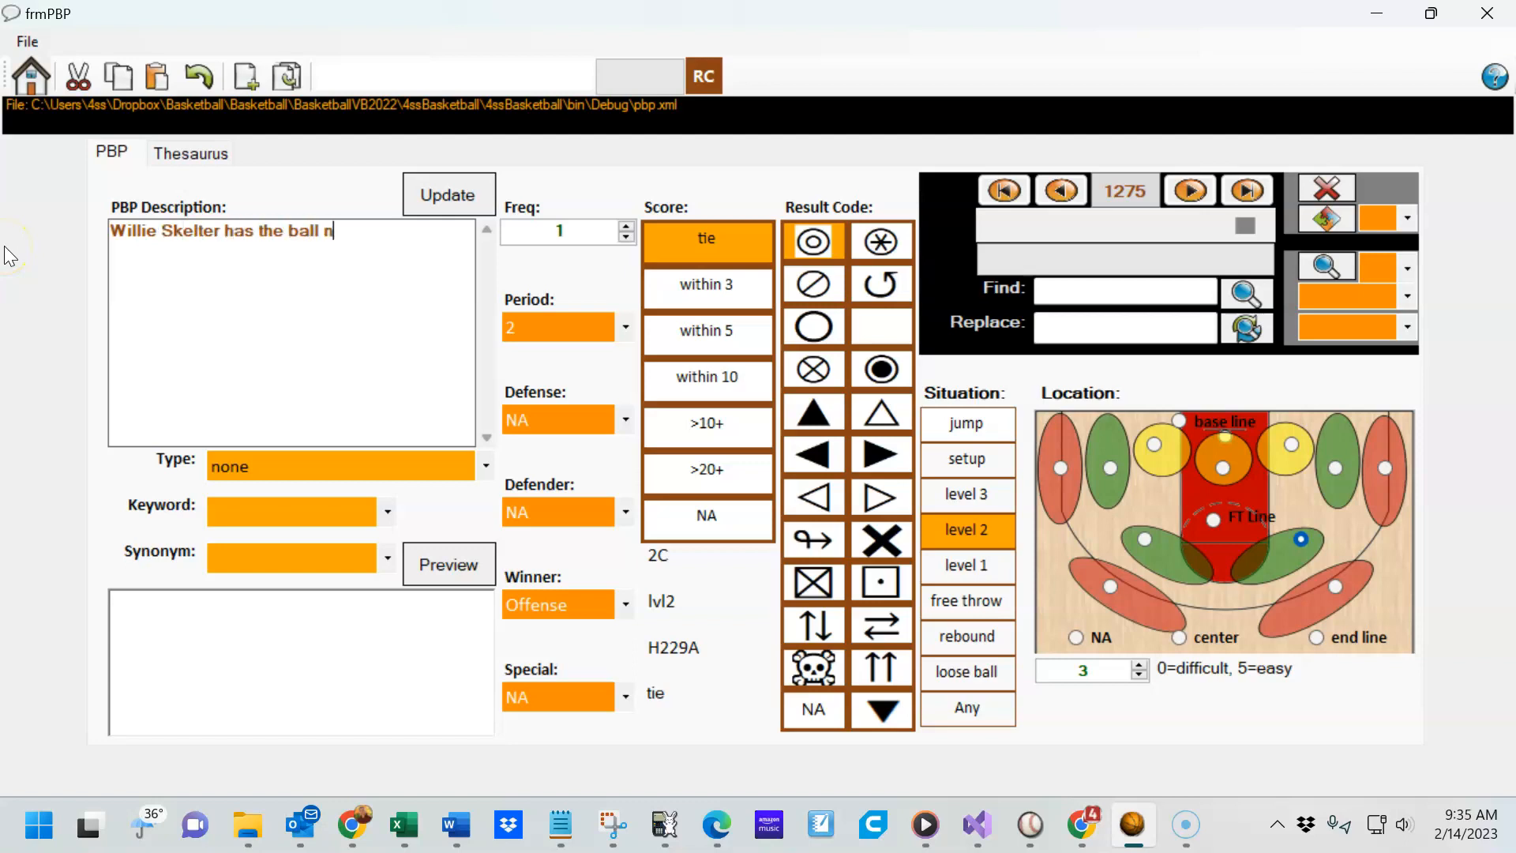
{"action": "type", "text": "ear the elbow..."}
{"action": "key", "text": "Return"}
{"action": "type", "text": "shoot"}
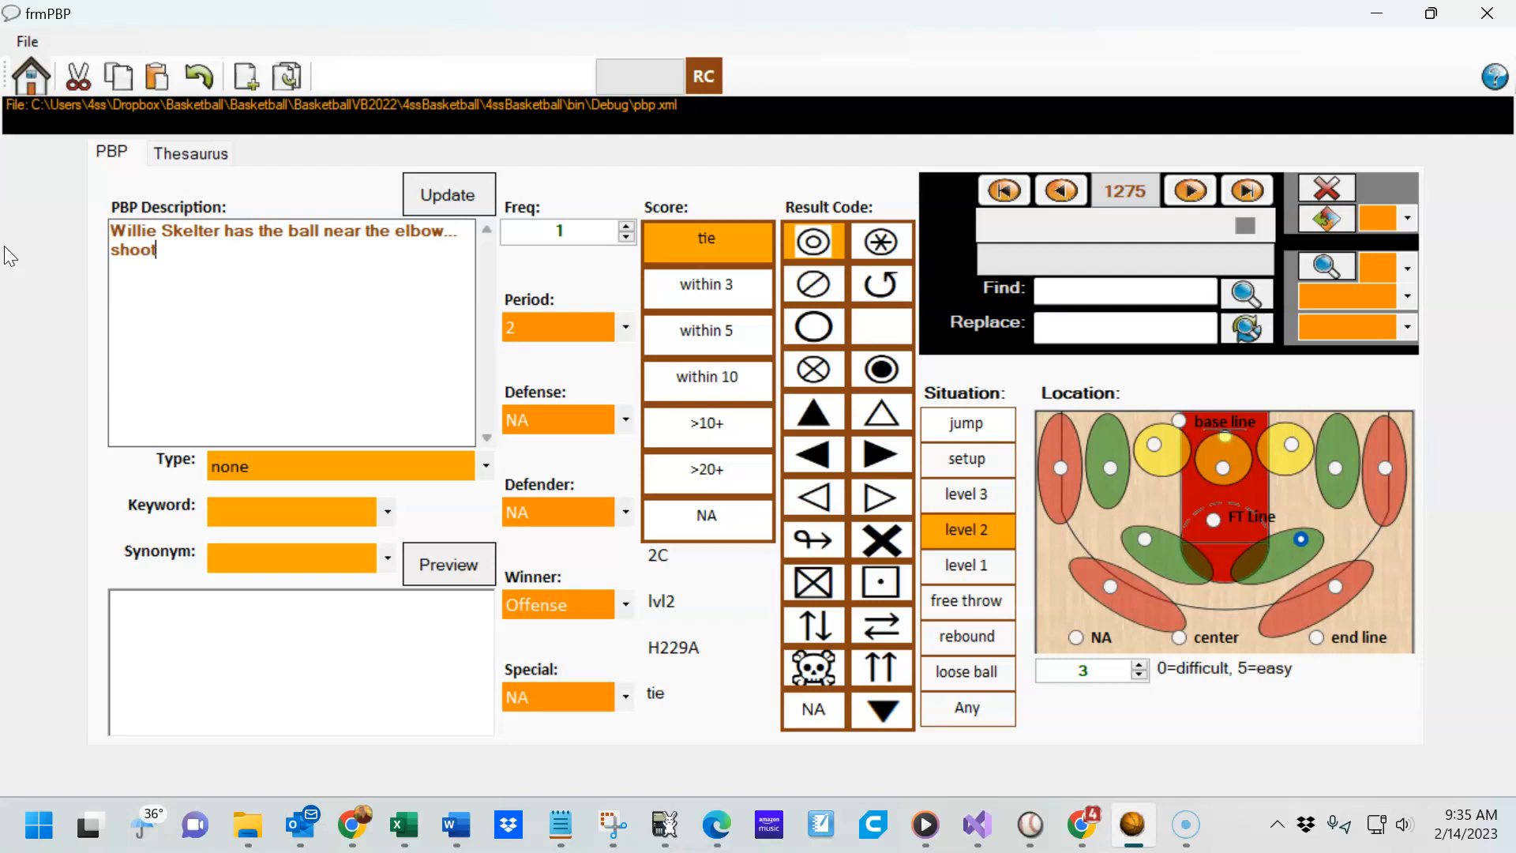
{"action": "type", "text": "s..."}
{"action": "key", "text": "Return"}
{"action": "type", "text": "scores!"}
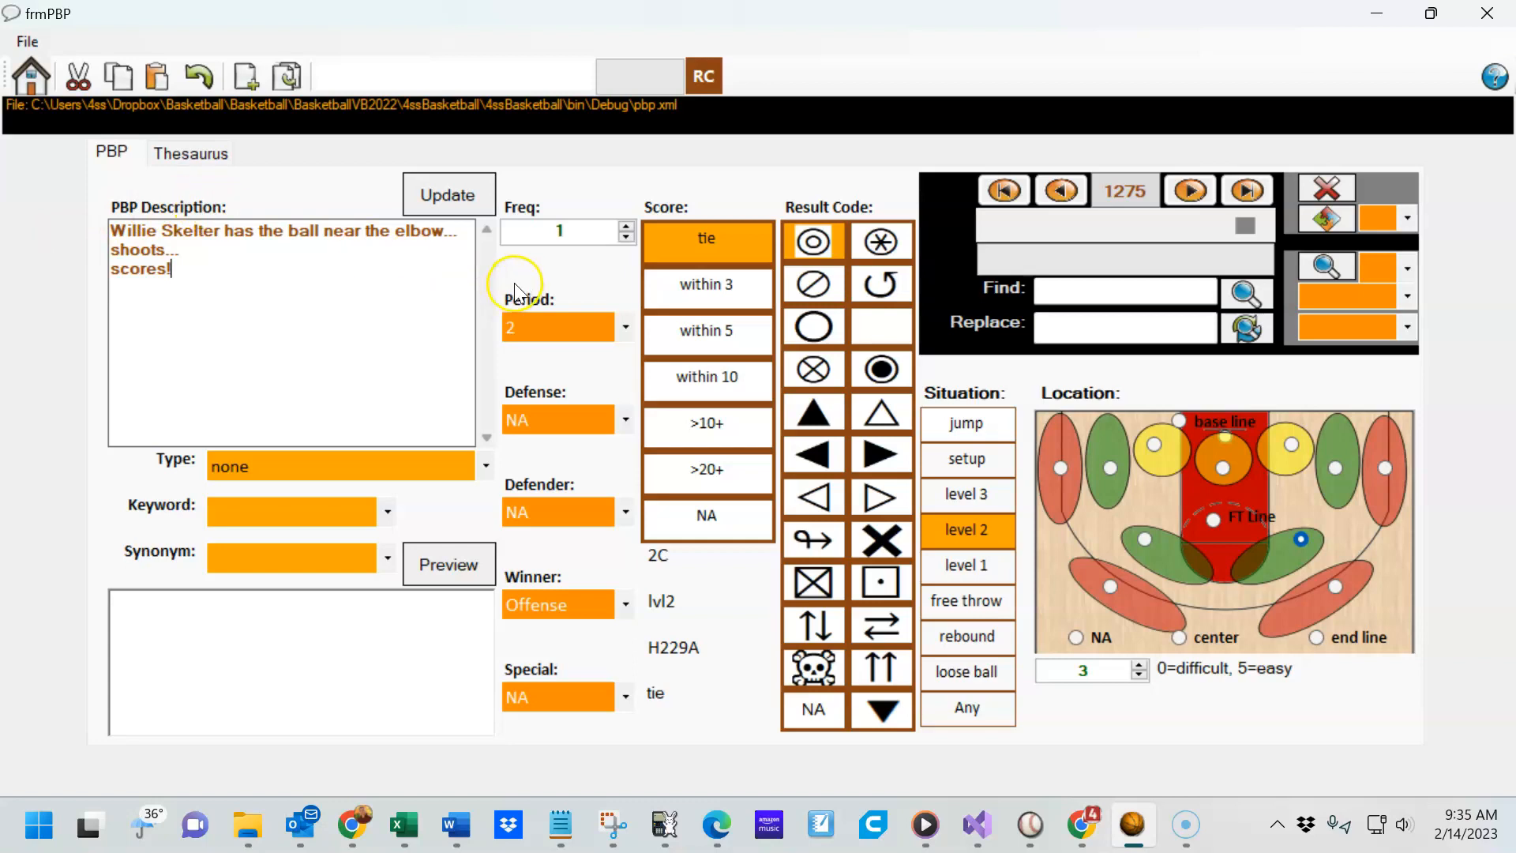
{"action": "left_click", "coordinate": [449, 199]}
{"action": "left_click", "coordinate": [448, 201]}
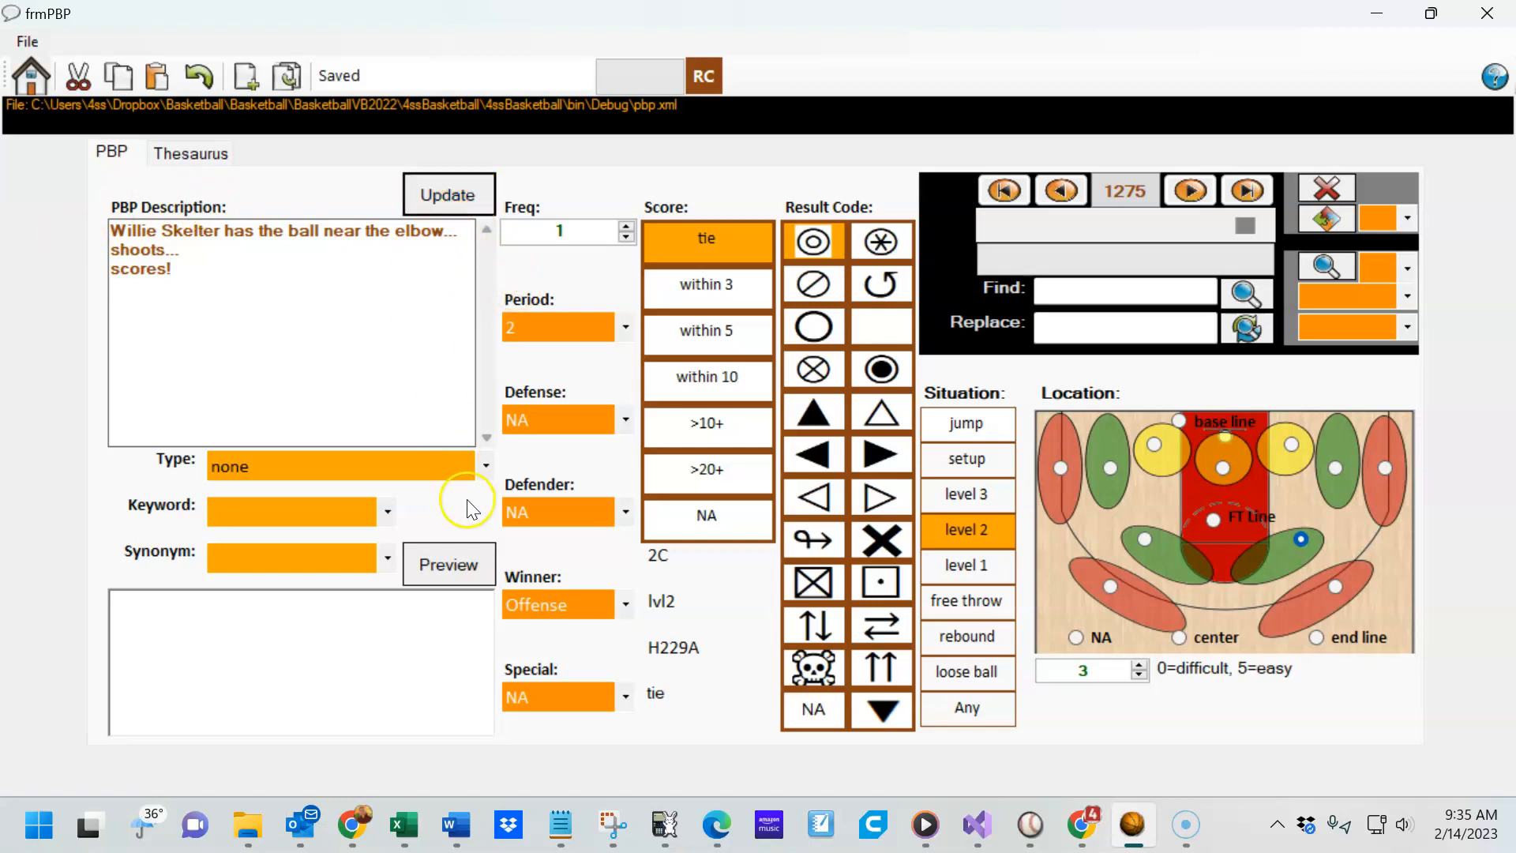
Set the entry's type to 2P Good and update the entry
{"action": "left_click", "coordinate": [417, 470]}
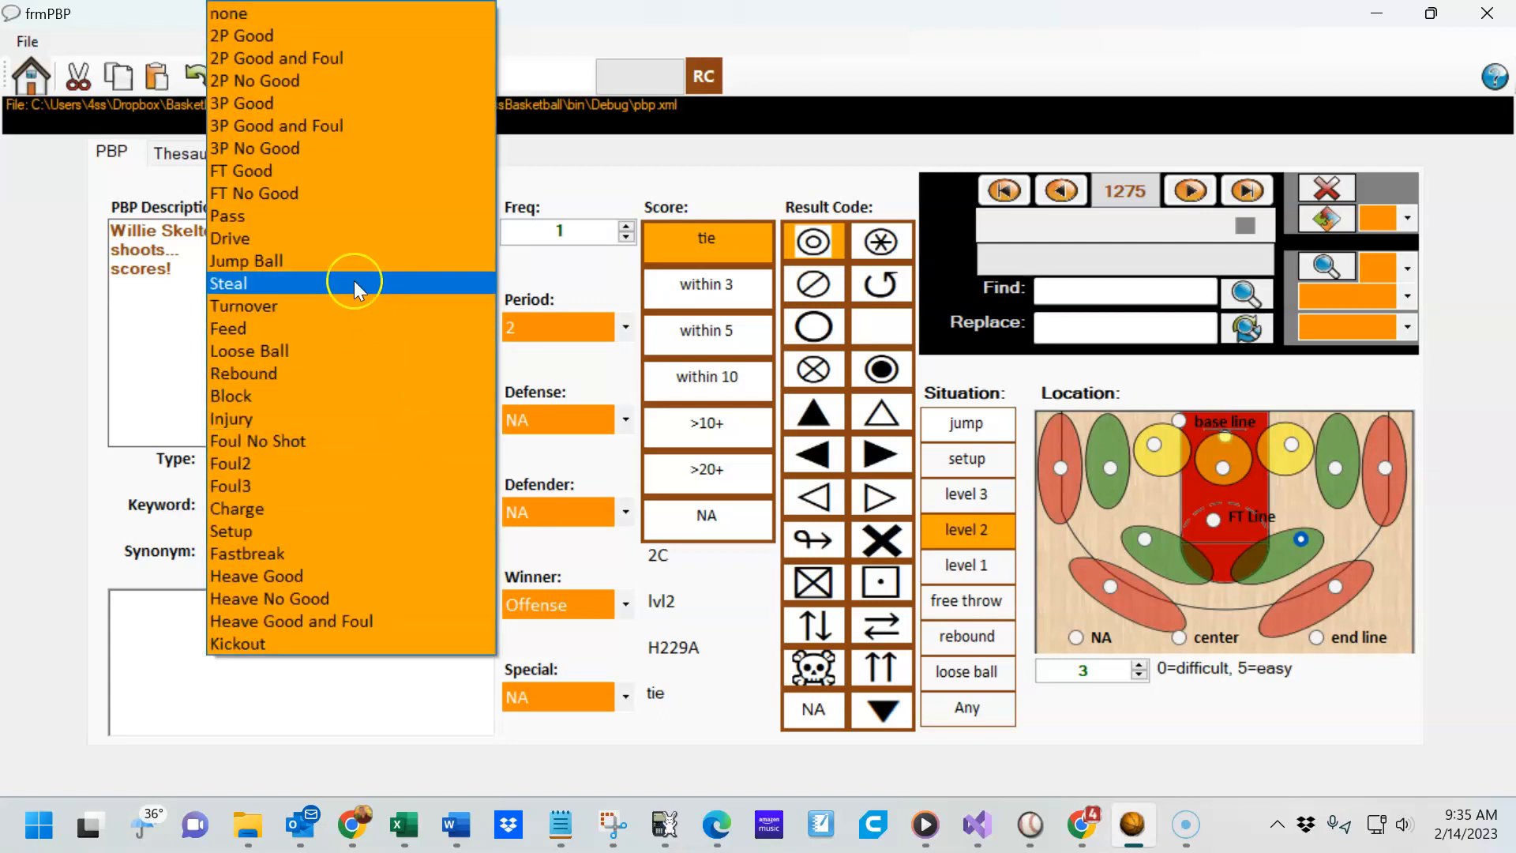
{"action": "left_click", "coordinate": [319, 37]}
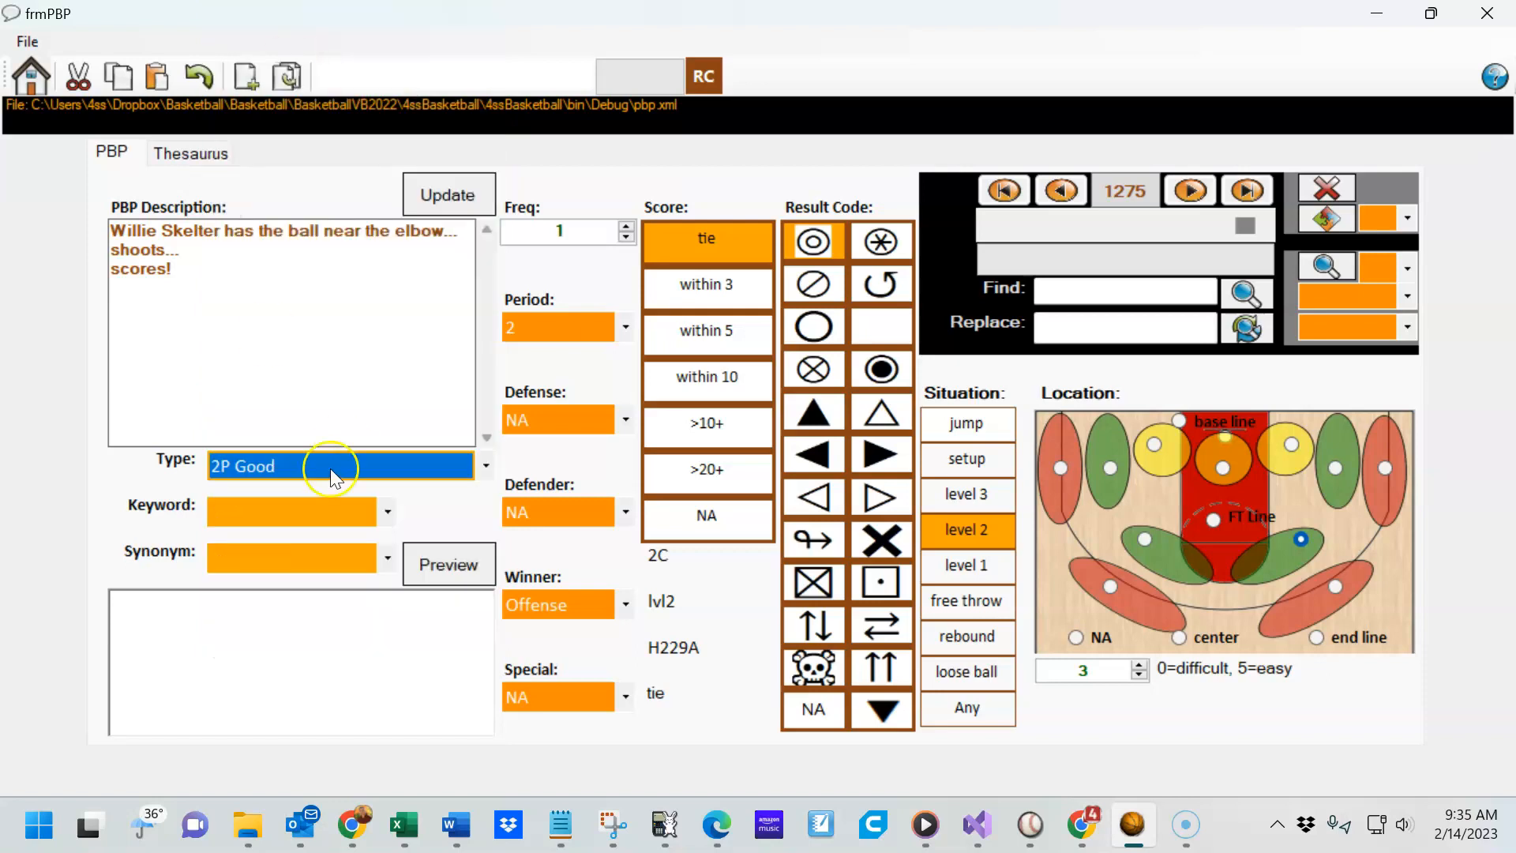
{"action": "left_click", "coordinate": [417, 202]}
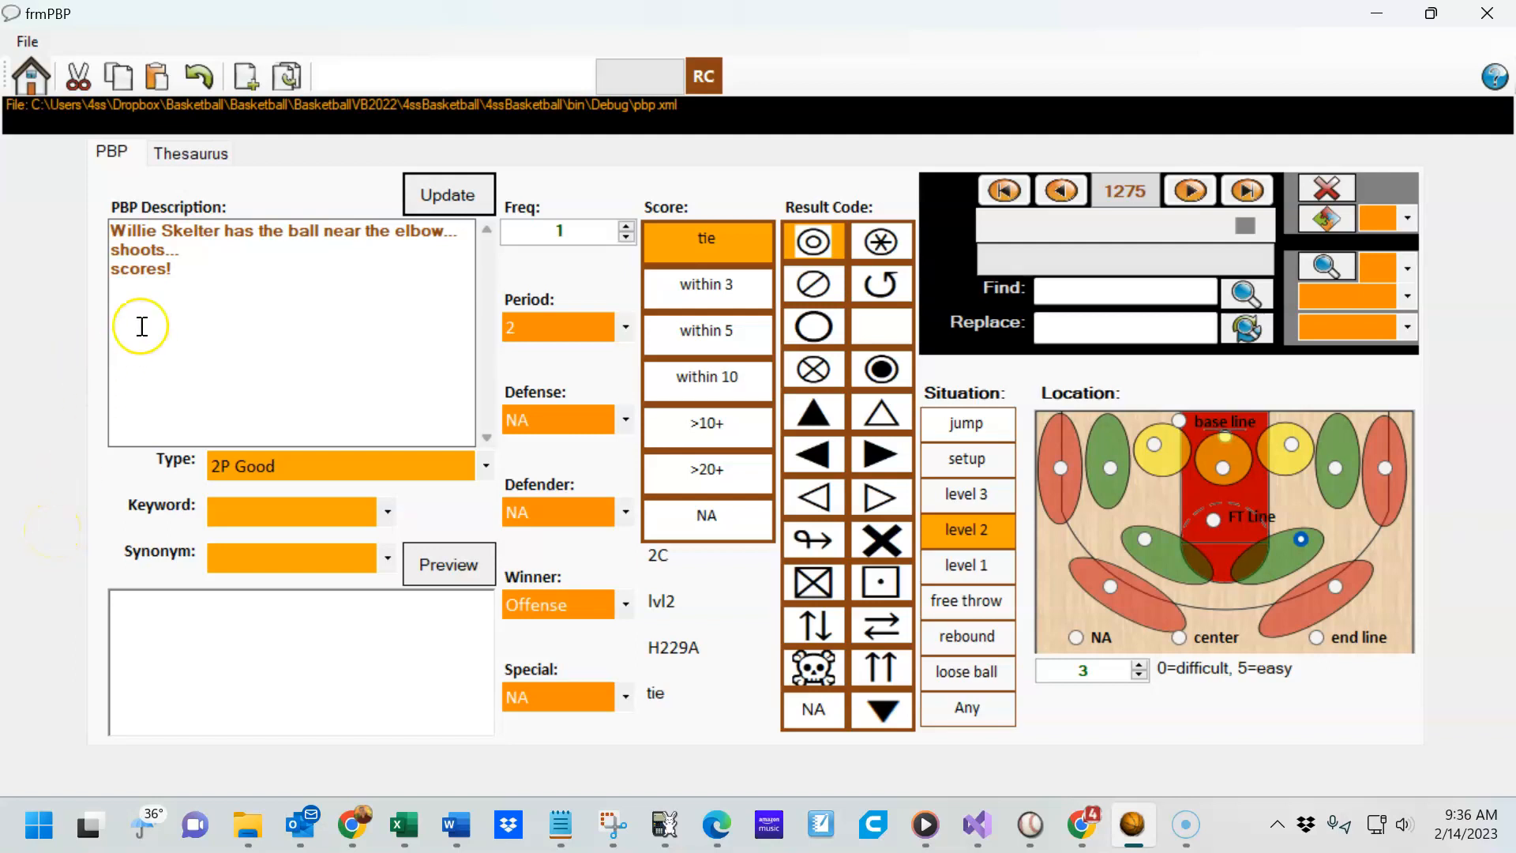
Replace the player's name in the description with the xxxBallHandler keyword, update the entry and preview the text
{"action": "left_click", "coordinate": [278, 290]}
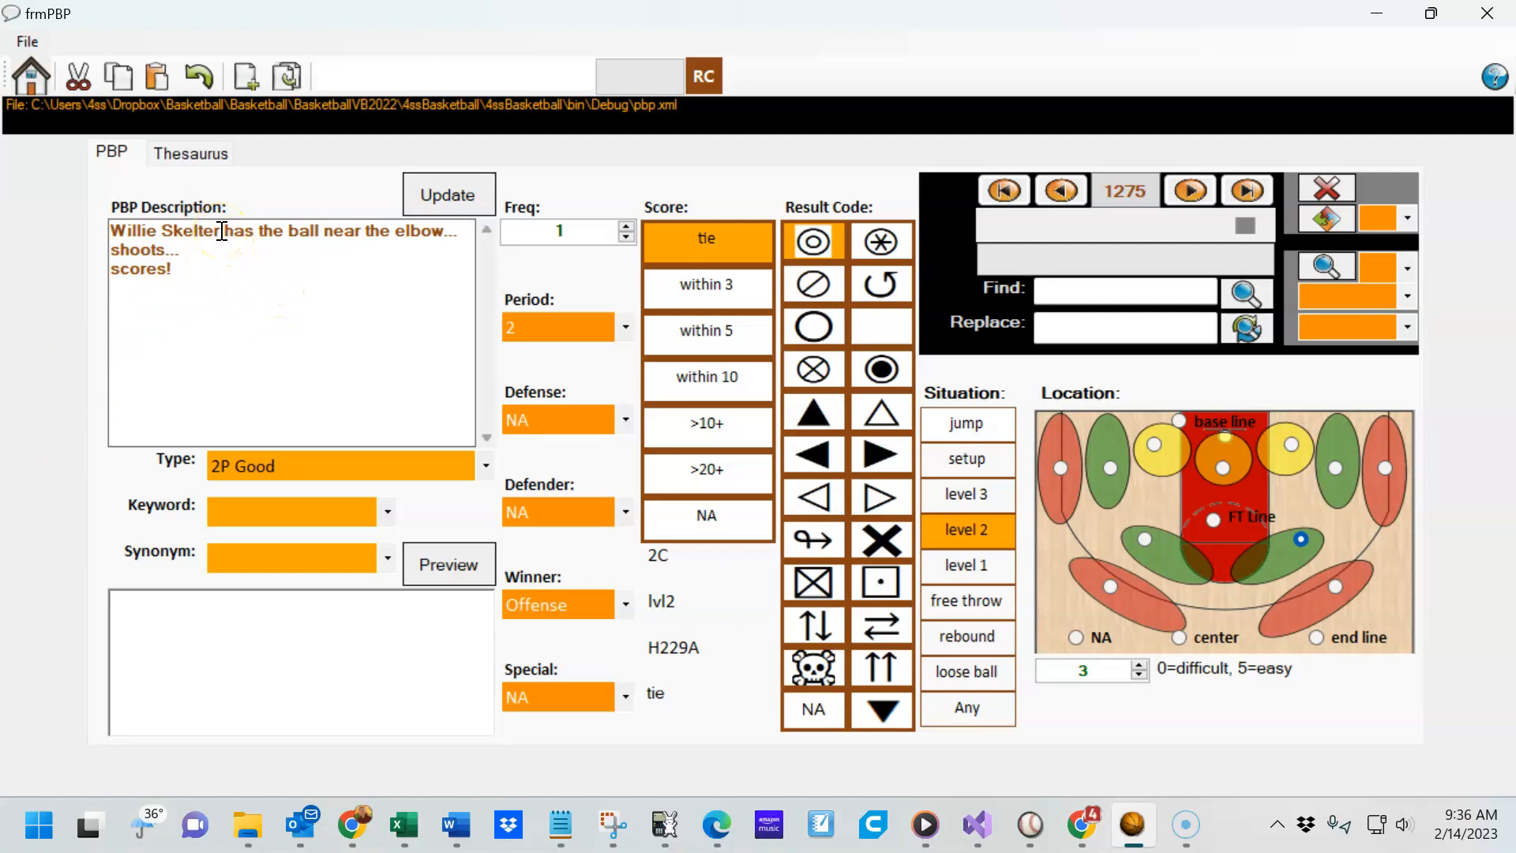
{"action": "left_click_drag", "start_coordinate": [220, 231], "coordinate": [95, 233]}
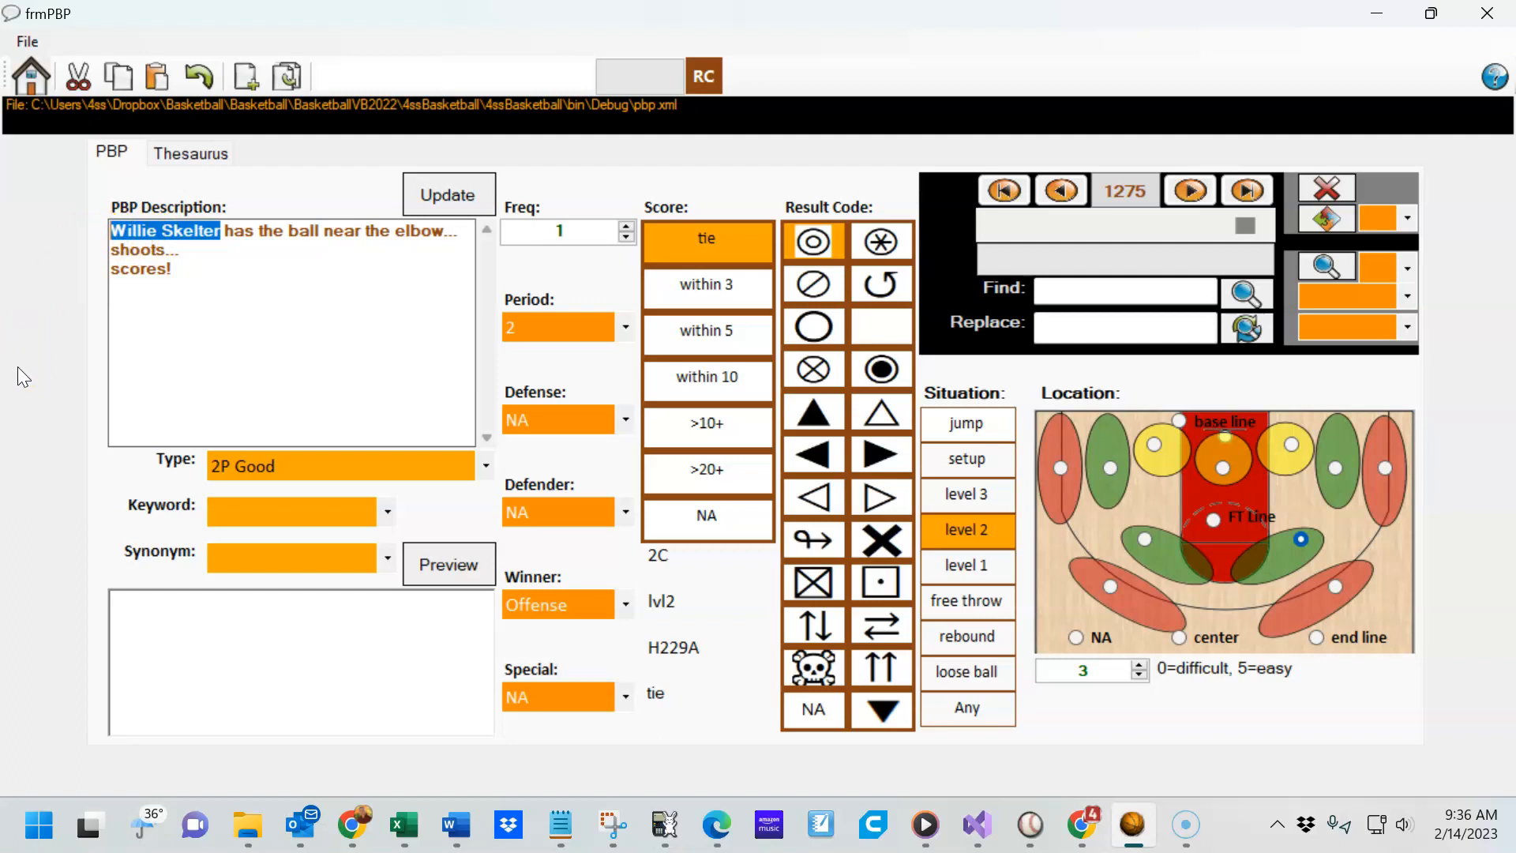
{"action": "left_click", "coordinate": [371, 508]}
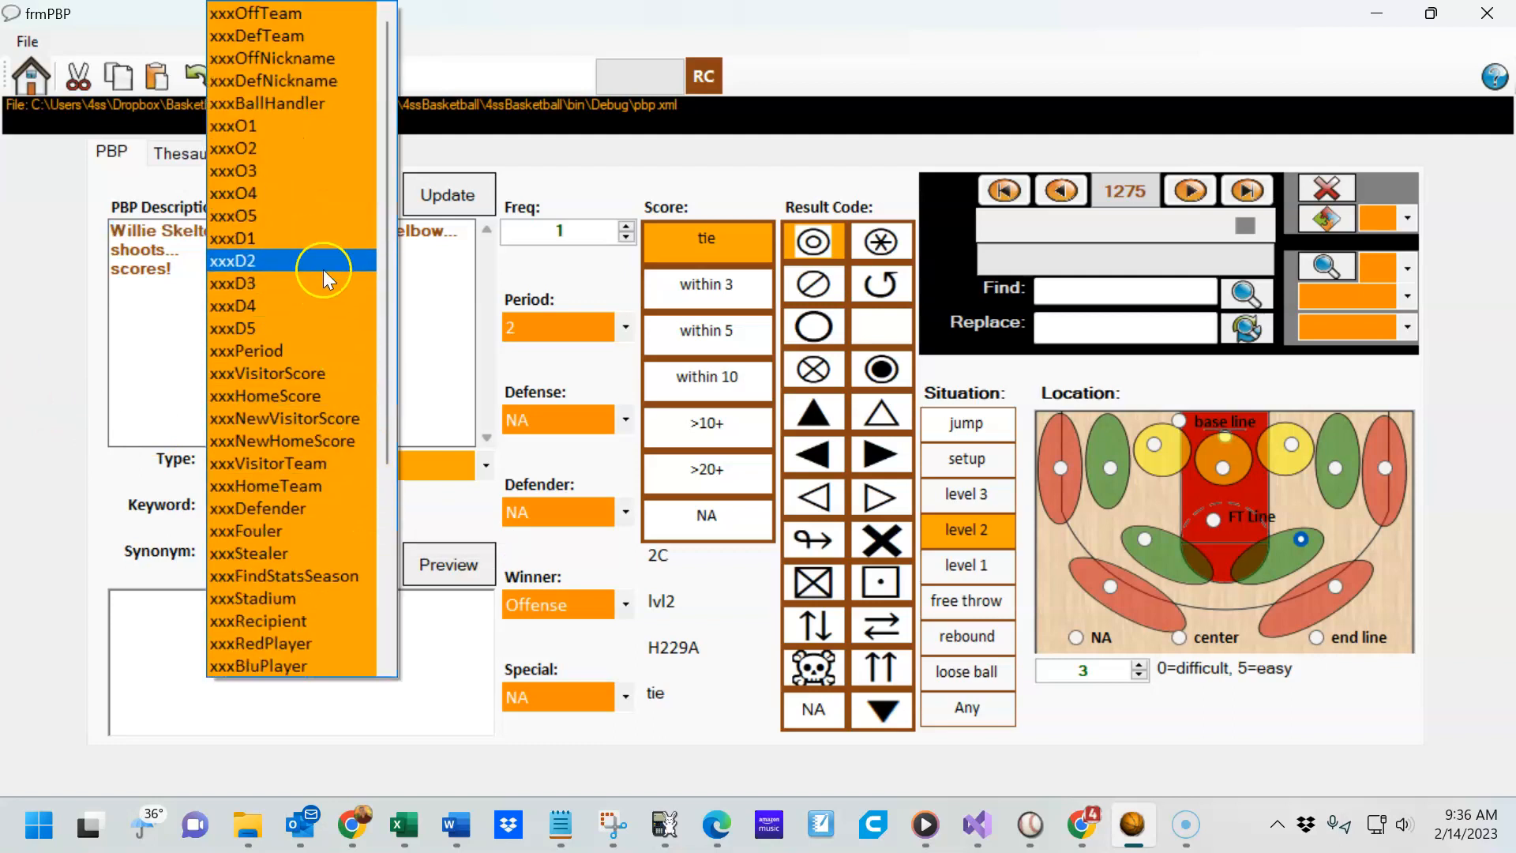
{"action": "left_click", "coordinate": [321, 102]}
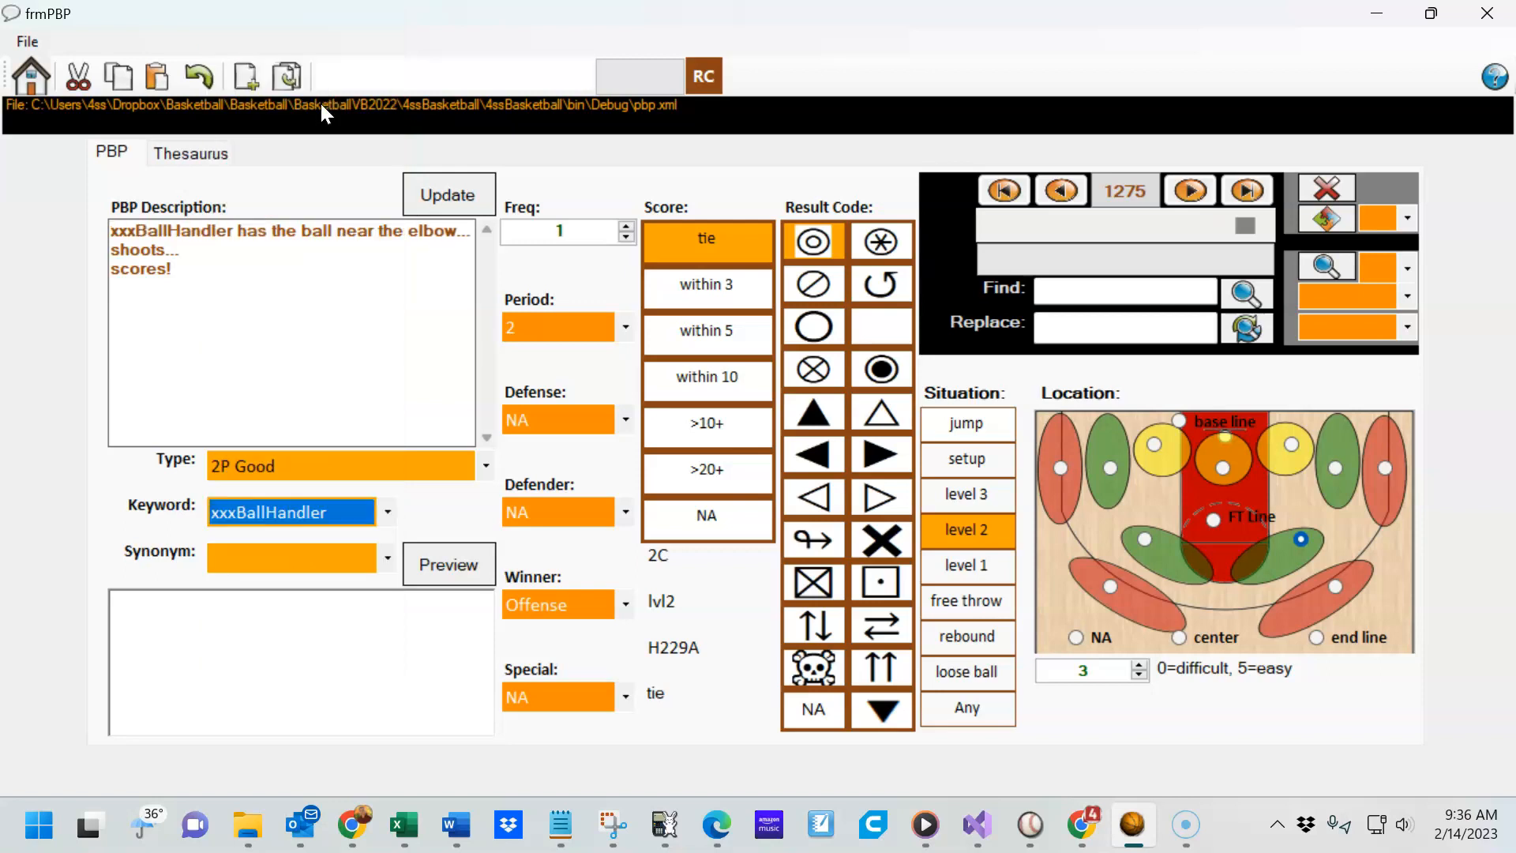
{"action": "left_click", "coordinate": [253, 232]}
{"action": "left_click", "coordinate": [447, 193]}
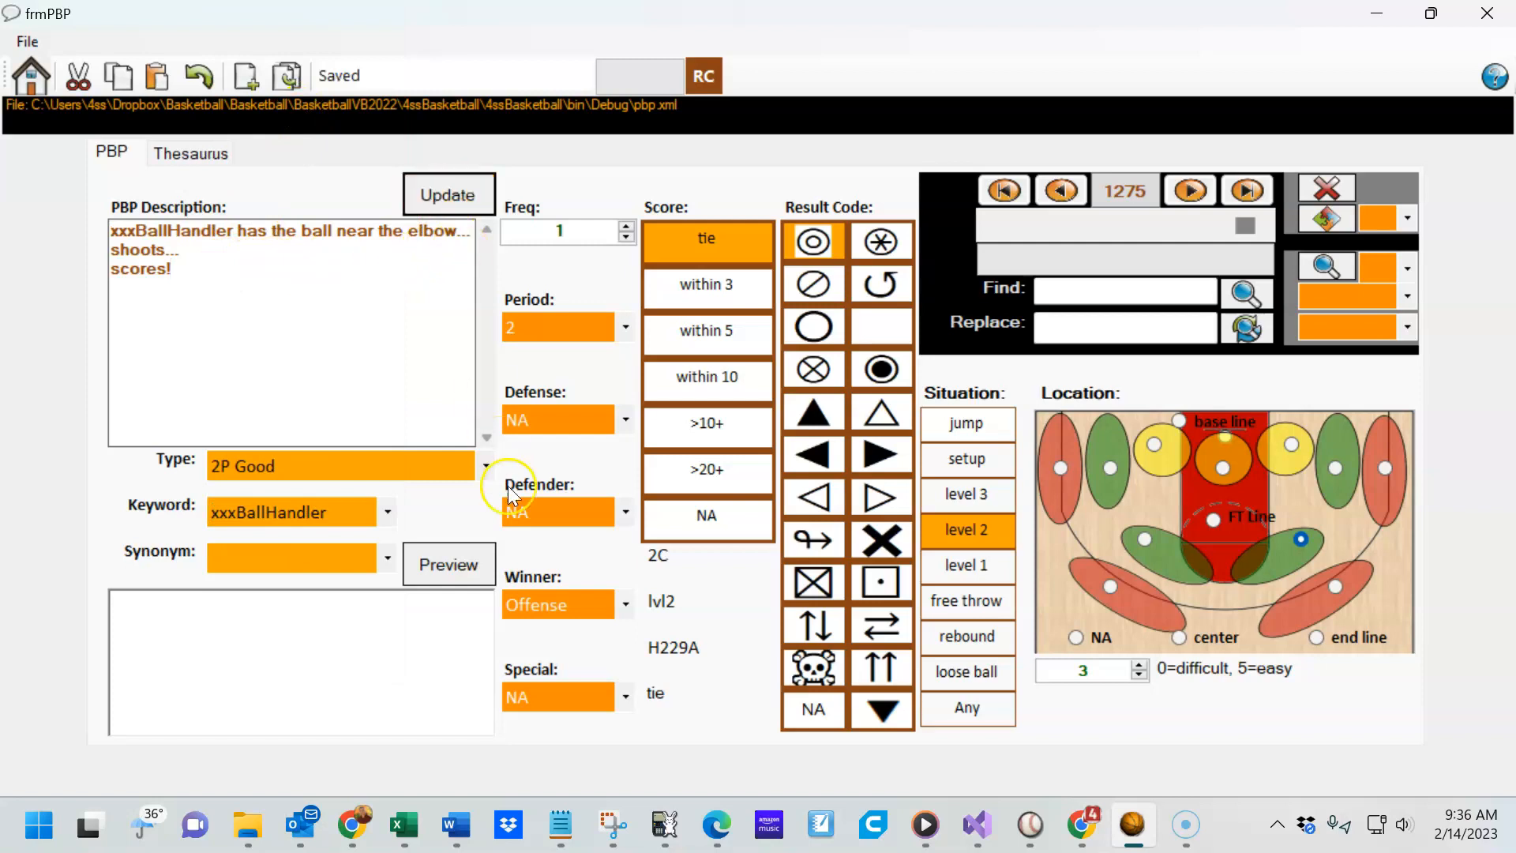
{"action": "left_click", "coordinate": [447, 562]}
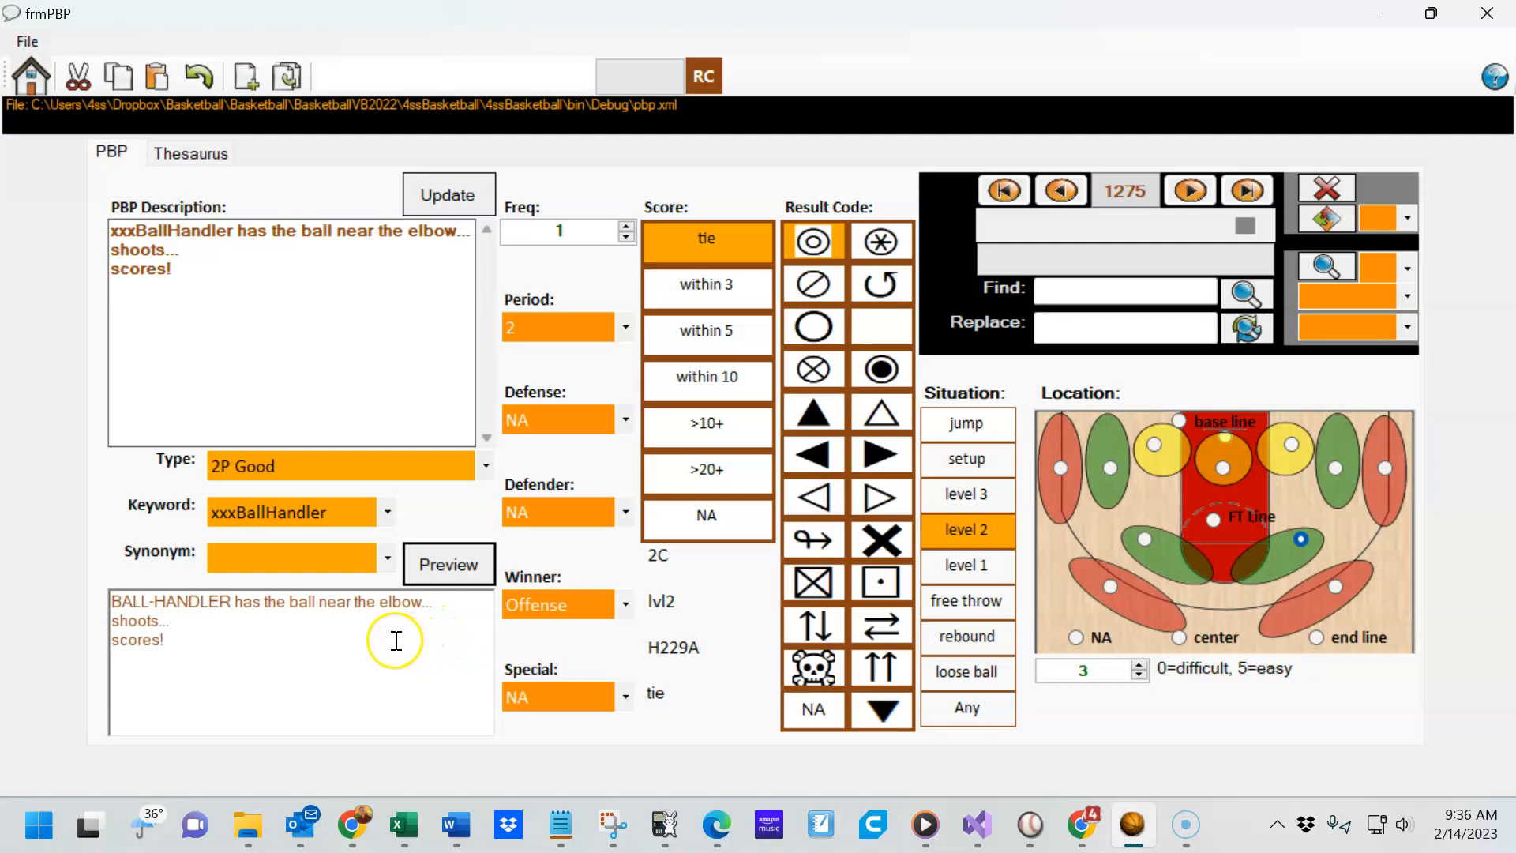
Compare the xxxBallHandler keyword and the "scores!" line in the description with the preview text
{"action": "left_click", "coordinate": [170, 230]}
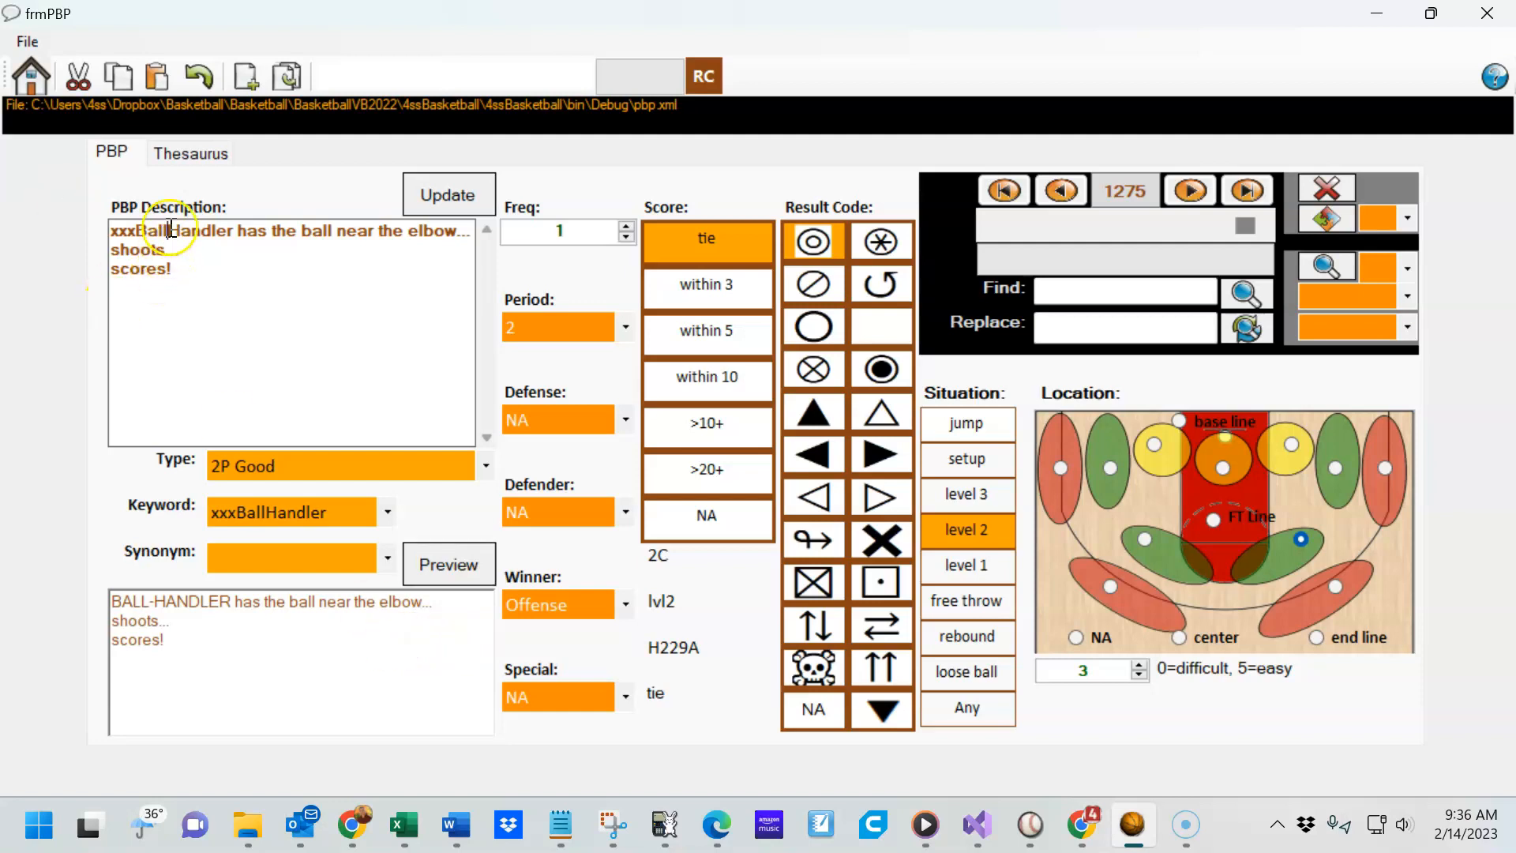
{"action": "double_click", "coordinate": [170, 230]}
{"action": "left_click", "coordinate": [281, 265]}
{"action": "left_click", "coordinate": [305, 632]}
{"action": "double_click", "coordinate": [137, 270]}
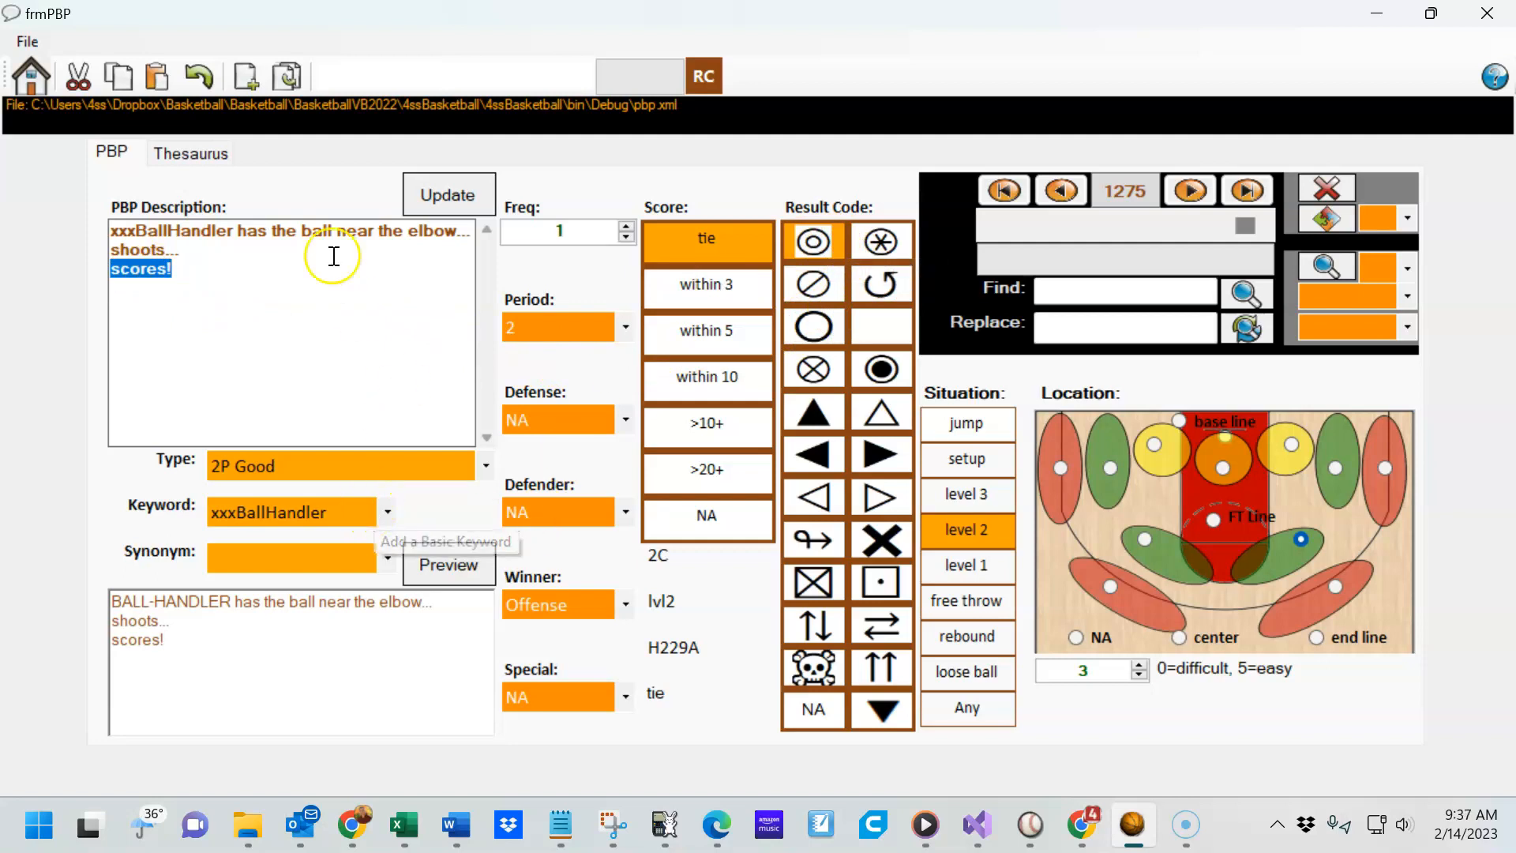
Search the thesaurus for "nothing but net" and look through the keyword's full synonym list
{"action": "left_click", "coordinate": [199, 154]}
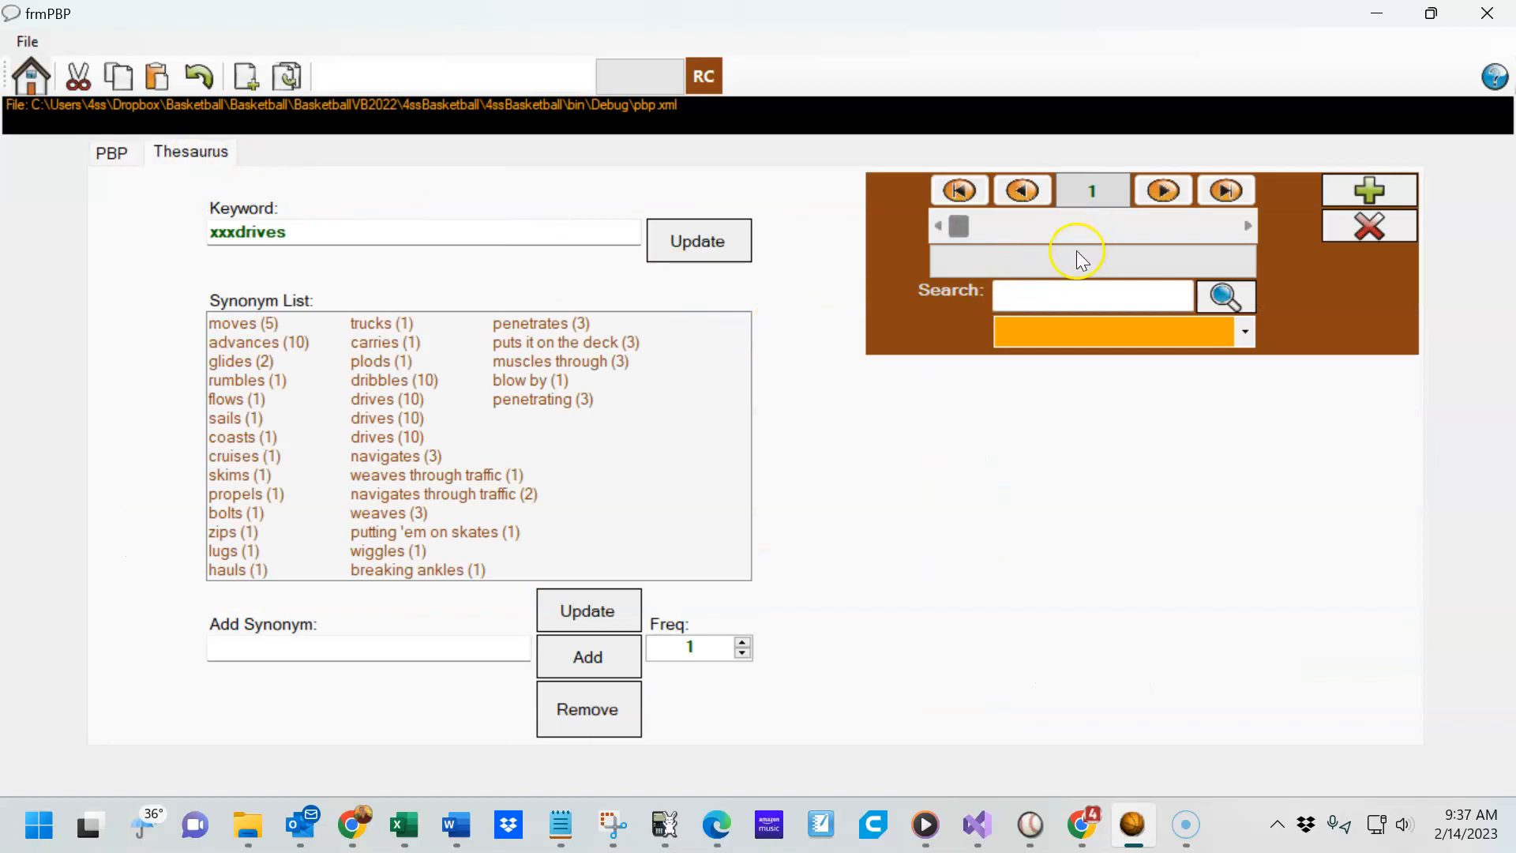
{"action": "left_click", "coordinate": [1161, 193]}
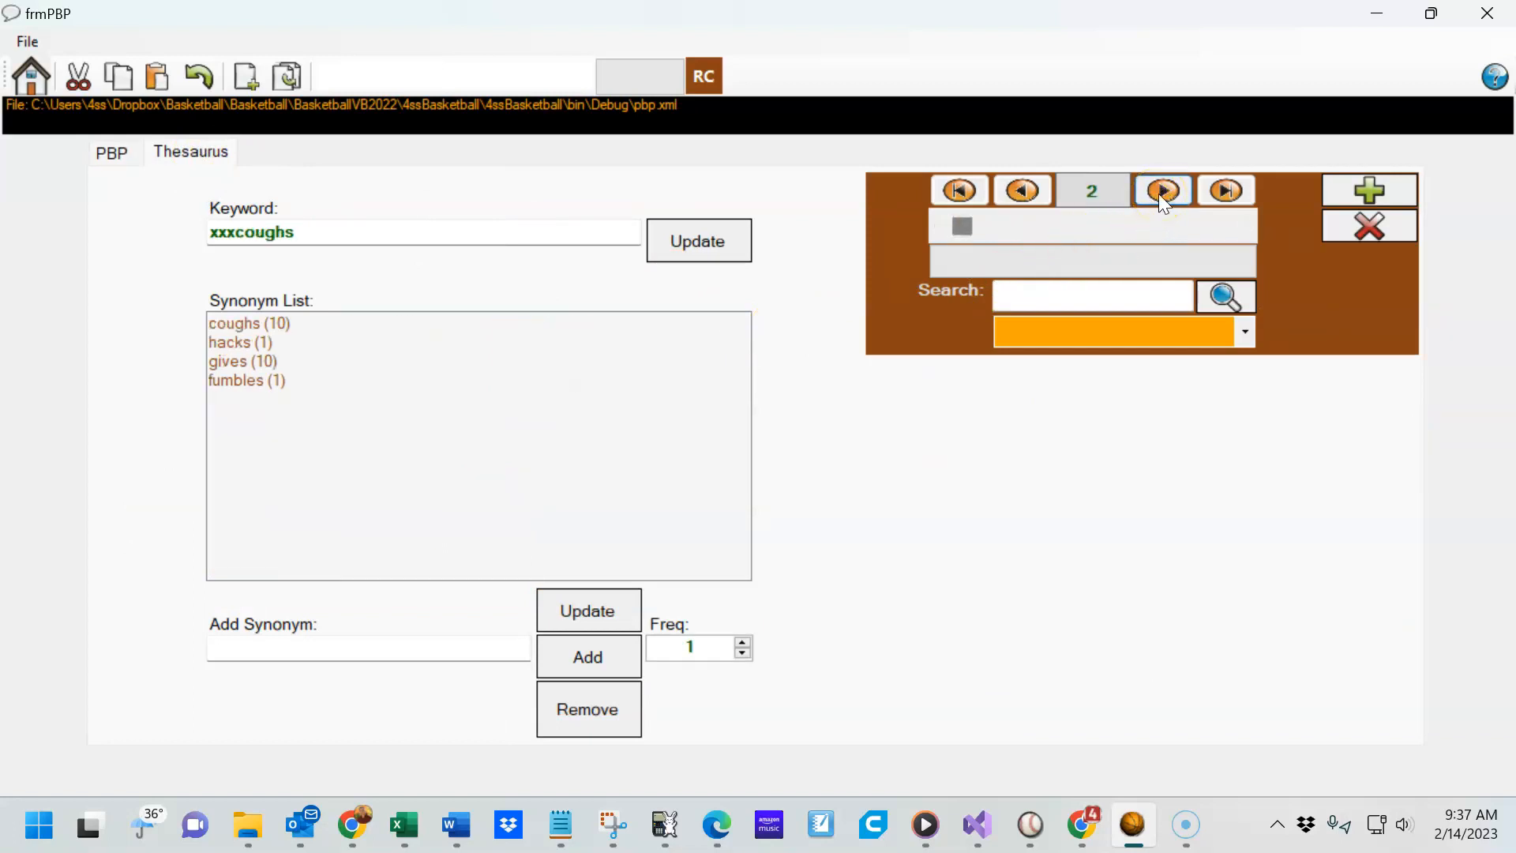
{"action": "left_click", "coordinate": [1160, 193]}
{"action": "left_click", "coordinate": [1161, 194]}
{"action": "left_click", "coordinate": [1037, 292]}
{"action": "type", "text": "no"}
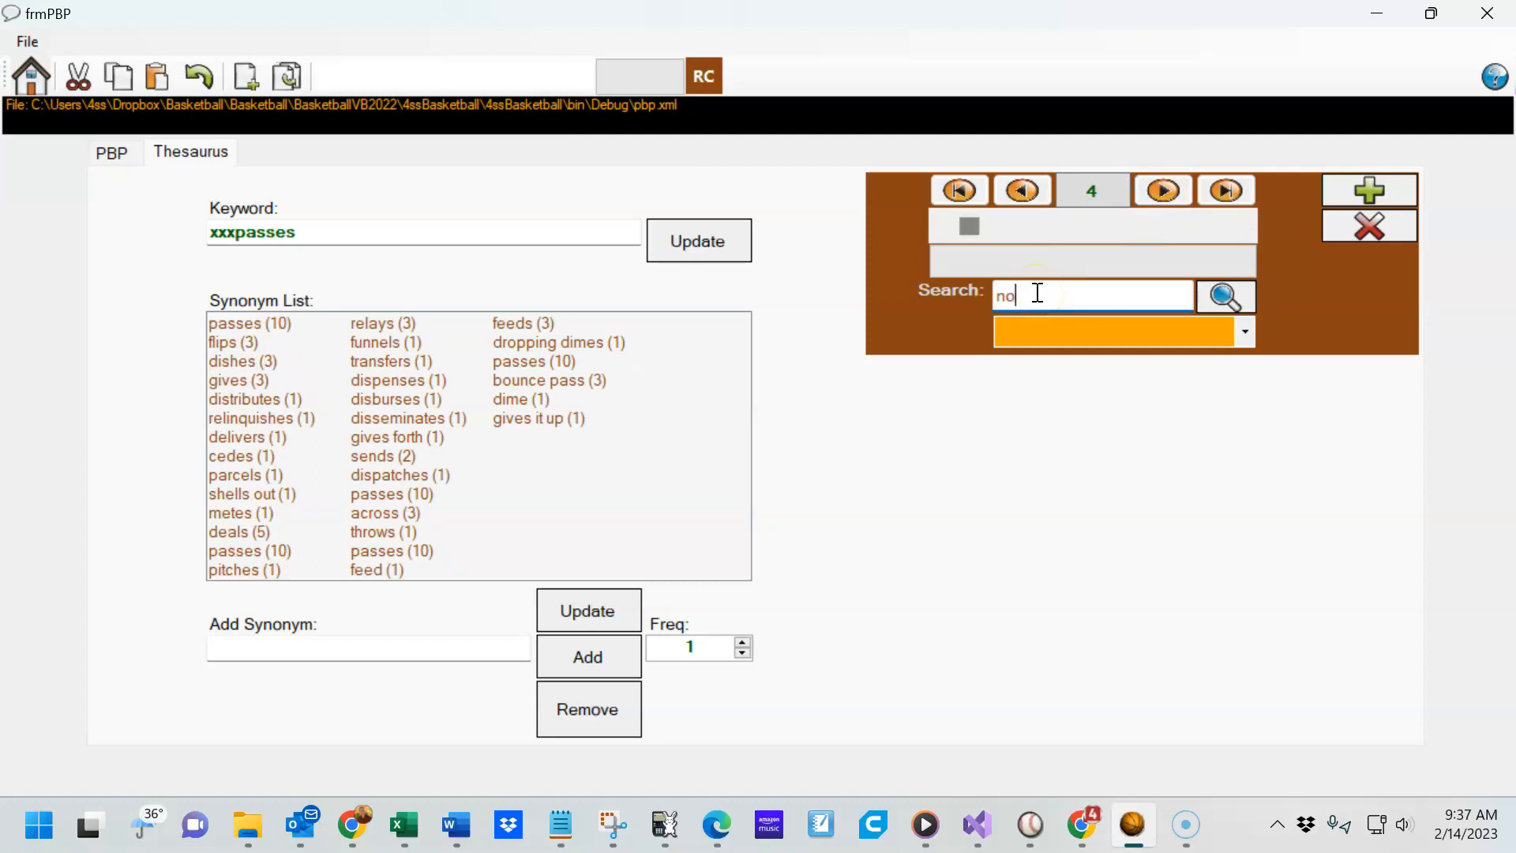
{"action": "type", "text": "thing but net"}
{"action": "left_click", "coordinate": [1230, 301]}
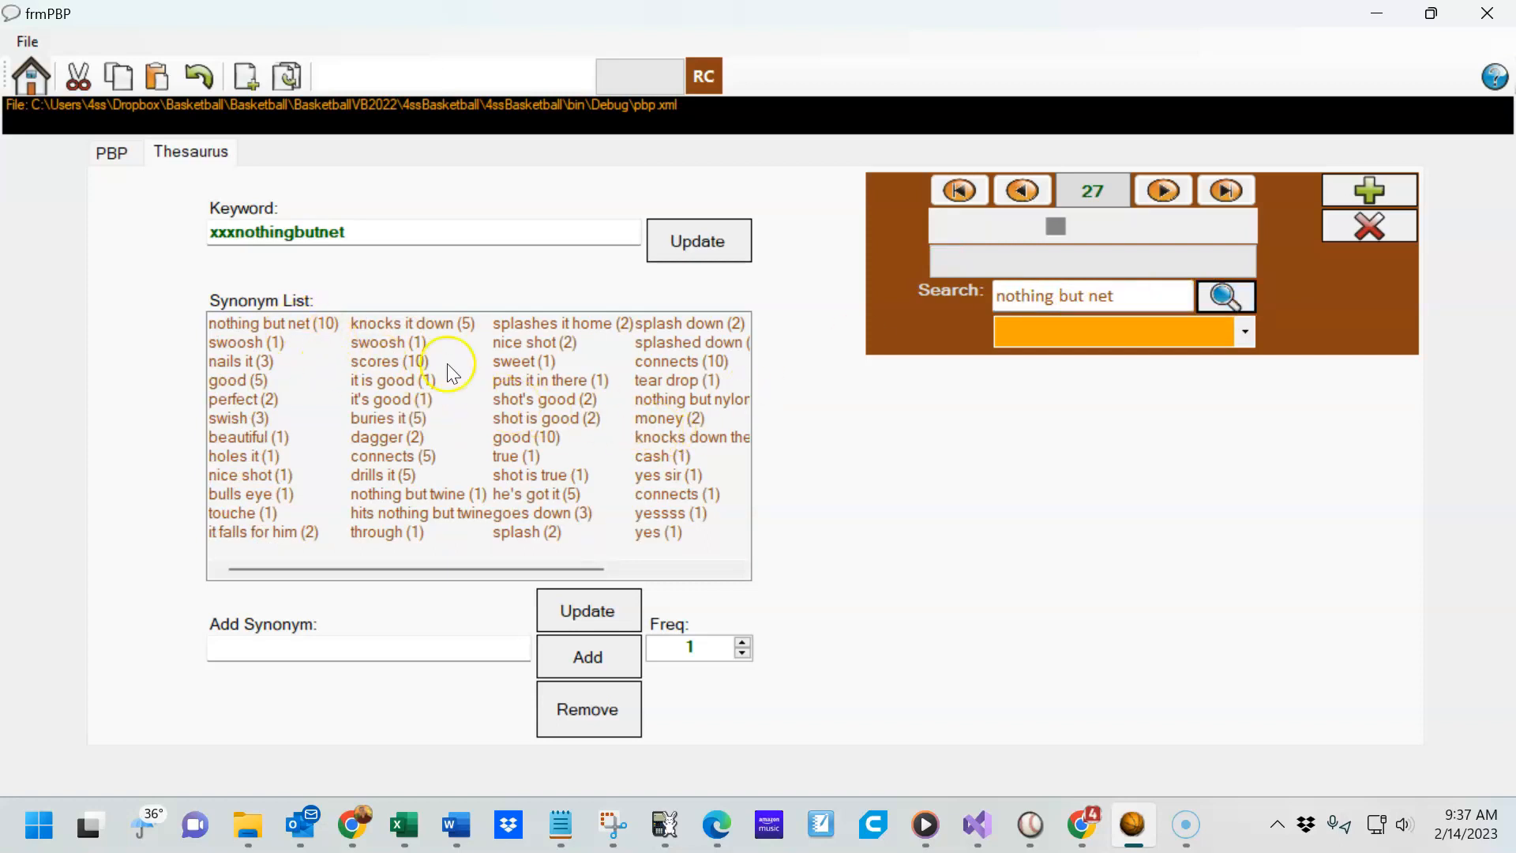
{"action": "left_click", "coordinate": [661, 565]}
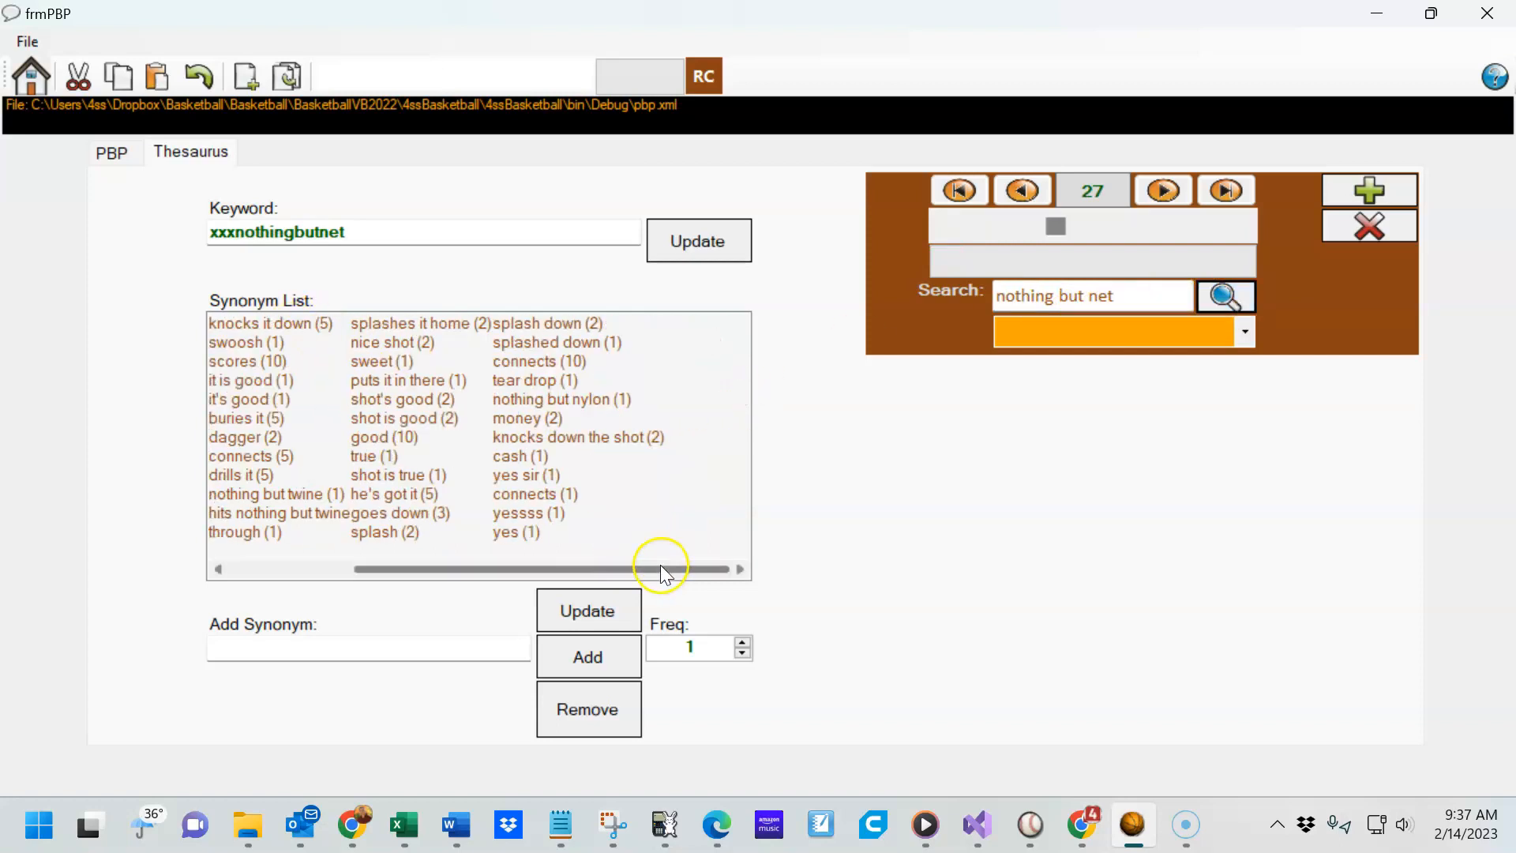
{"action": "left_click_drag", "start_coordinate": [660, 567], "coordinate": [463, 545]}
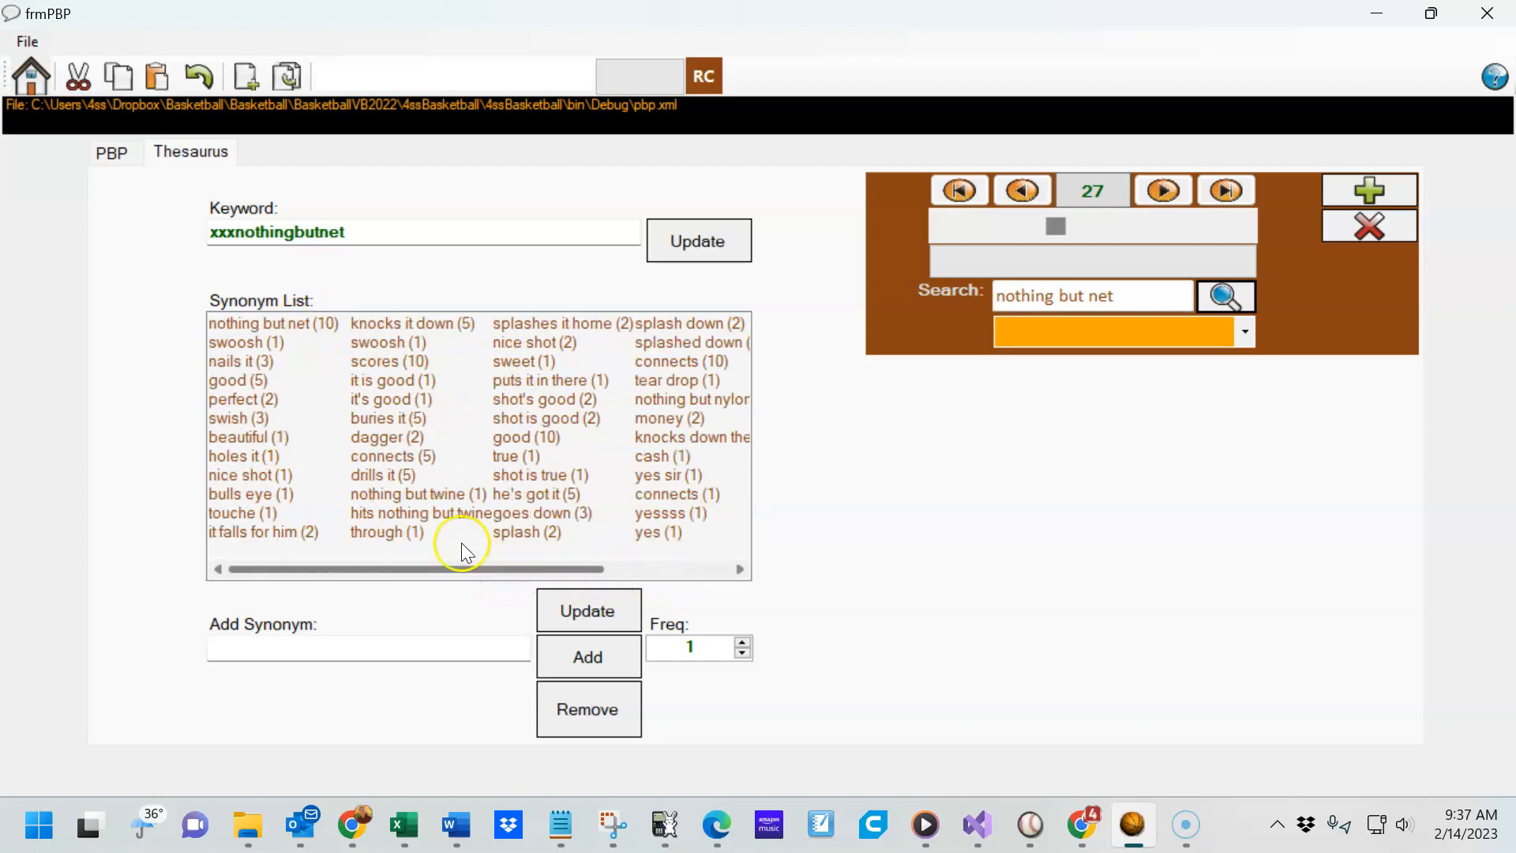
{"action": "left_click", "coordinate": [704, 569]}
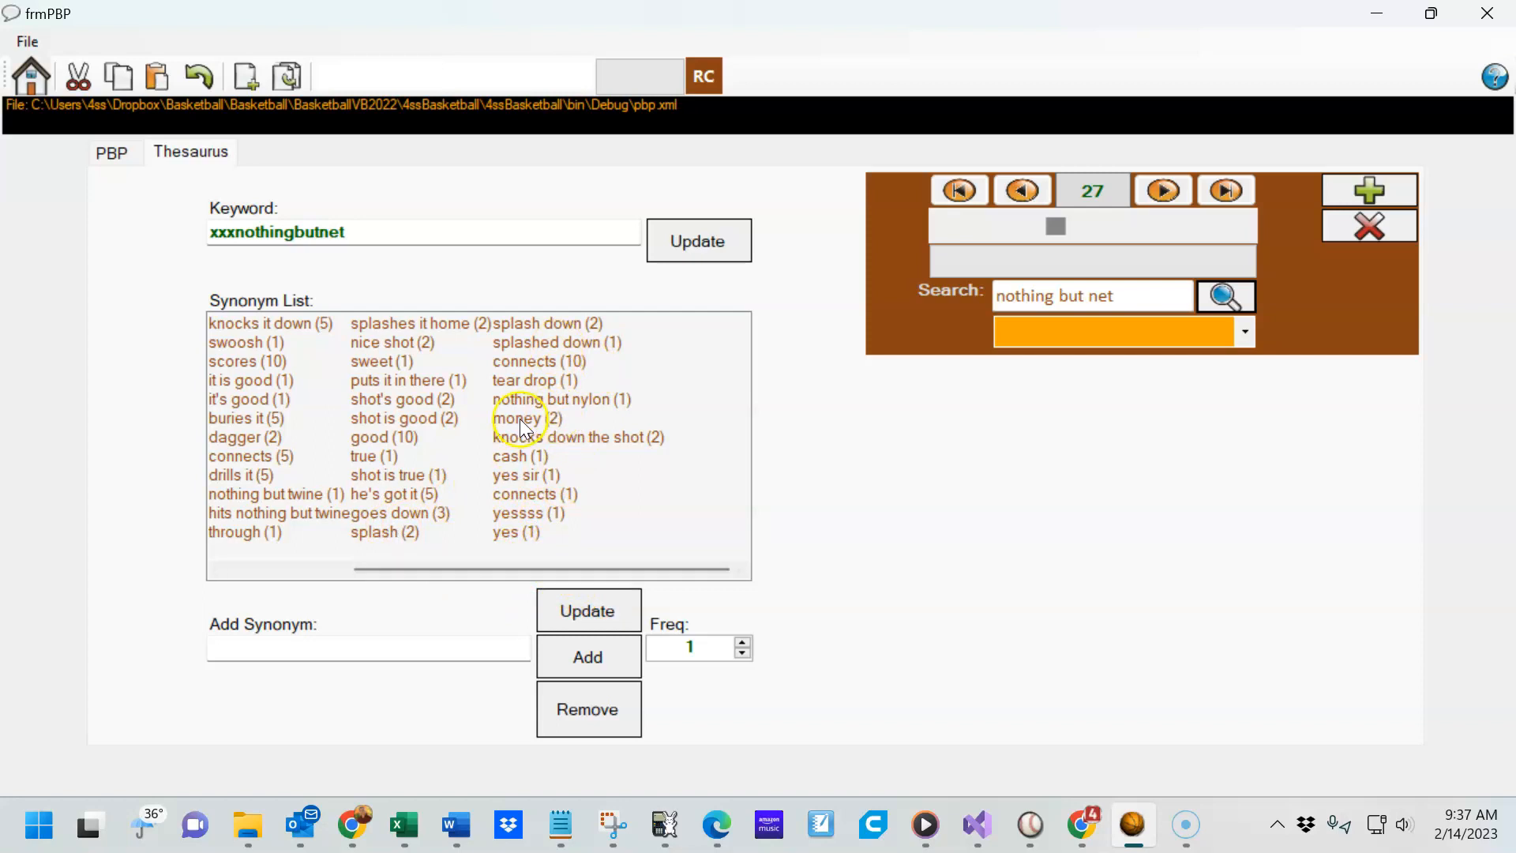
{"action": "left_click_drag", "start_coordinate": [545, 567], "coordinate": [344, 660]}
Add the synonym "good" with frequency 3 to xxxnothingbutnet and check it in the synonym list
{"action": "left_click", "coordinate": [337, 651]}
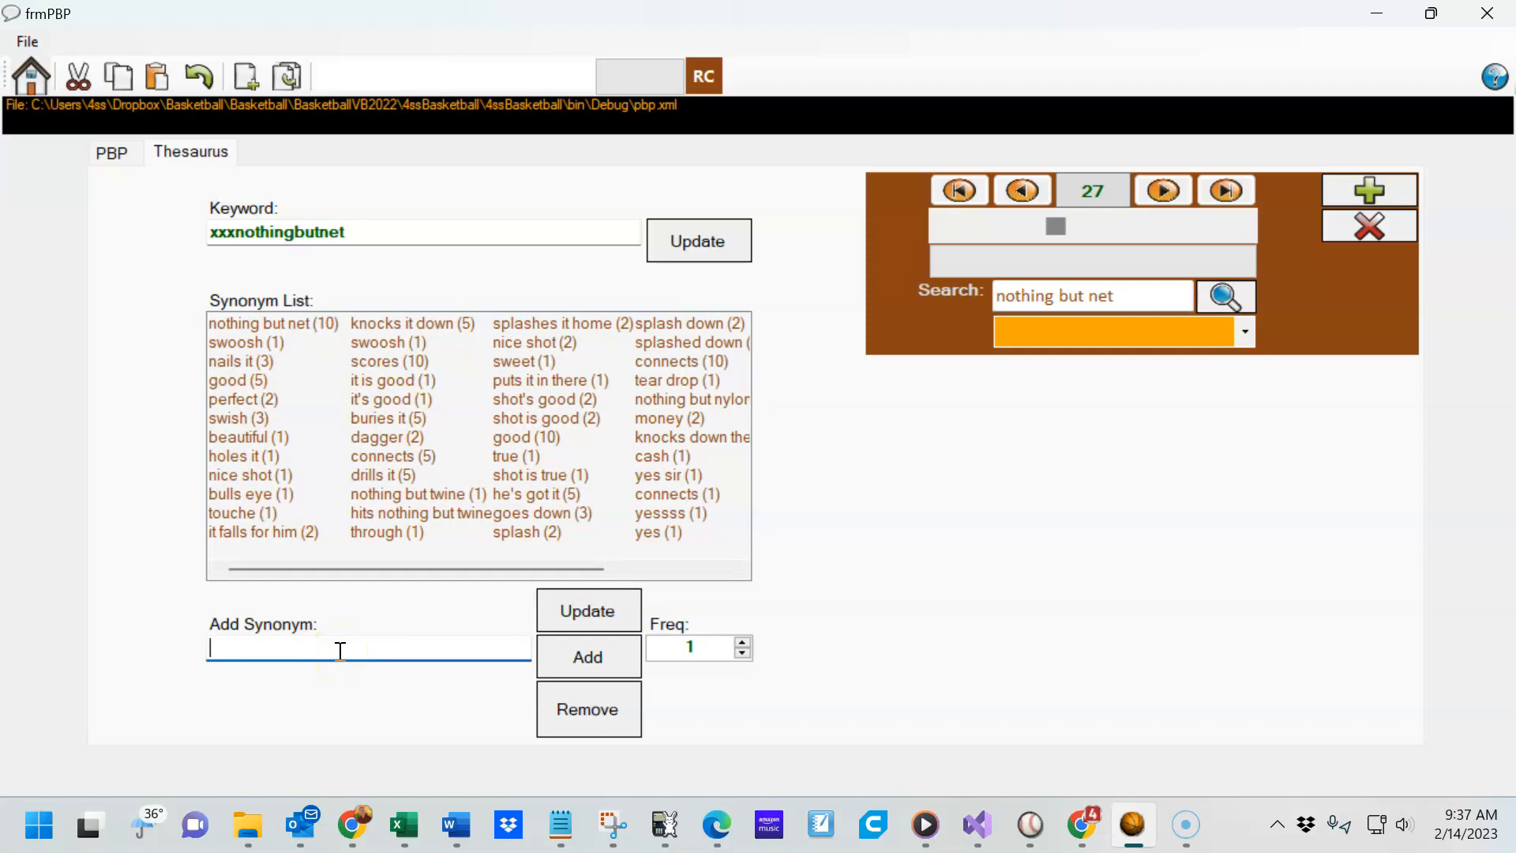
{"action": "type", "text": "good"}
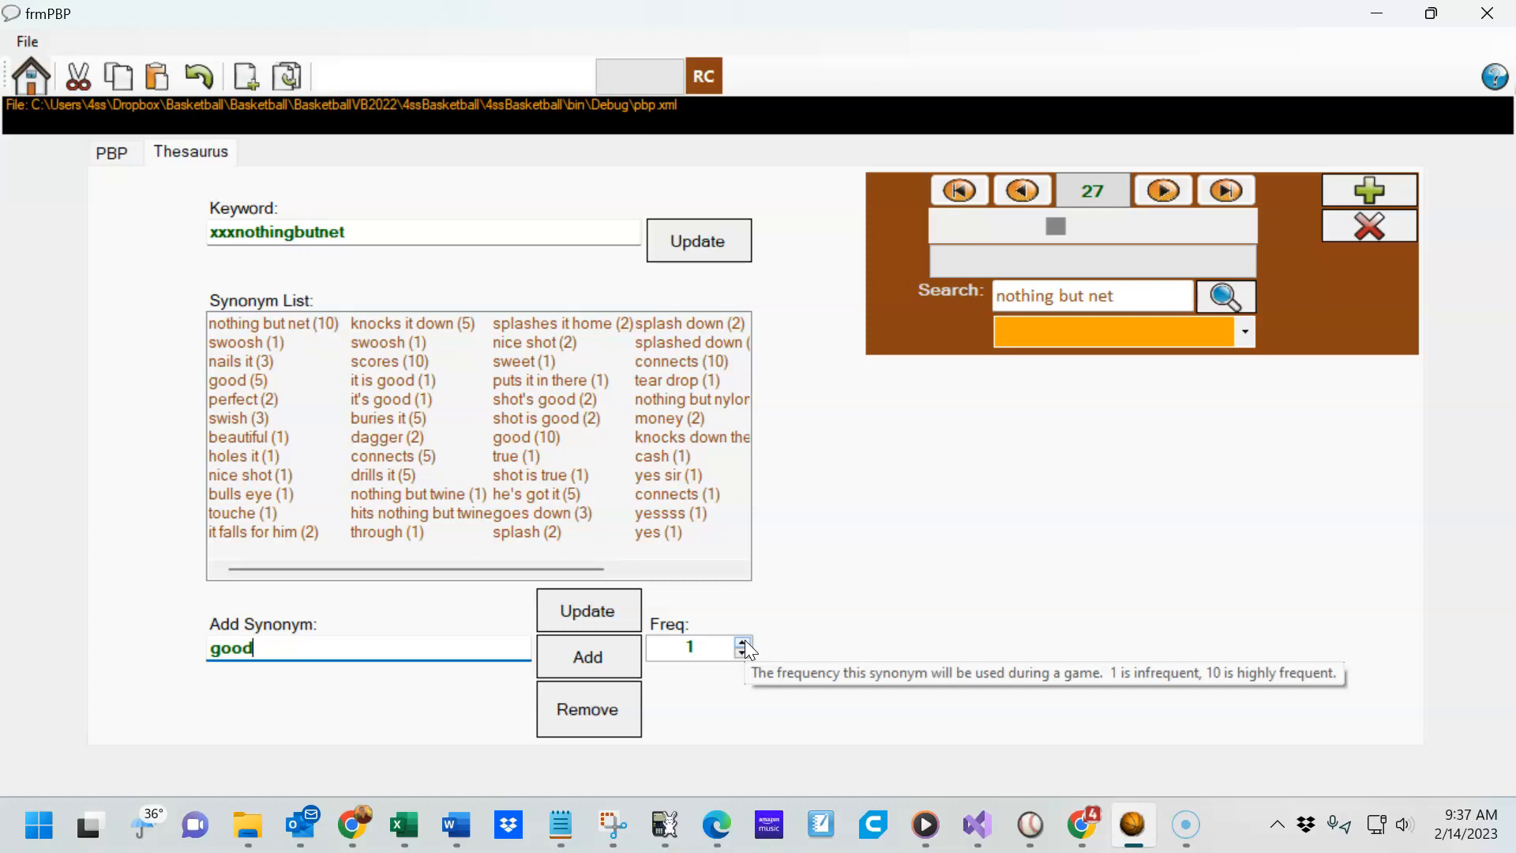
{"action": "left_click", "coordinate": [588, 655]}
{"action": "left_click", "coordinate": [743, 646]}
{"action": "double_click", "coordinate": [742, 642]}
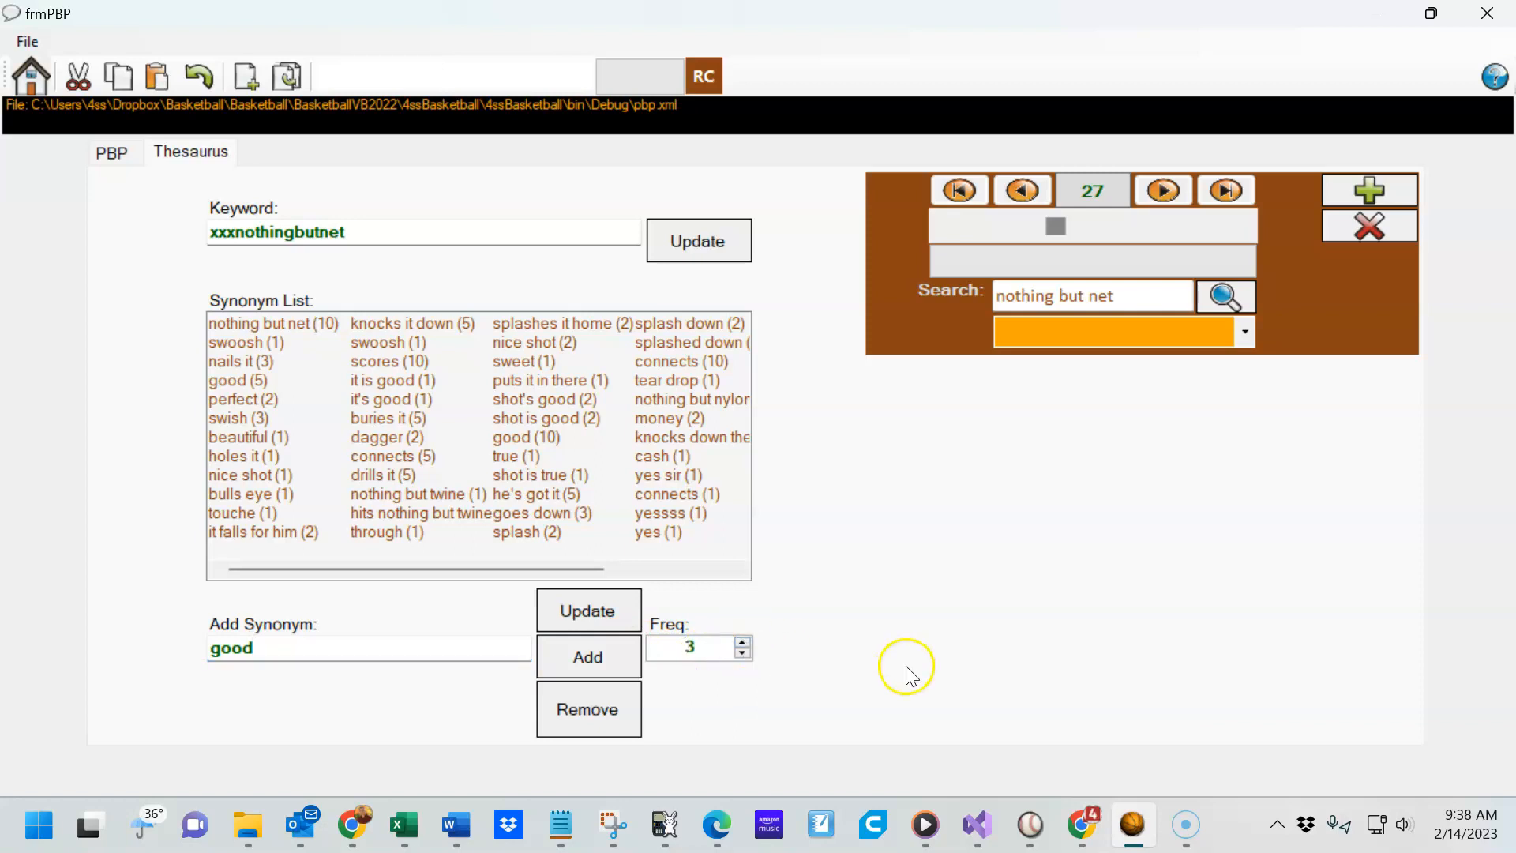
{"action": "left_click", "coordinate": [628, 659]}
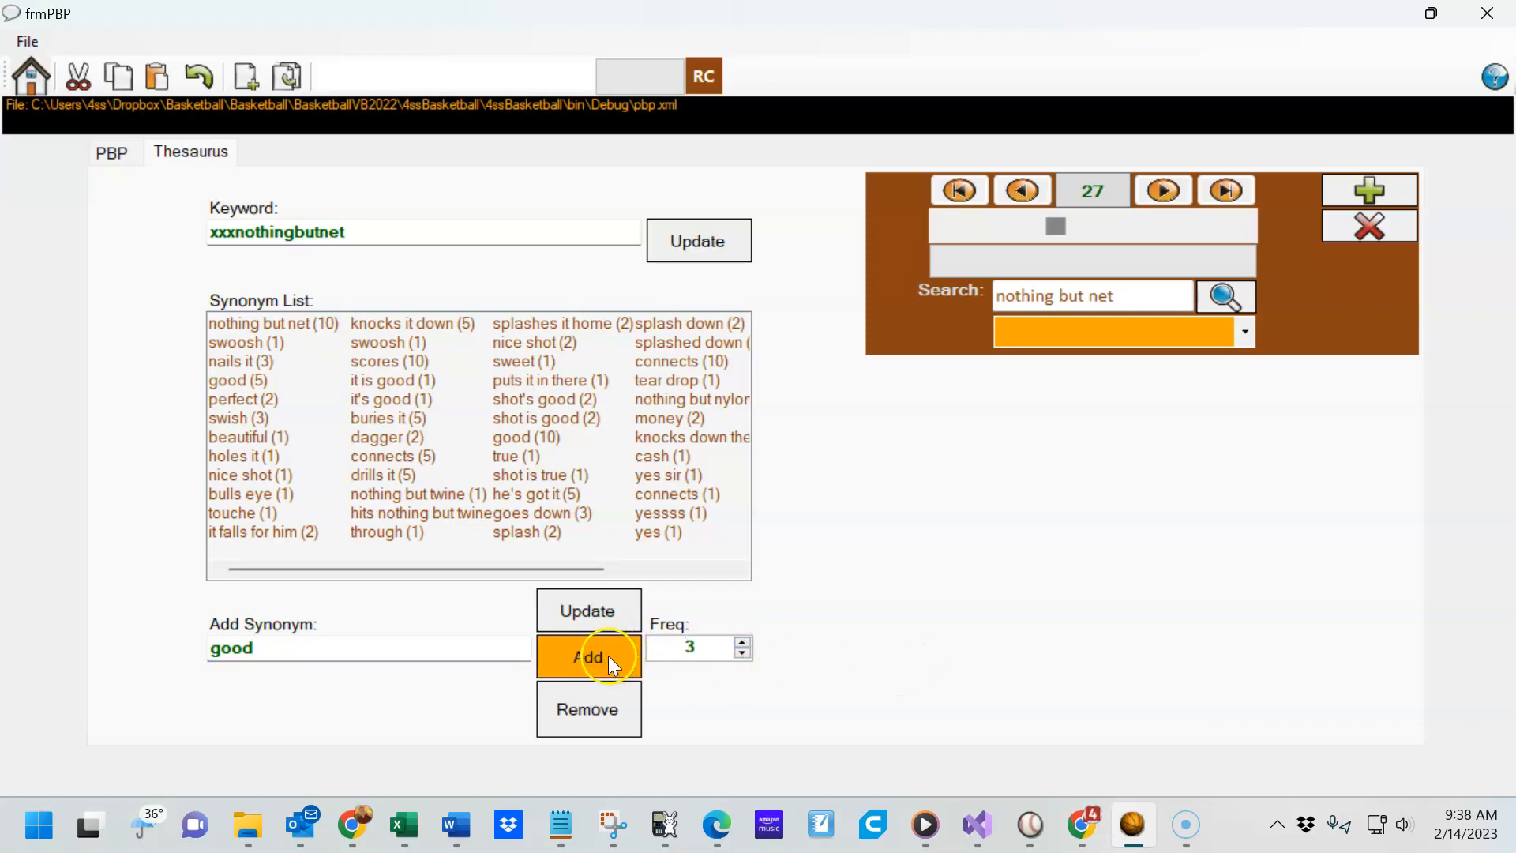
{"action": "left_click", "coordinate": [664, 570]}
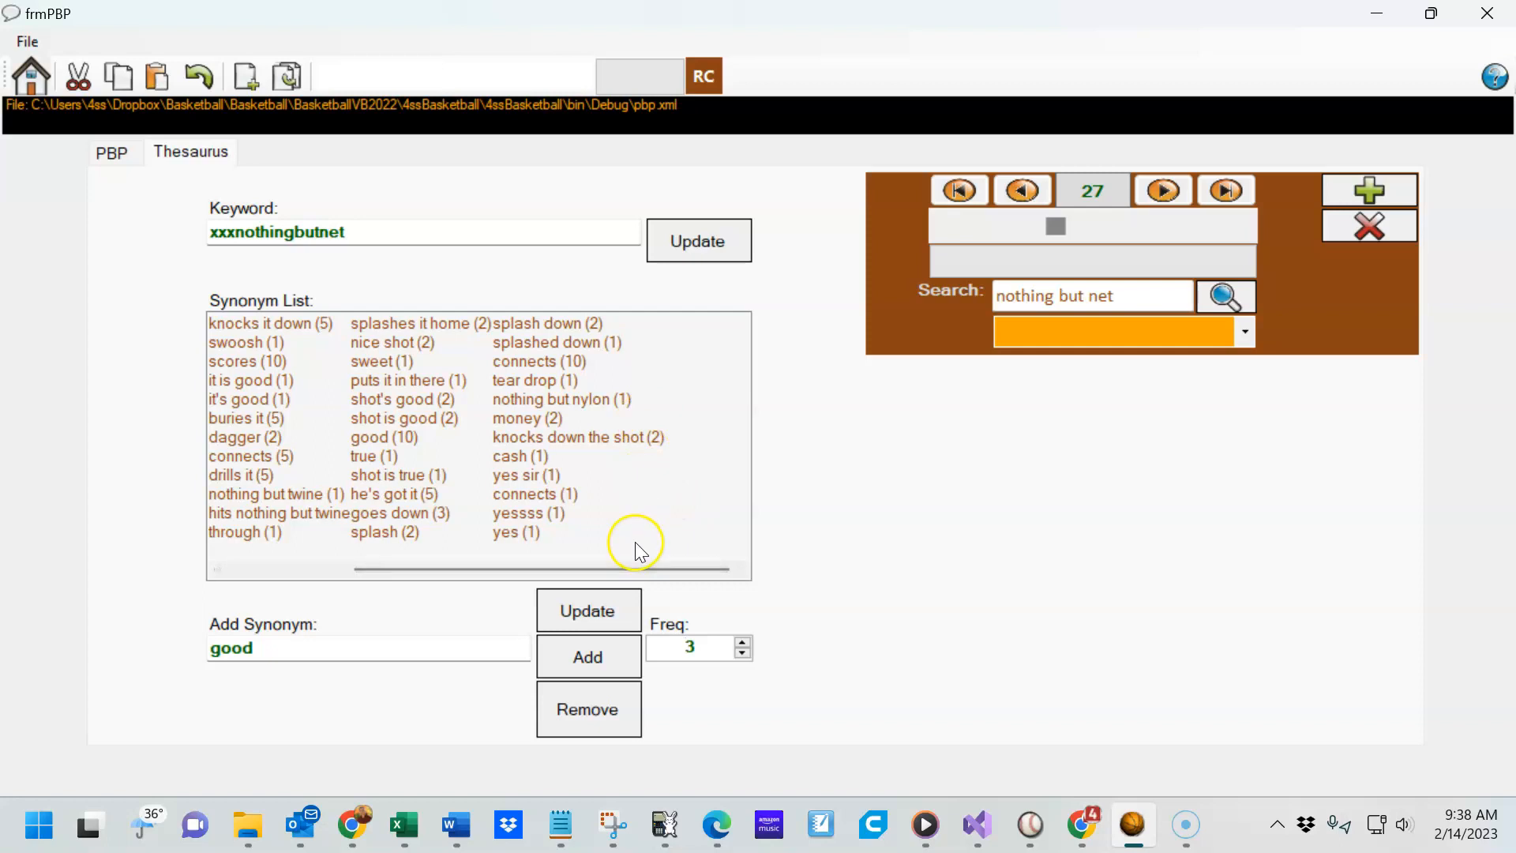
{"action": "left_click", "coordinate": [589, 658]}
{"action": "left_click", "coordinate": [679, 569]}
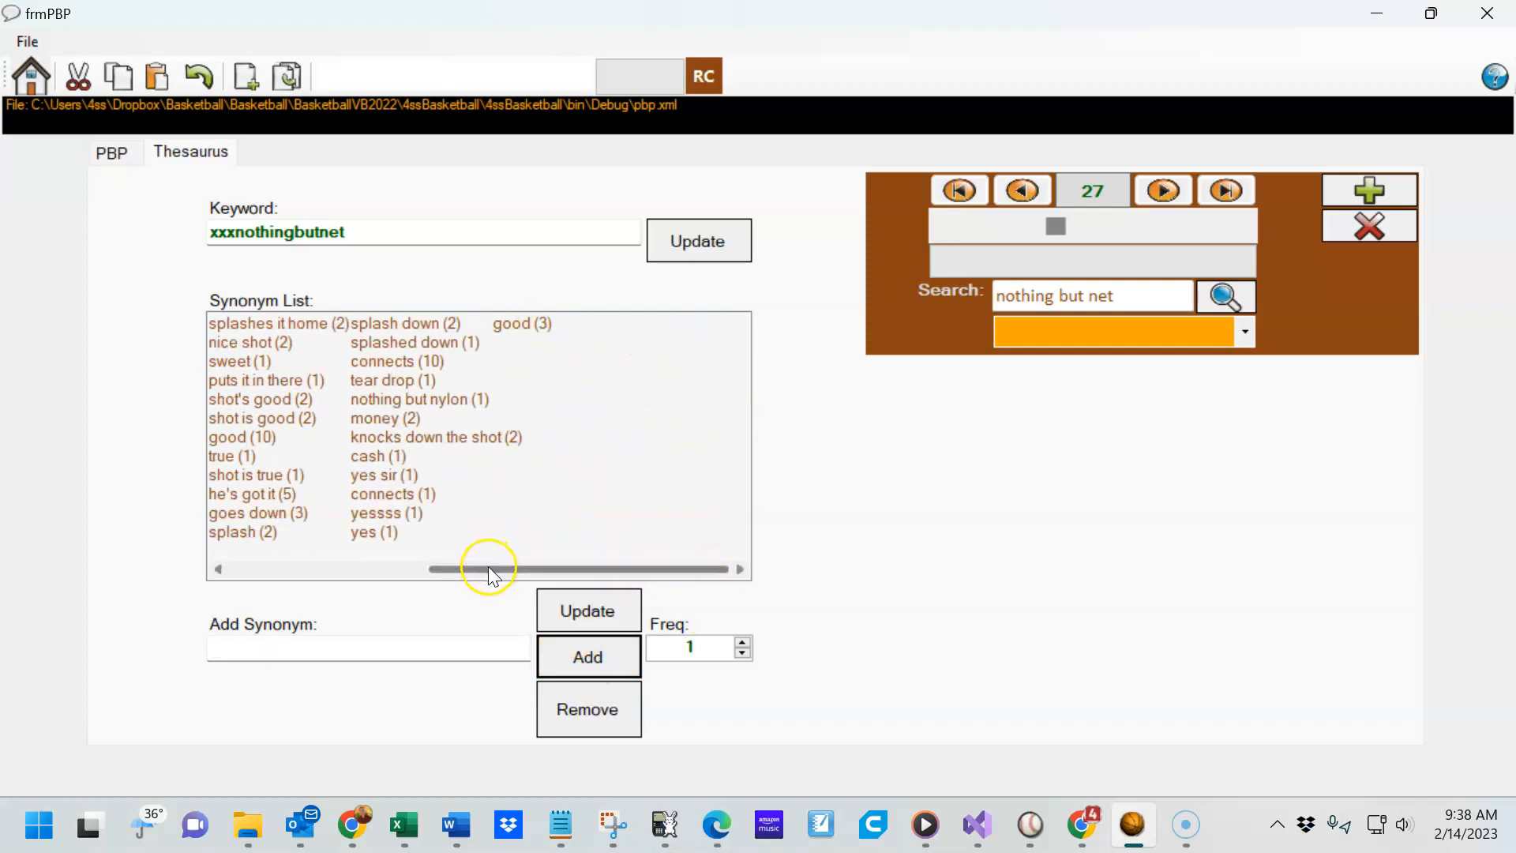
{"action": "left_click_drag", "start_coordinate": [488, 566], "coordinate": [231, 562]}
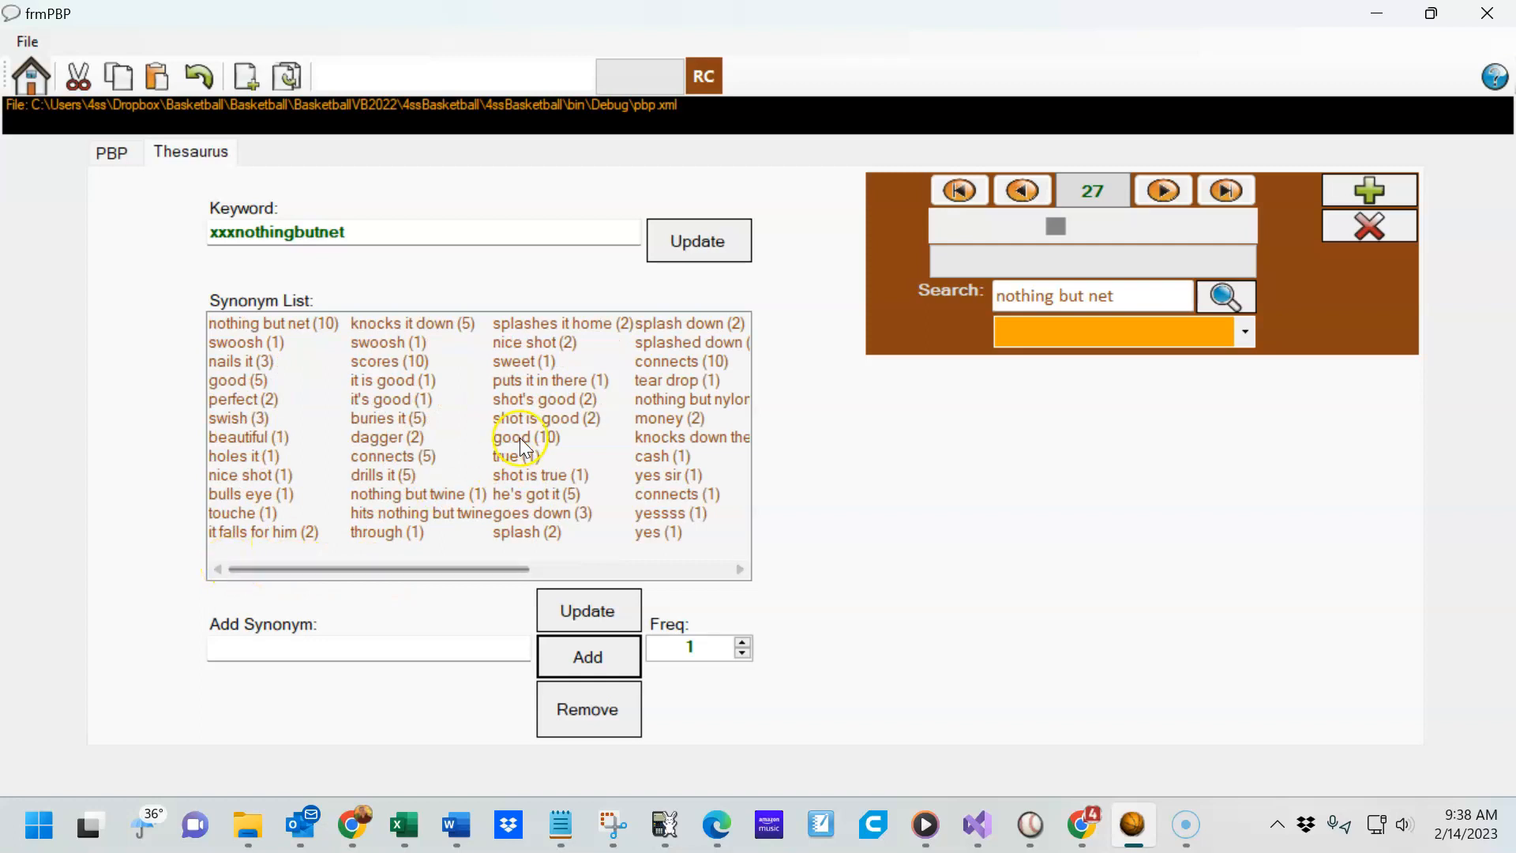
{"action": "left_click", "coordinate": [684, 571]}
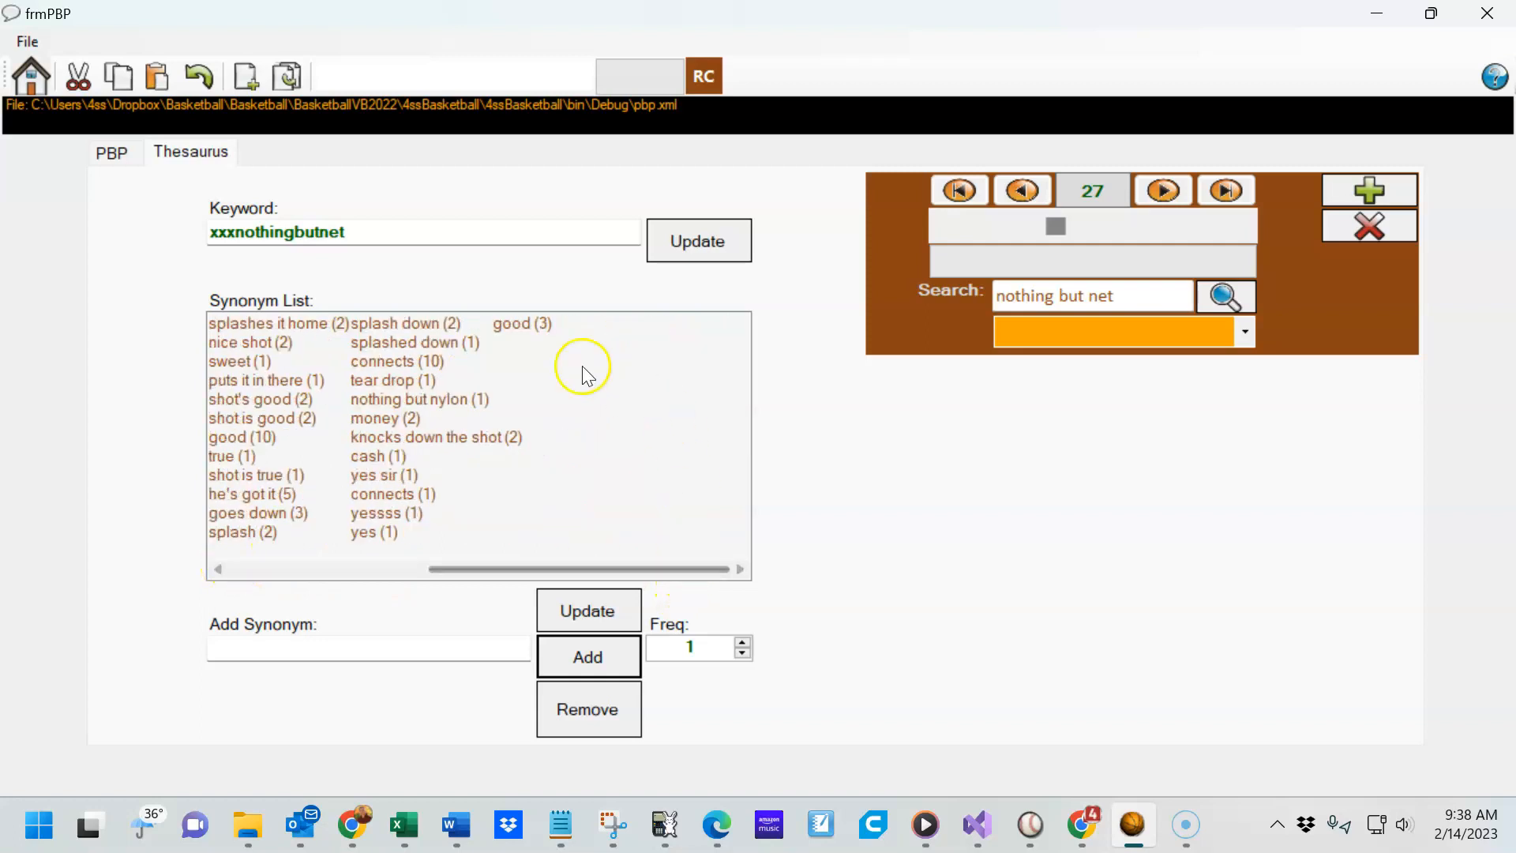
Set the newly added "good" synonym's frequency to 2 and update it
{"action": "left_click", "coordinate": [534, 325]}
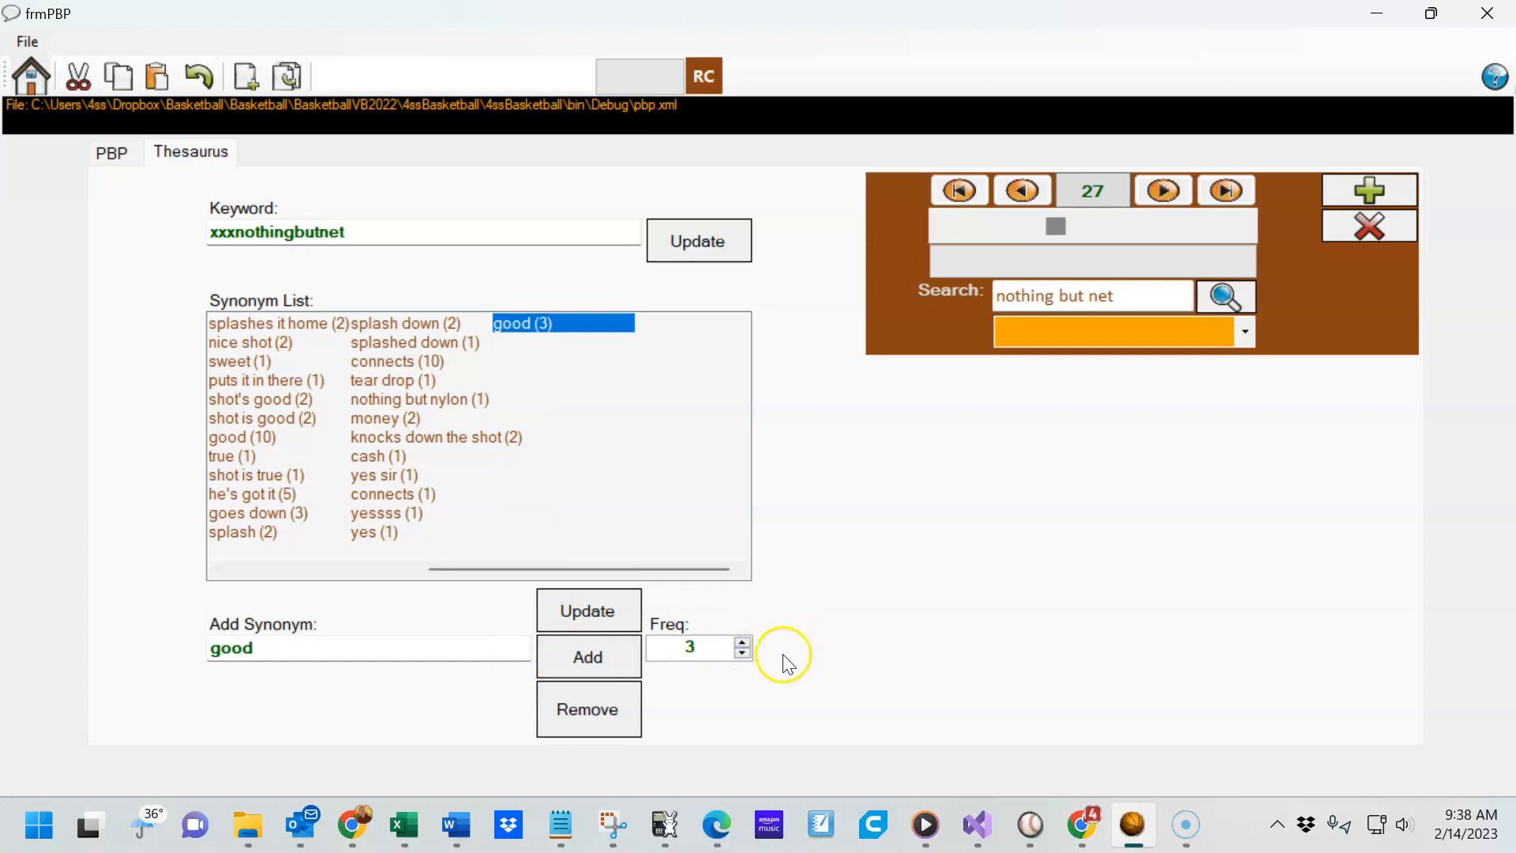
{"action": "left_click", "coordinate": [743, 653]}
{"action": "left_click", "coordinate": [598, 610]}
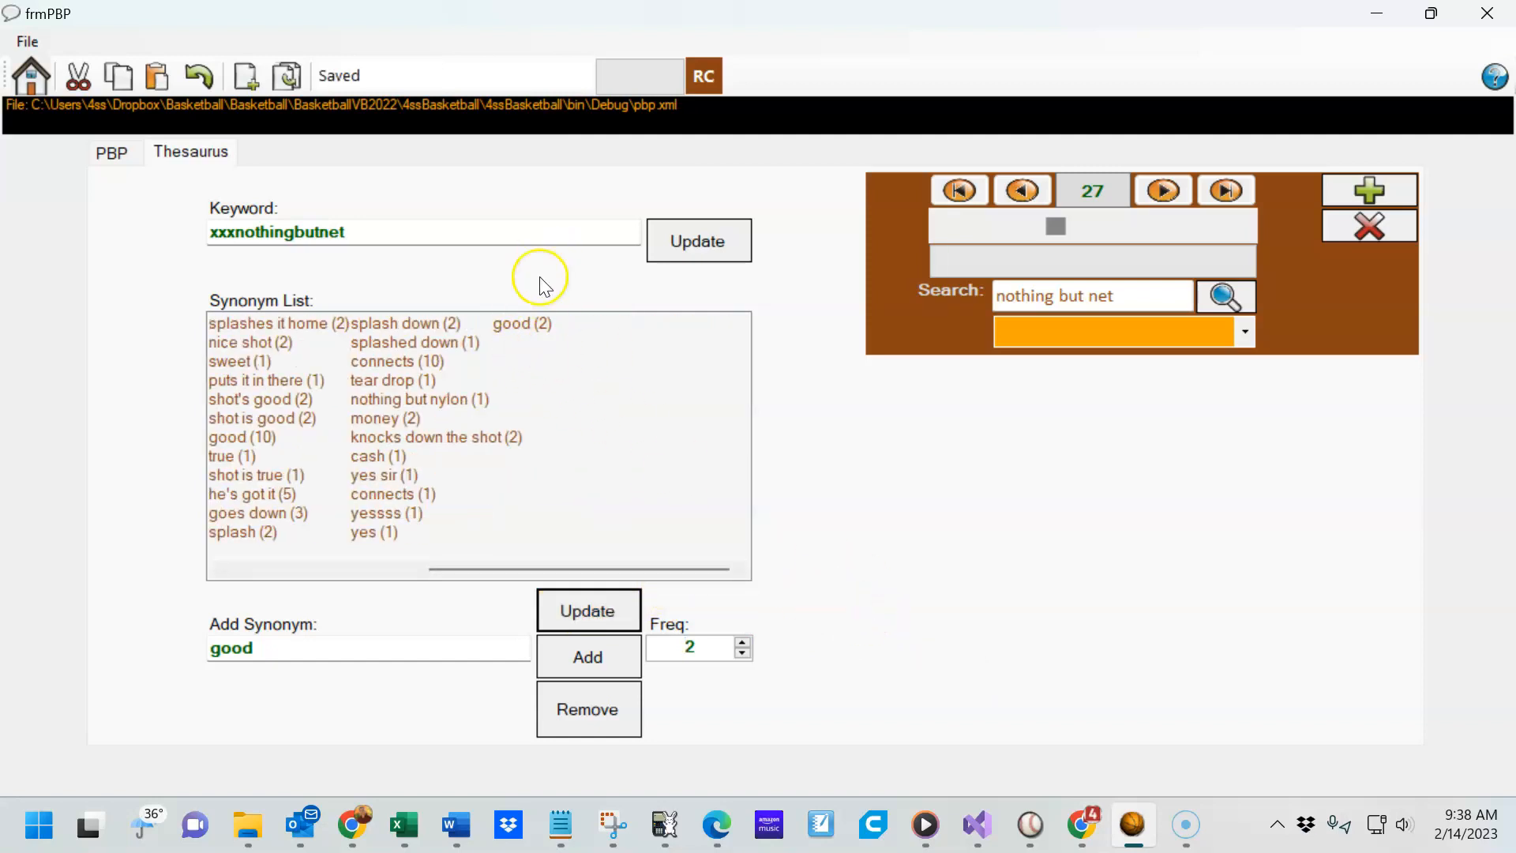
Remove the newly added "good" synonym from xxxnothingbutnet and check the remaining list
{"action": "left_click", "coordinate": [529, 324]}
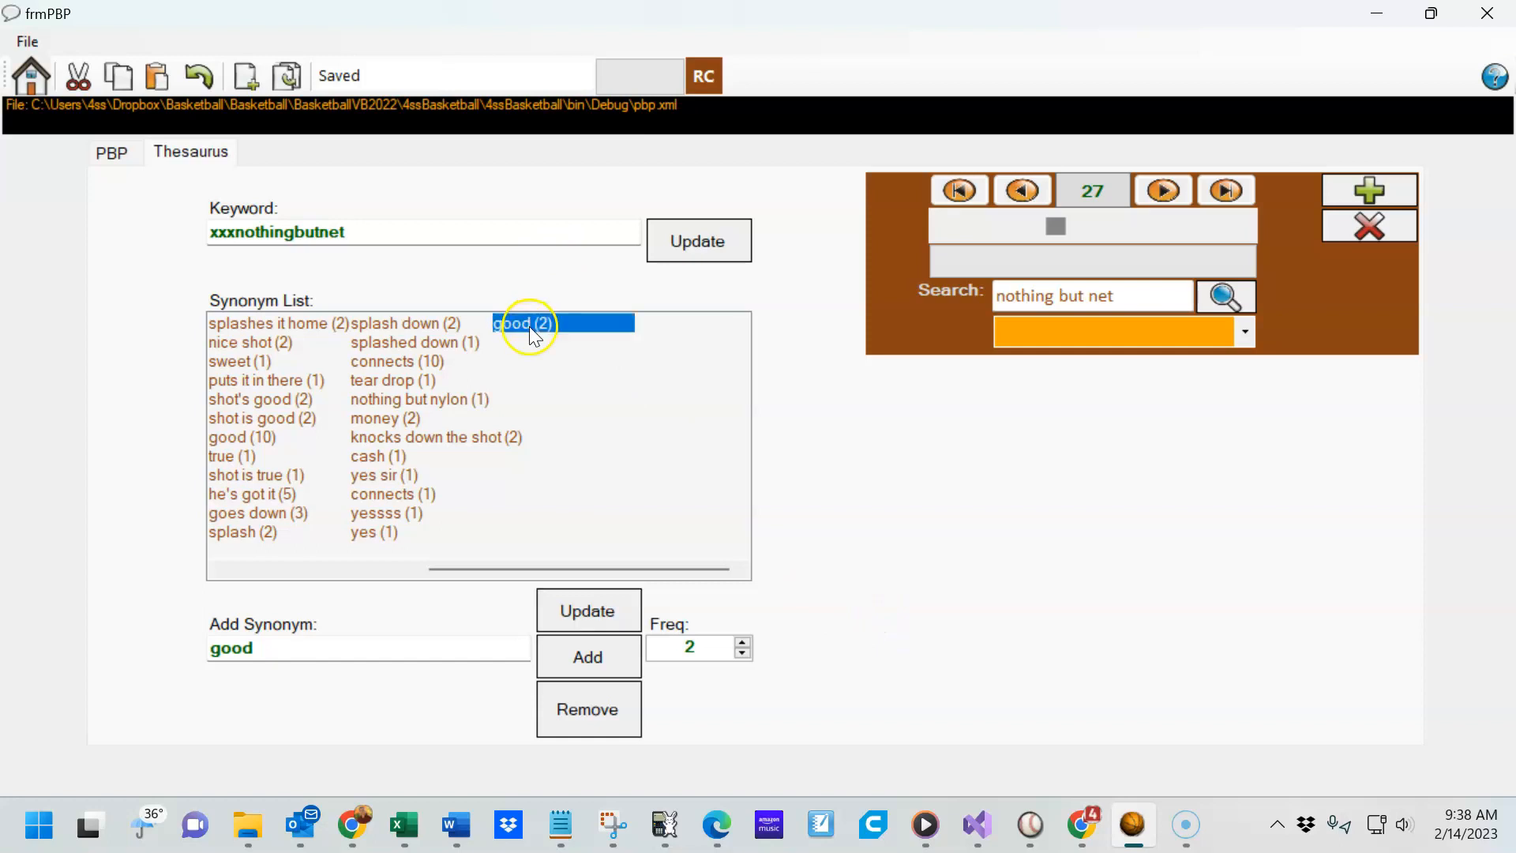
{"action": "left_click", "coordinate": [595, 703]}
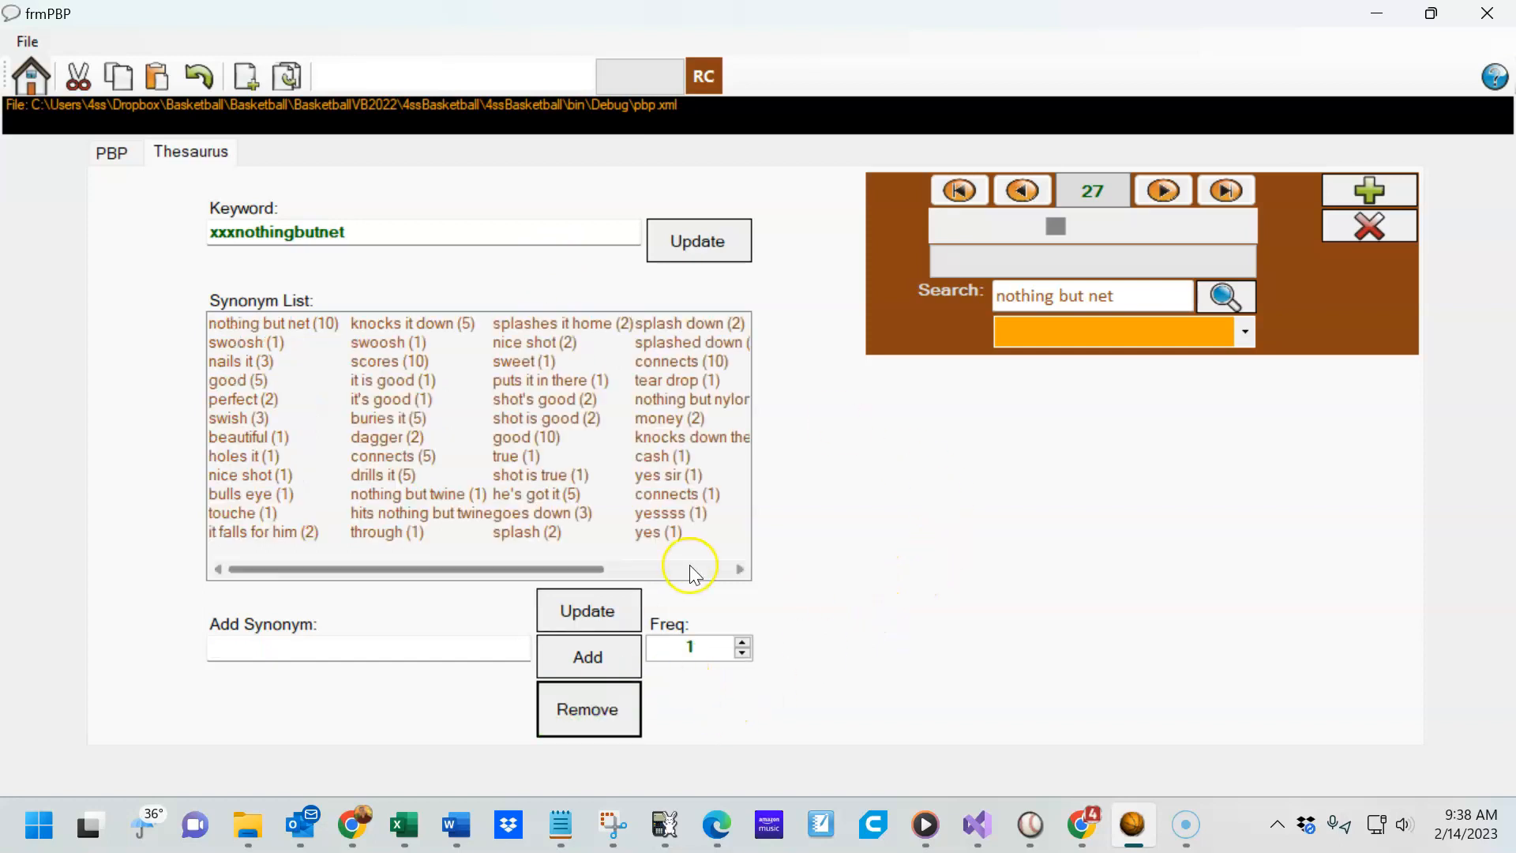
{"action": "left_click", "coordinate": [689, 565]}
{"action": "left_click", "coordinate": [294, 569]}
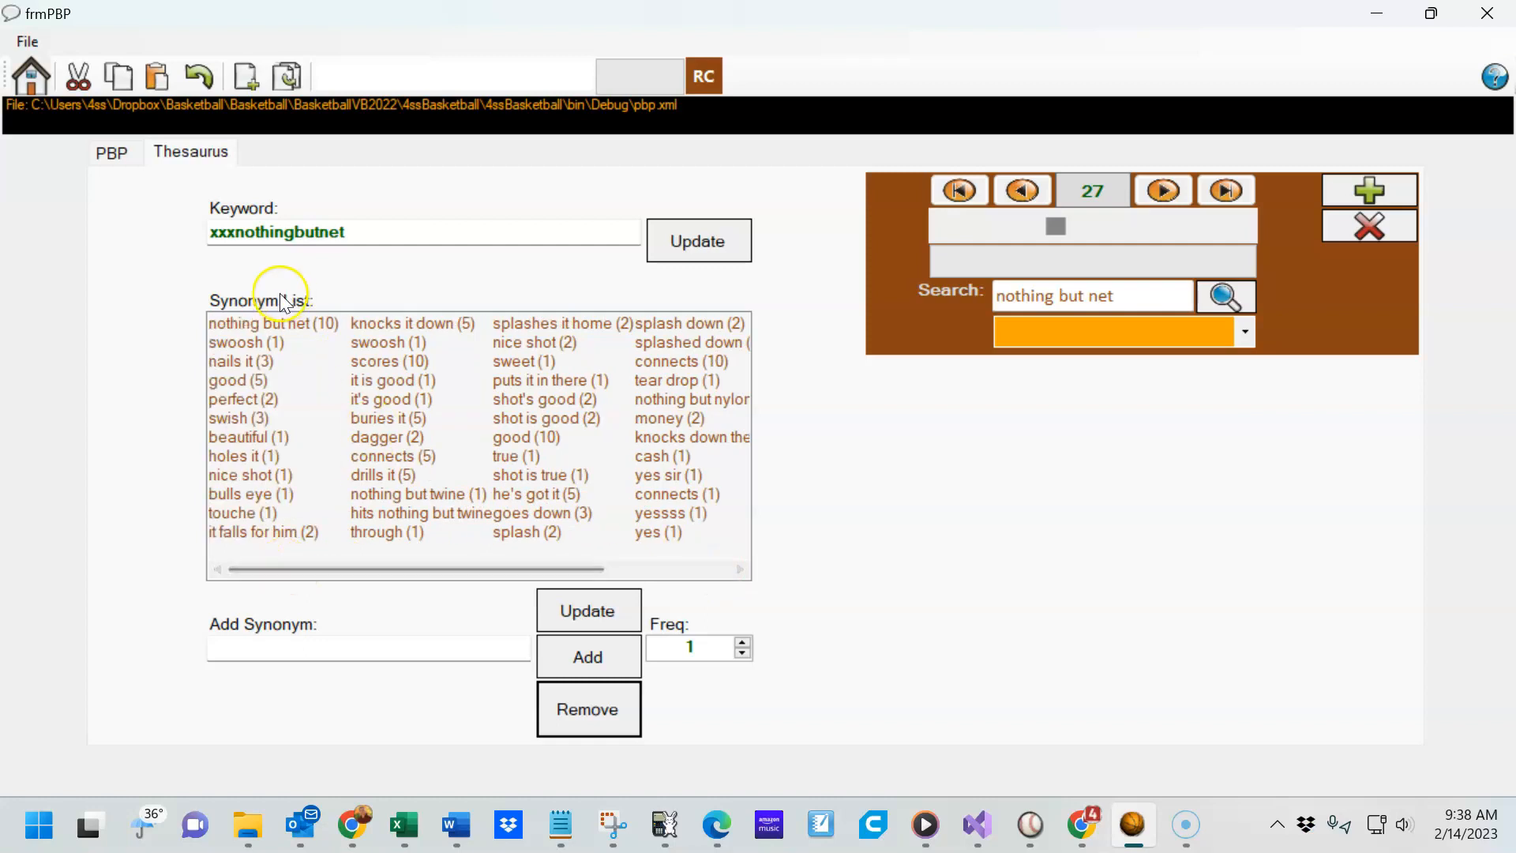
Look through the keyword and synonym lists and replace "scores!" in the PBP description with the synonym keyword xxxnothingbutnet
{"action": "left_click", "coordinate": [108, 154]}
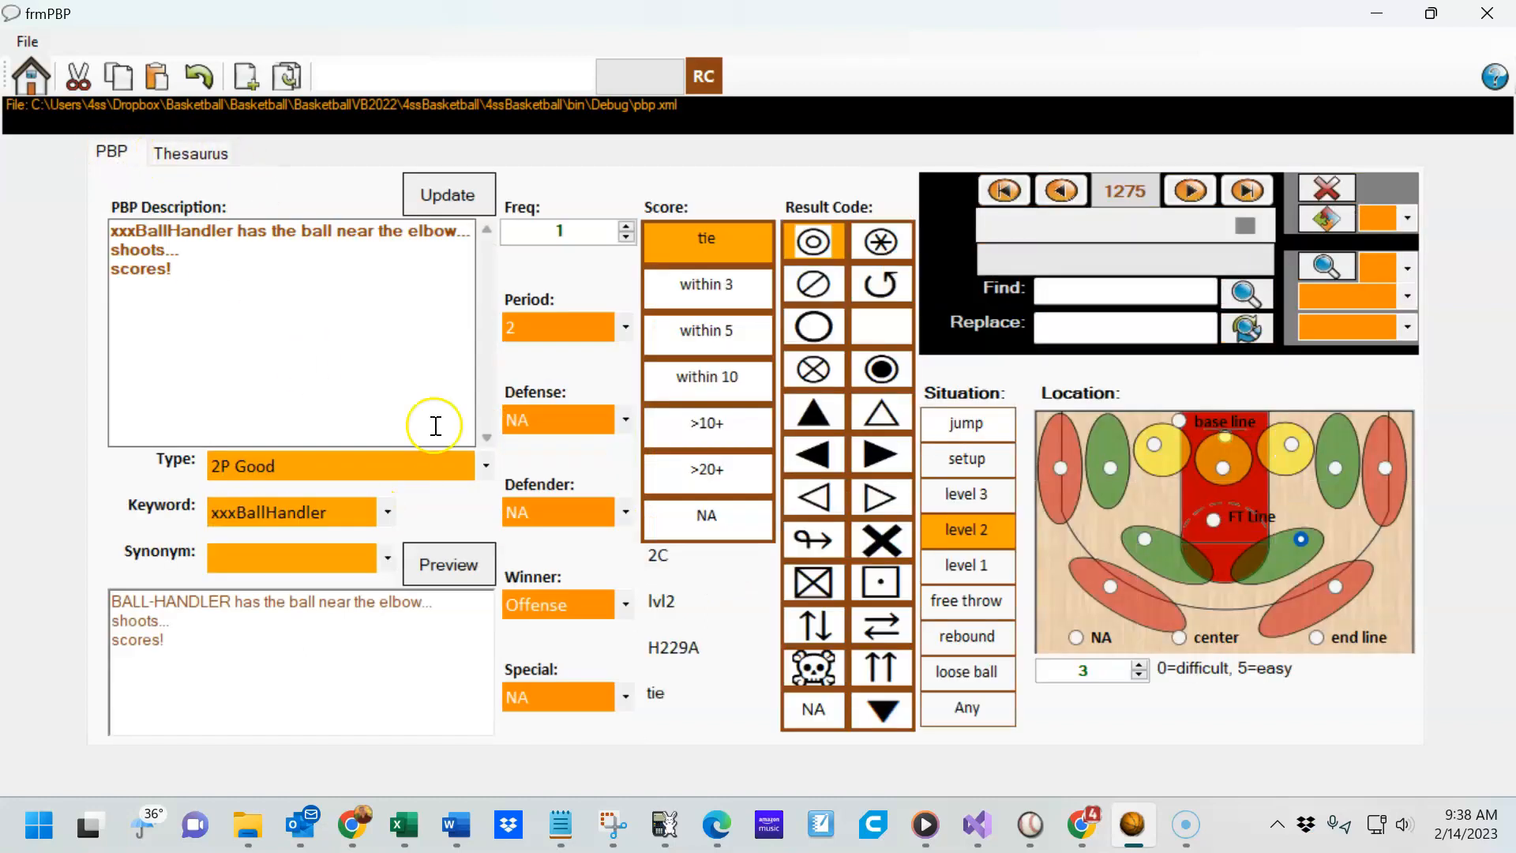
{"action": "double_click", "coordinate": [120, 272]}
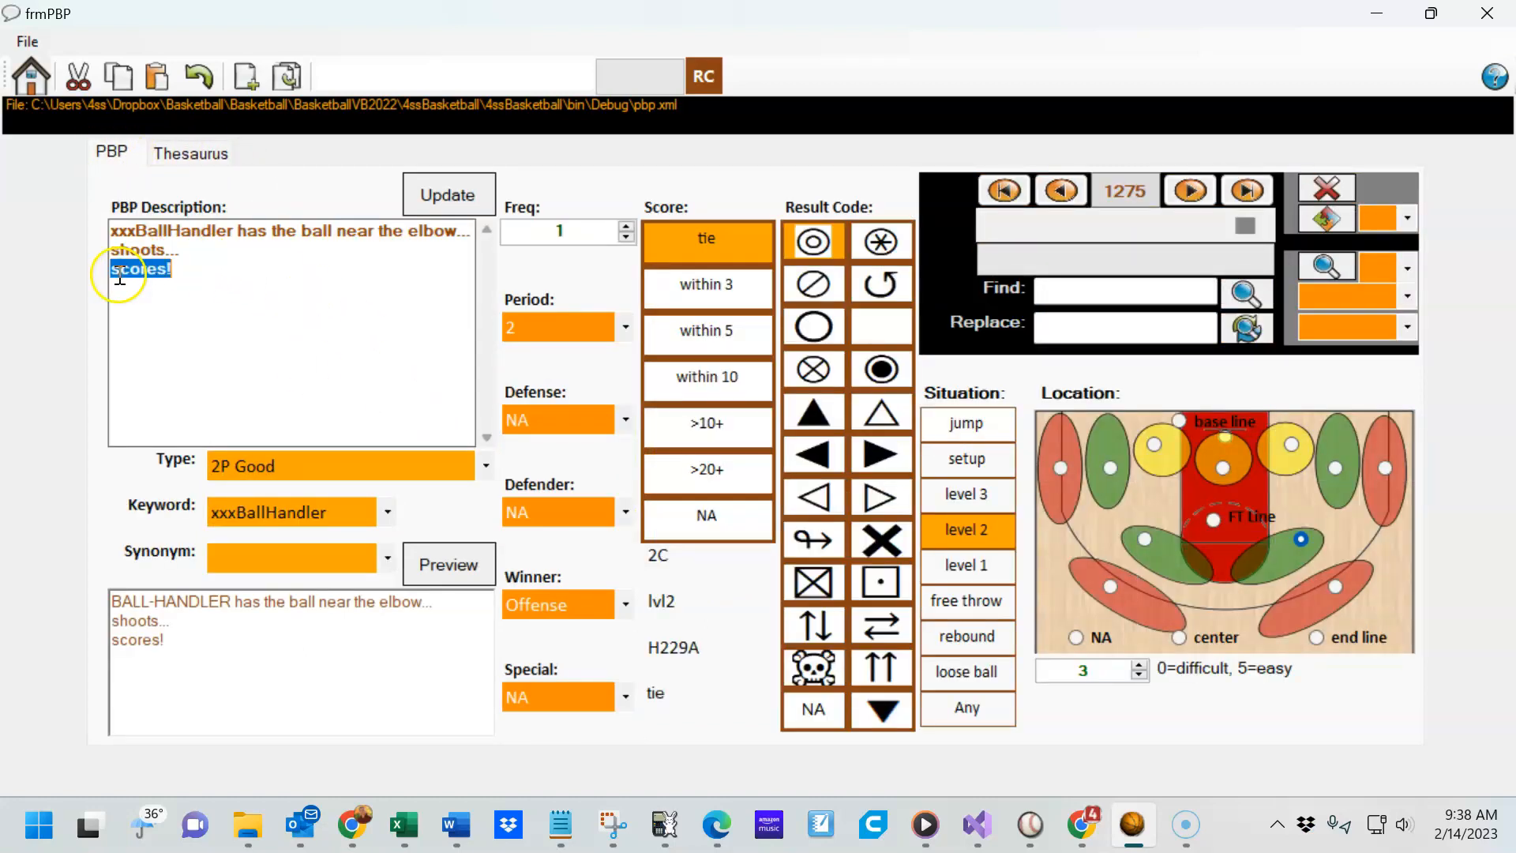
{"action": "left_click", "coordinate": [387, 513]}
{"action": "mouse_move", "coordinate": [384, 401]}
{"action": "left_mouse_down"}
{"action": "mouse_move", "coordinate": [380, 535]}
{"action": "mouse_move", "coordinate": [390, 311]}
{"action": "mouse_move", "coordinate": [390, 412]}
{"action": "left_mouse_up"}
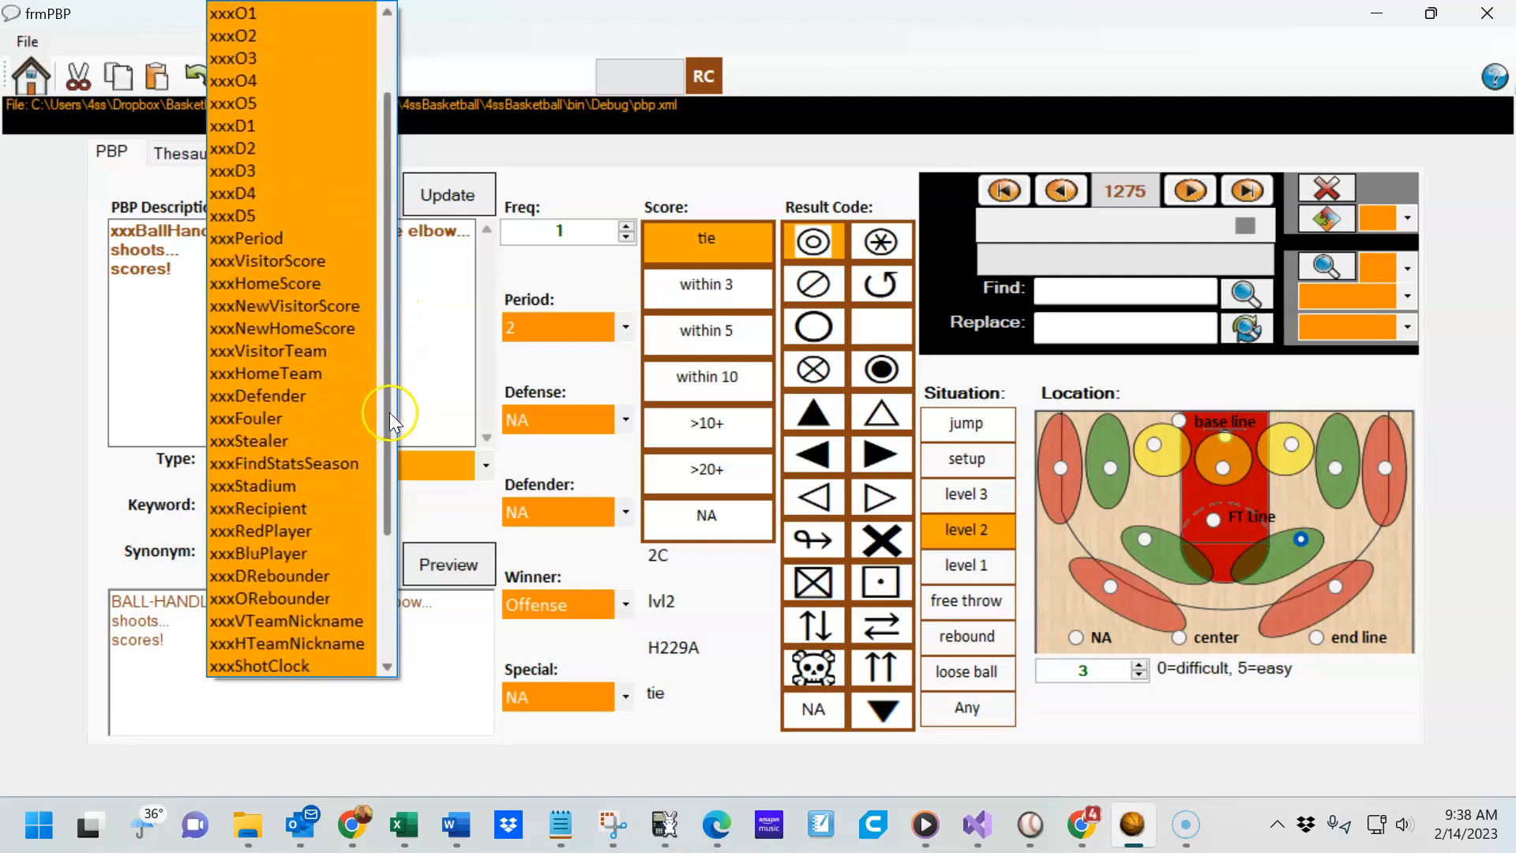
{"action": "left_click", "coordinate": [434, 507]}
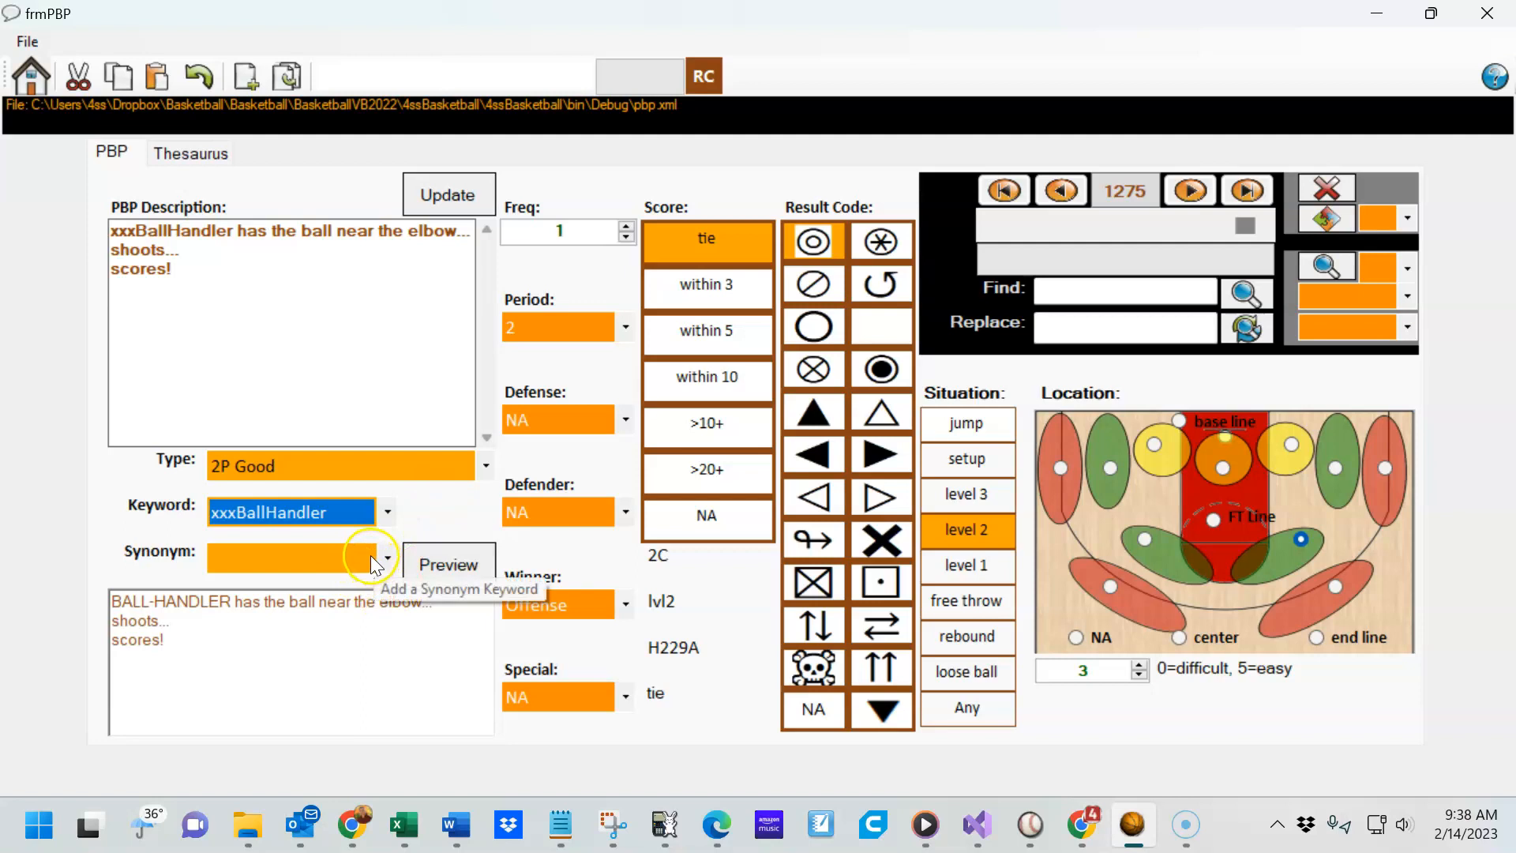
{"action": "left_click", "coordinate": [386, 563]}
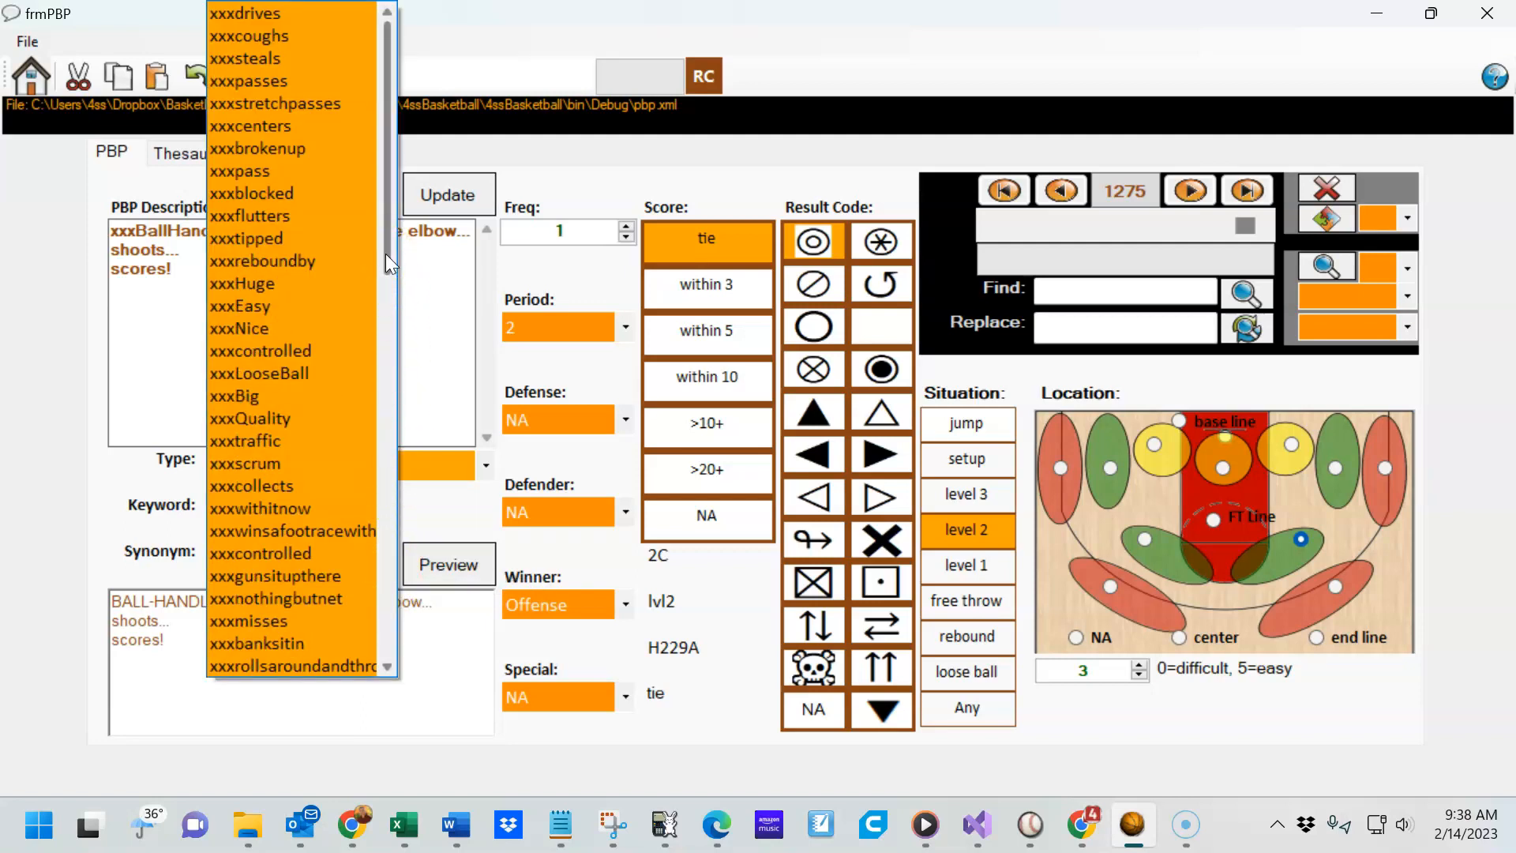
{"action": "left_click", "coordinate": [84, 478]}
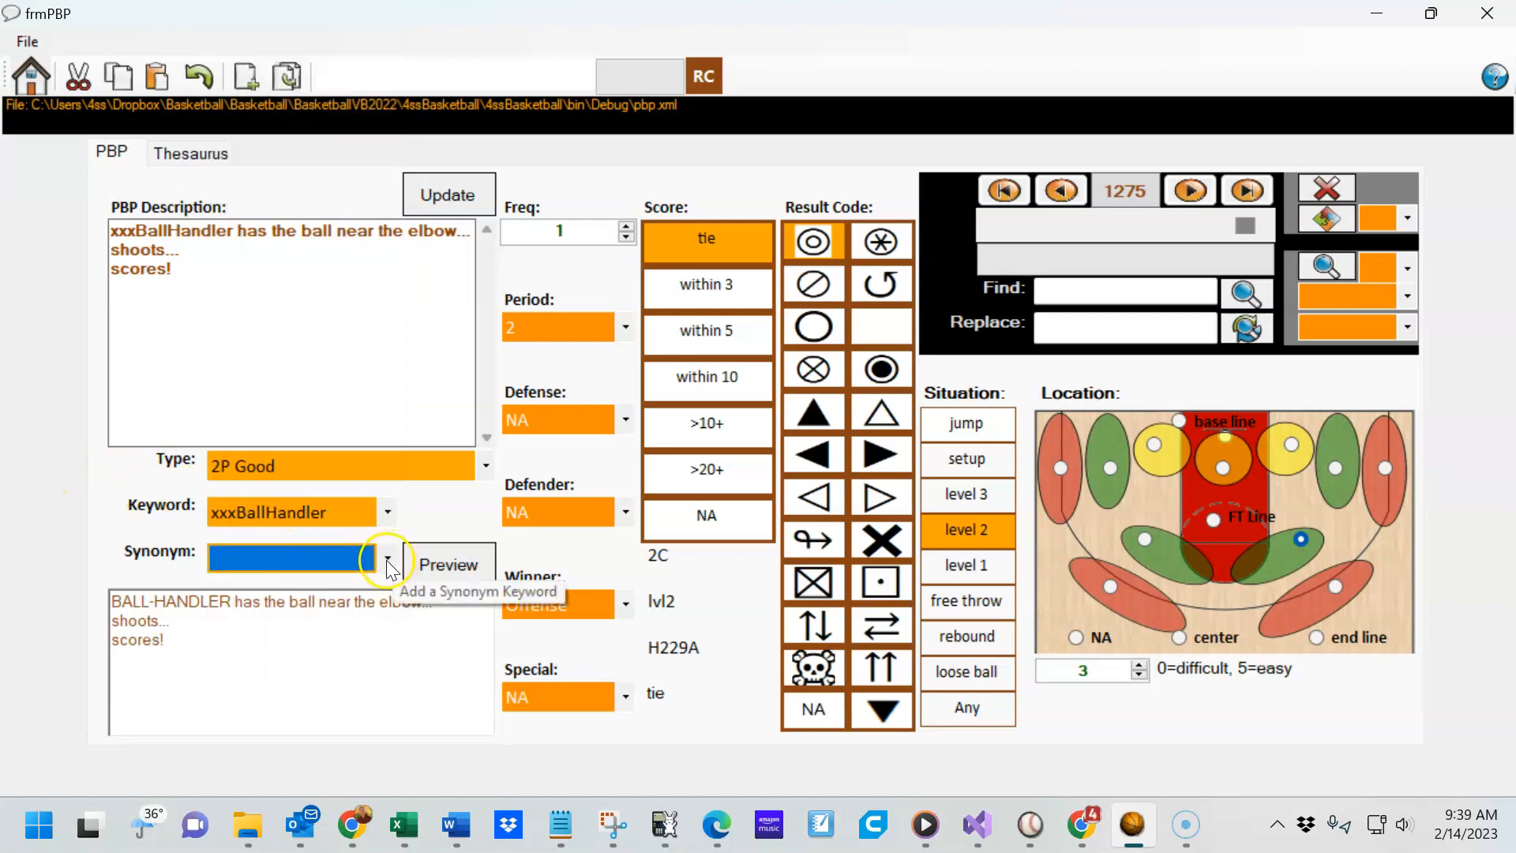
{"action": "left_click", "coordinate": [383, 509]}
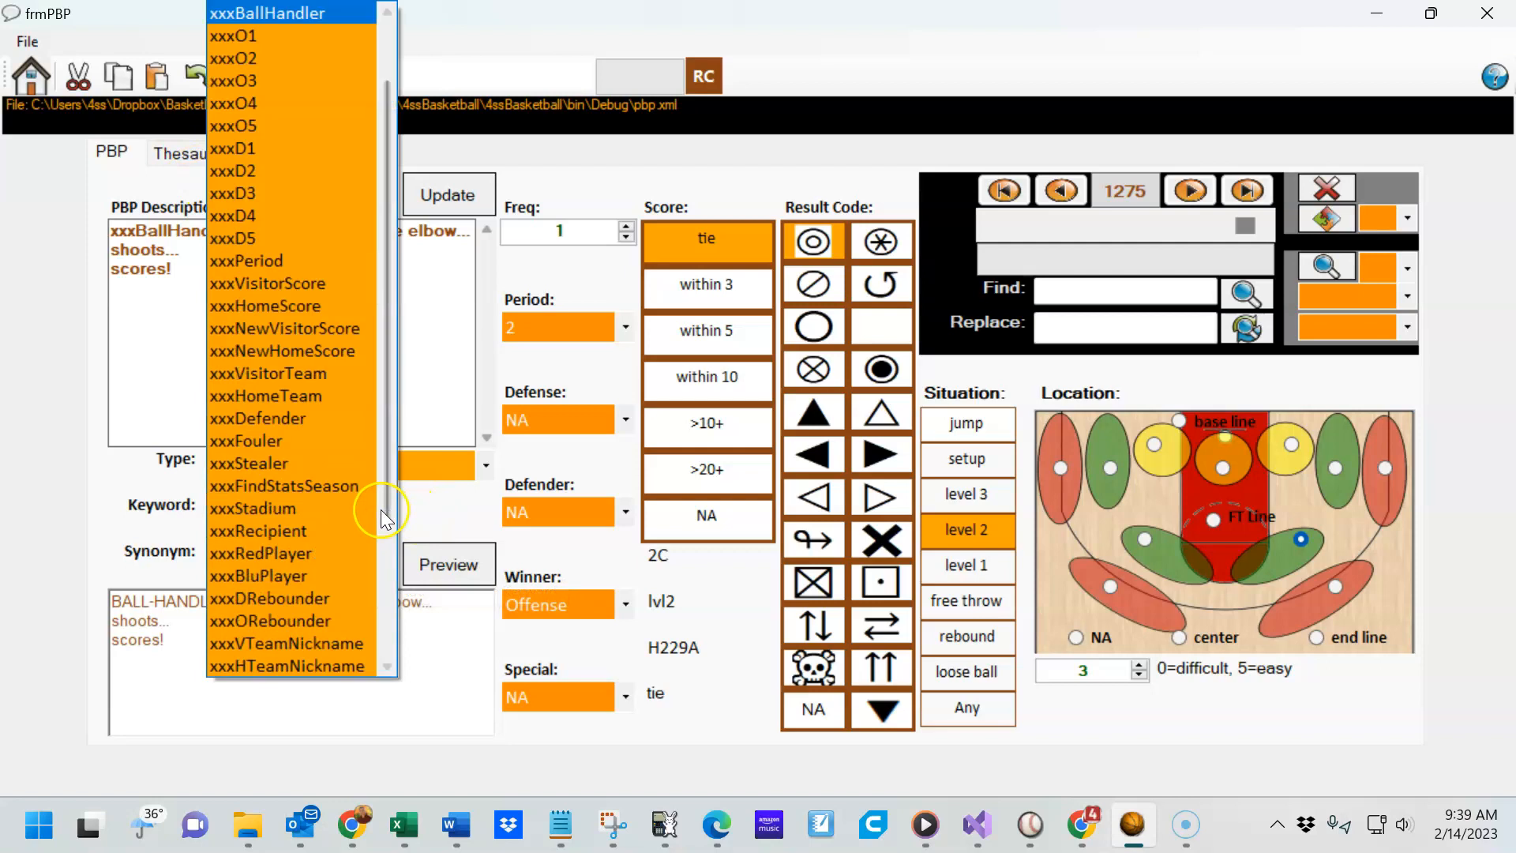
{"action": "left_click_drag", "start_coordinate": [385, 481], "coordinate": [391, 349]}
{"action": "left_click", "coordinate": [388, 511]}
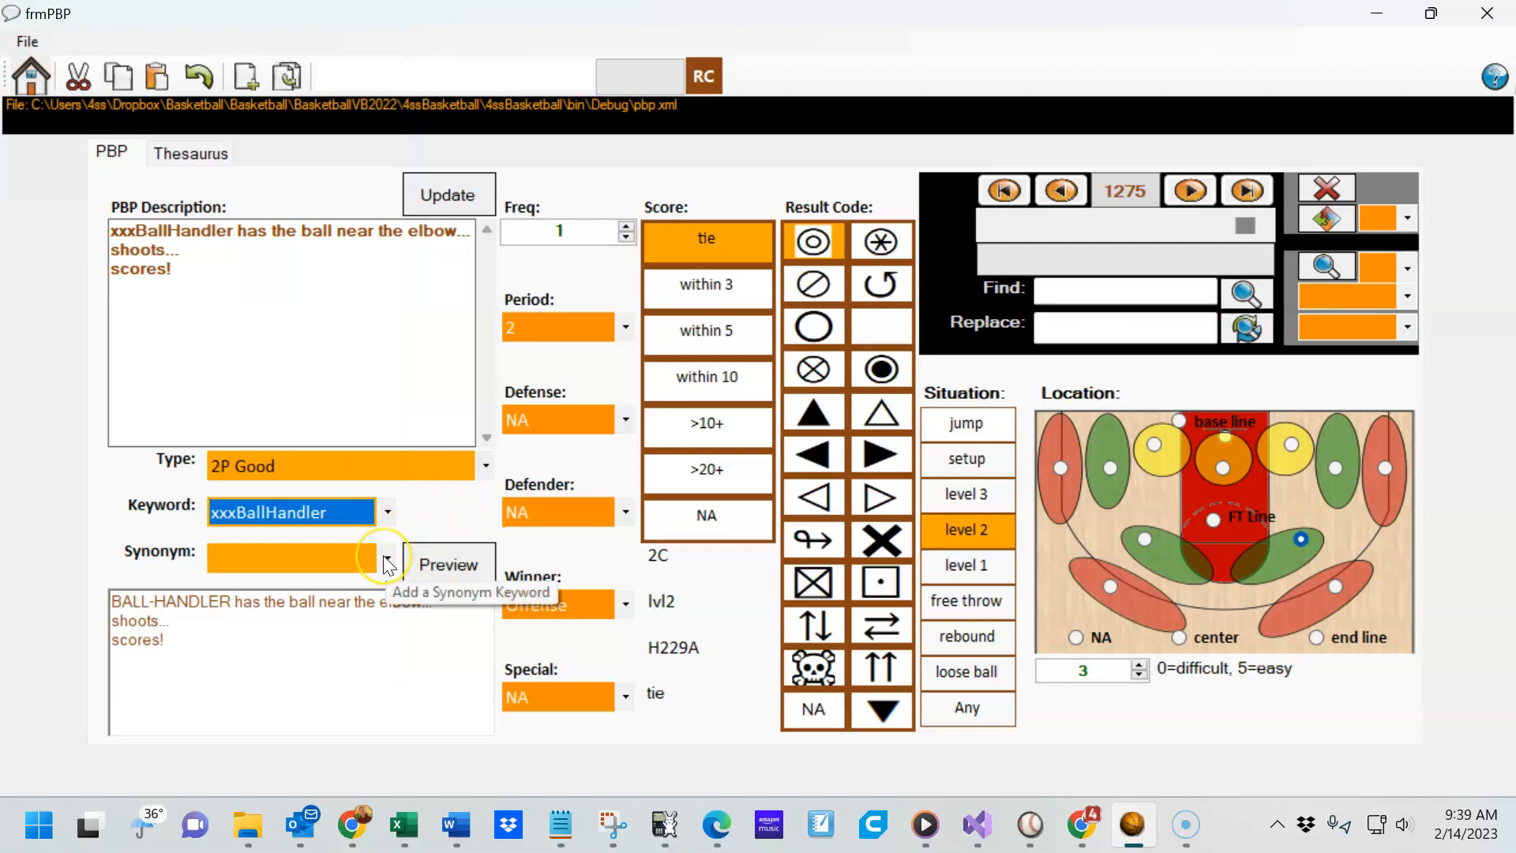
{"action": "left_click", "coordinate": [388, 563]}
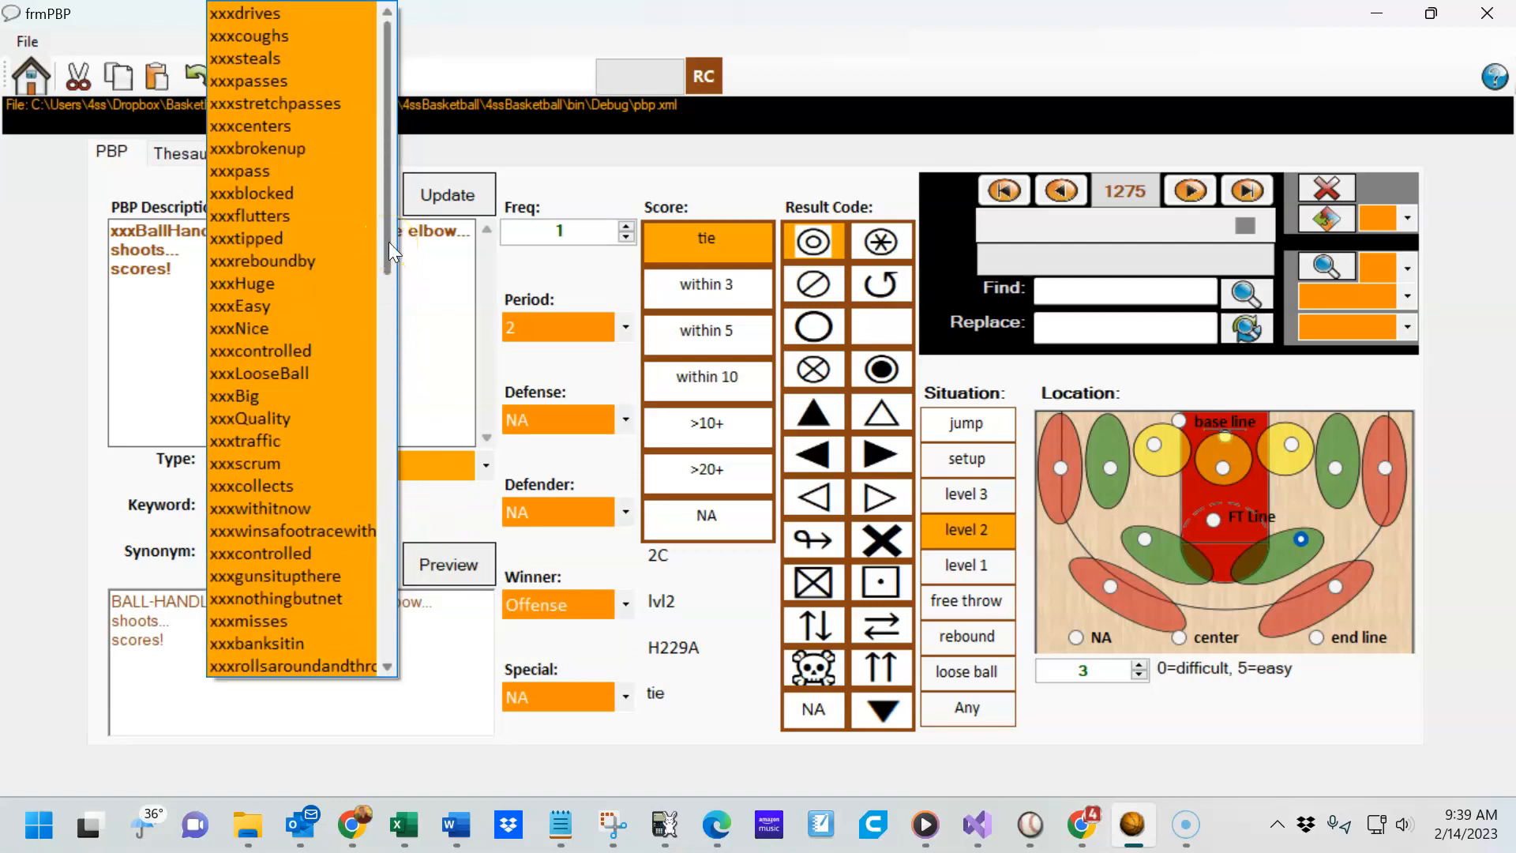
{"action": "left_click_drag", "start_coordinate": [389, 241], "coordinate": [393, 202]}
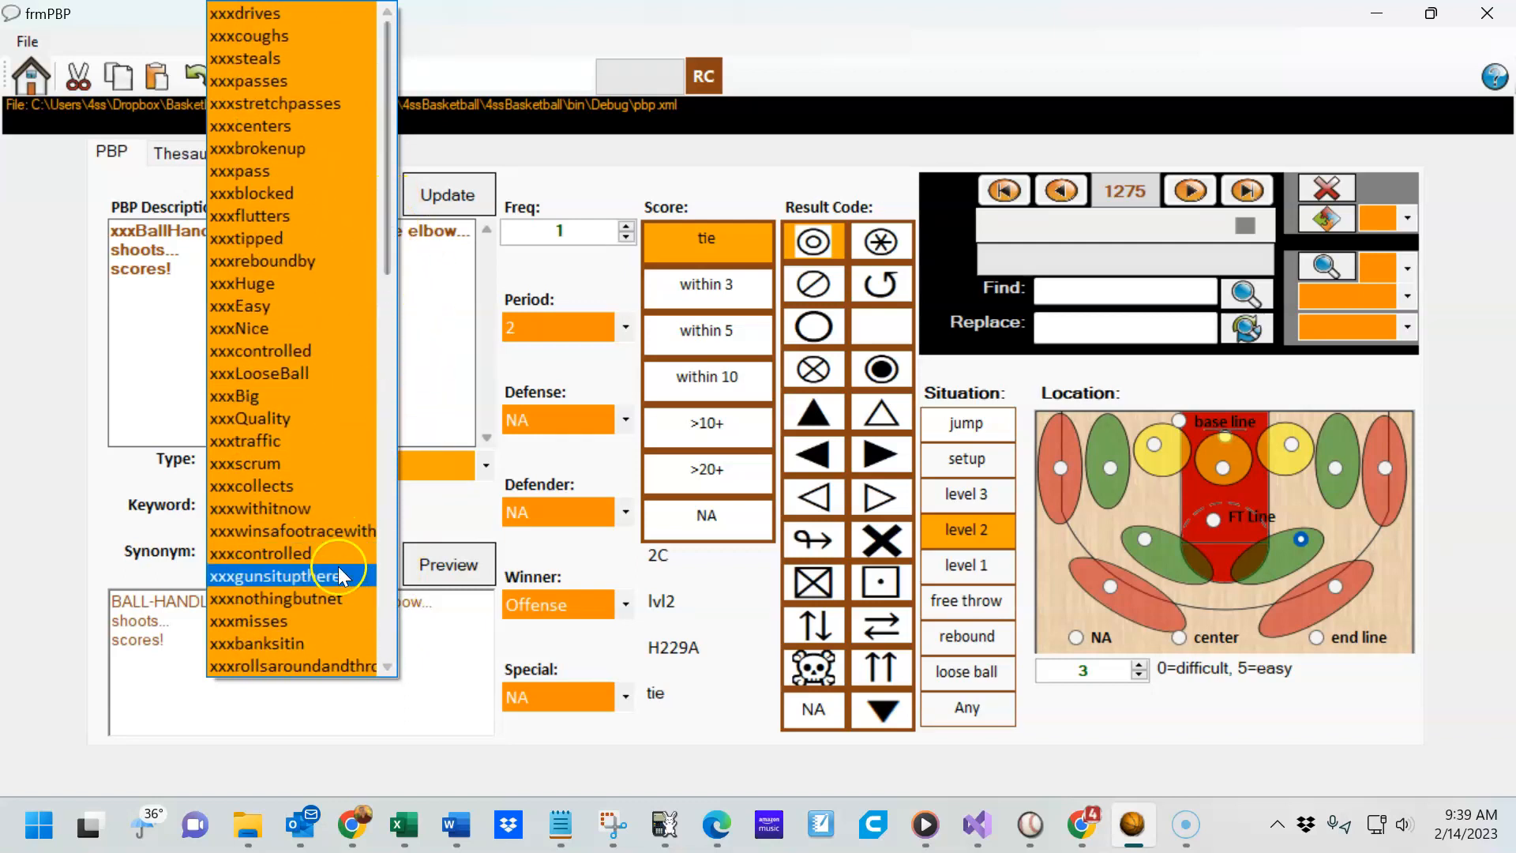
{"action": "left_click", "coordinate": [343, 599]}
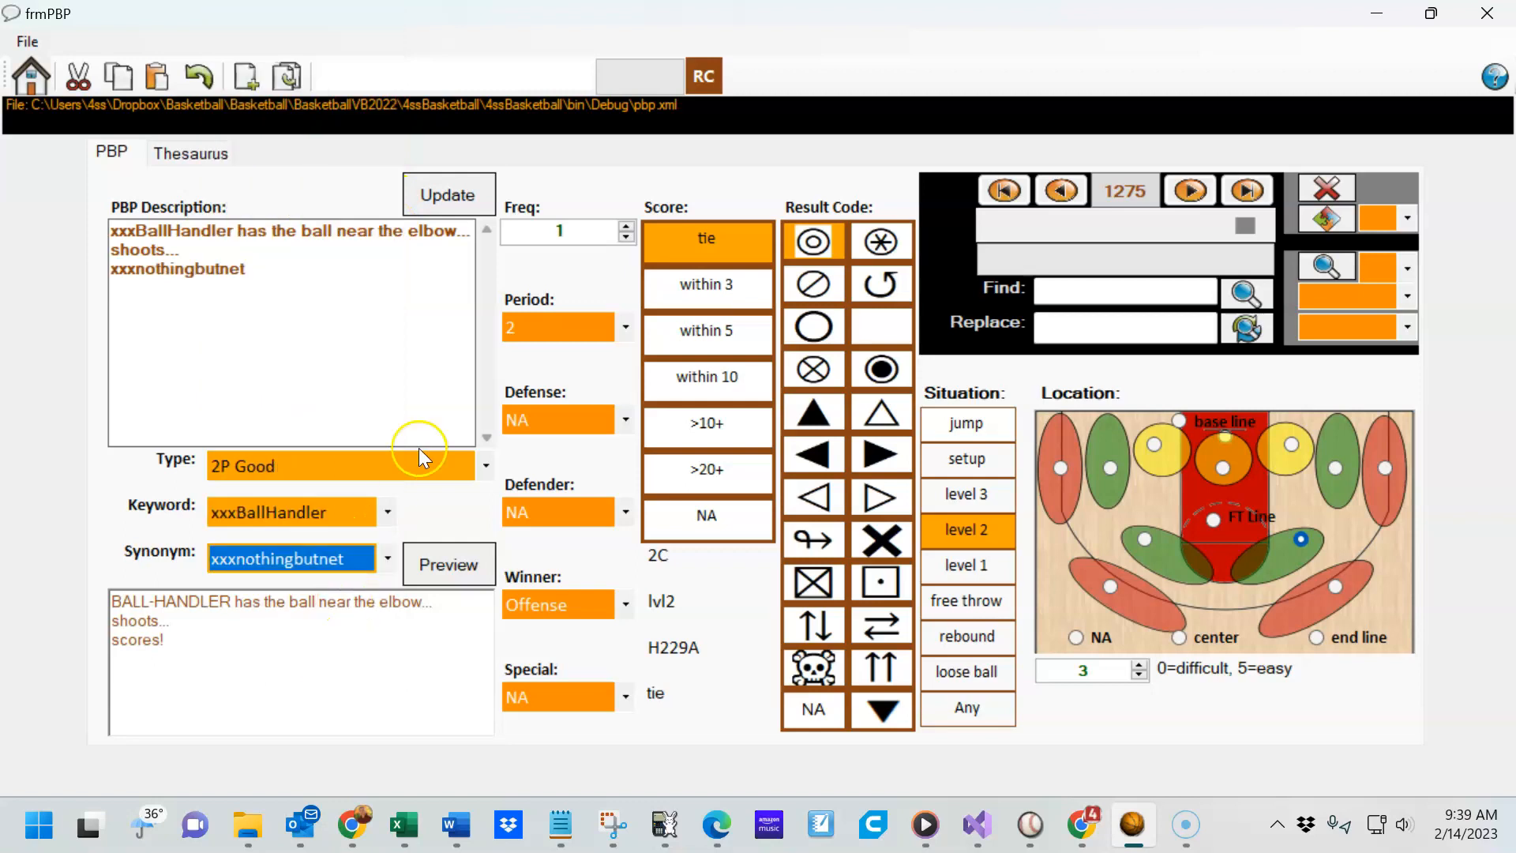
Save the changed PBP description and preview it repeatedly to check the varying synonyms for xxxnothingbutnet
{"action": "left_click", "coordinate": [454, 192]}
{"action": "left_click", "coordinate": [449, 559]}
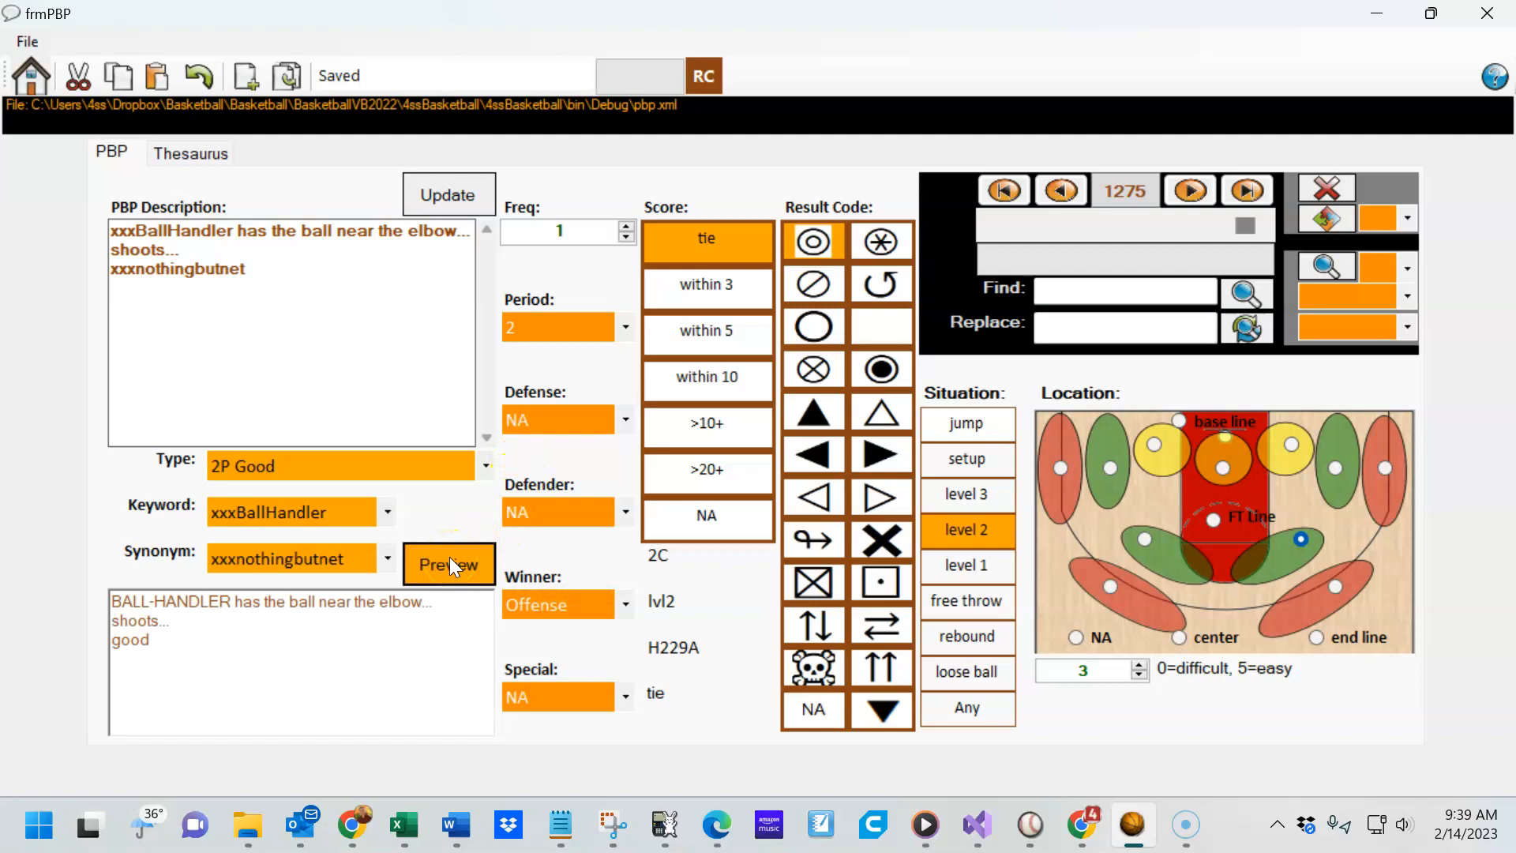
{"action": "left_click", "coordinate": [462, 567]}
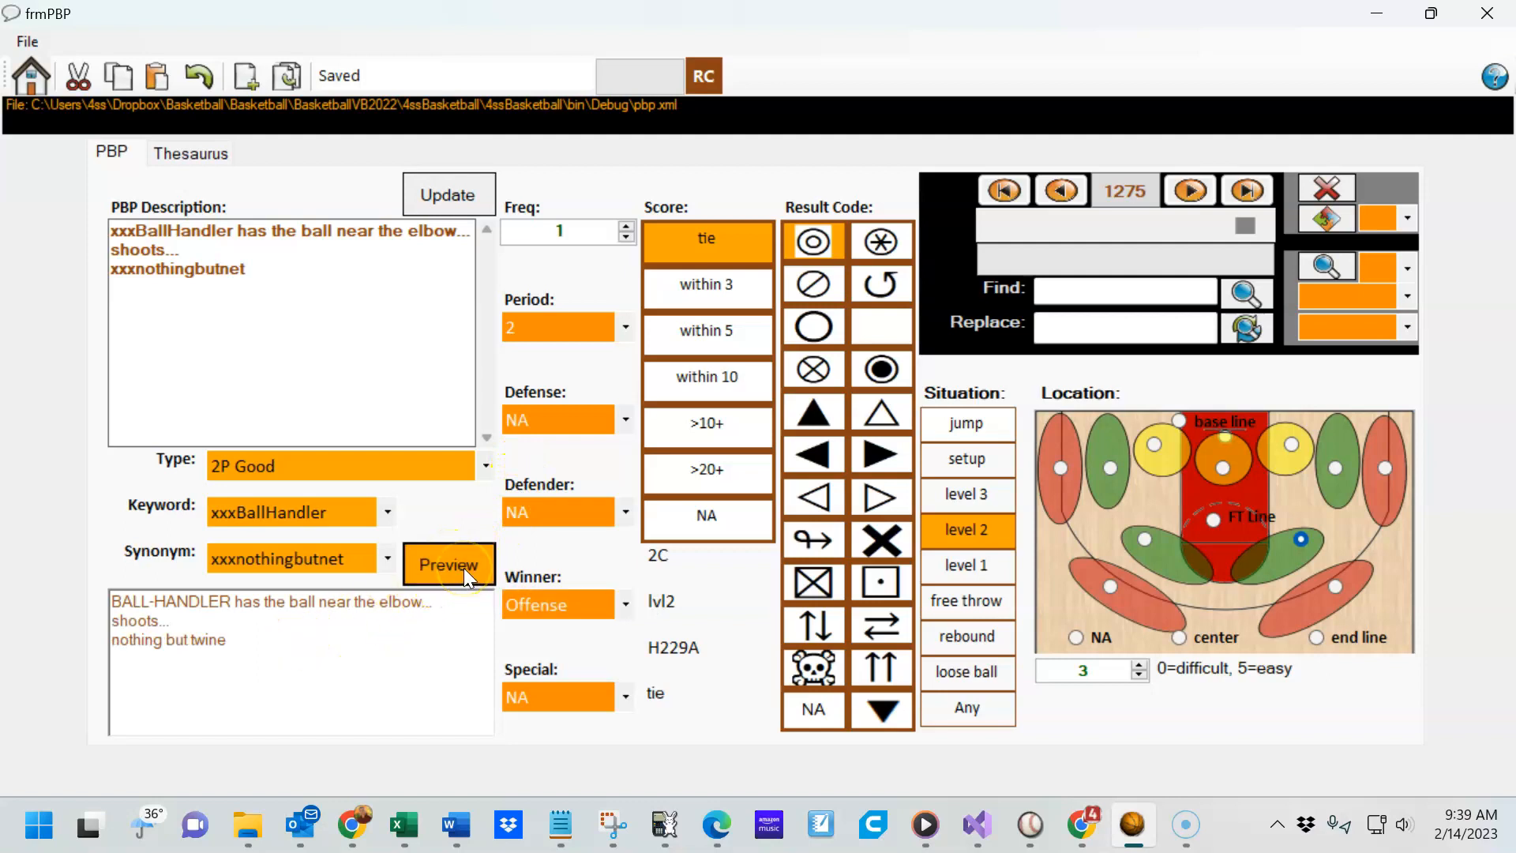
{"action": "left_click", "coordinate": [463, 567]}
{"action": "left_click", "coordinate": [463, 567]}
{"action": "left_click", "coordinate": [462, 567]}
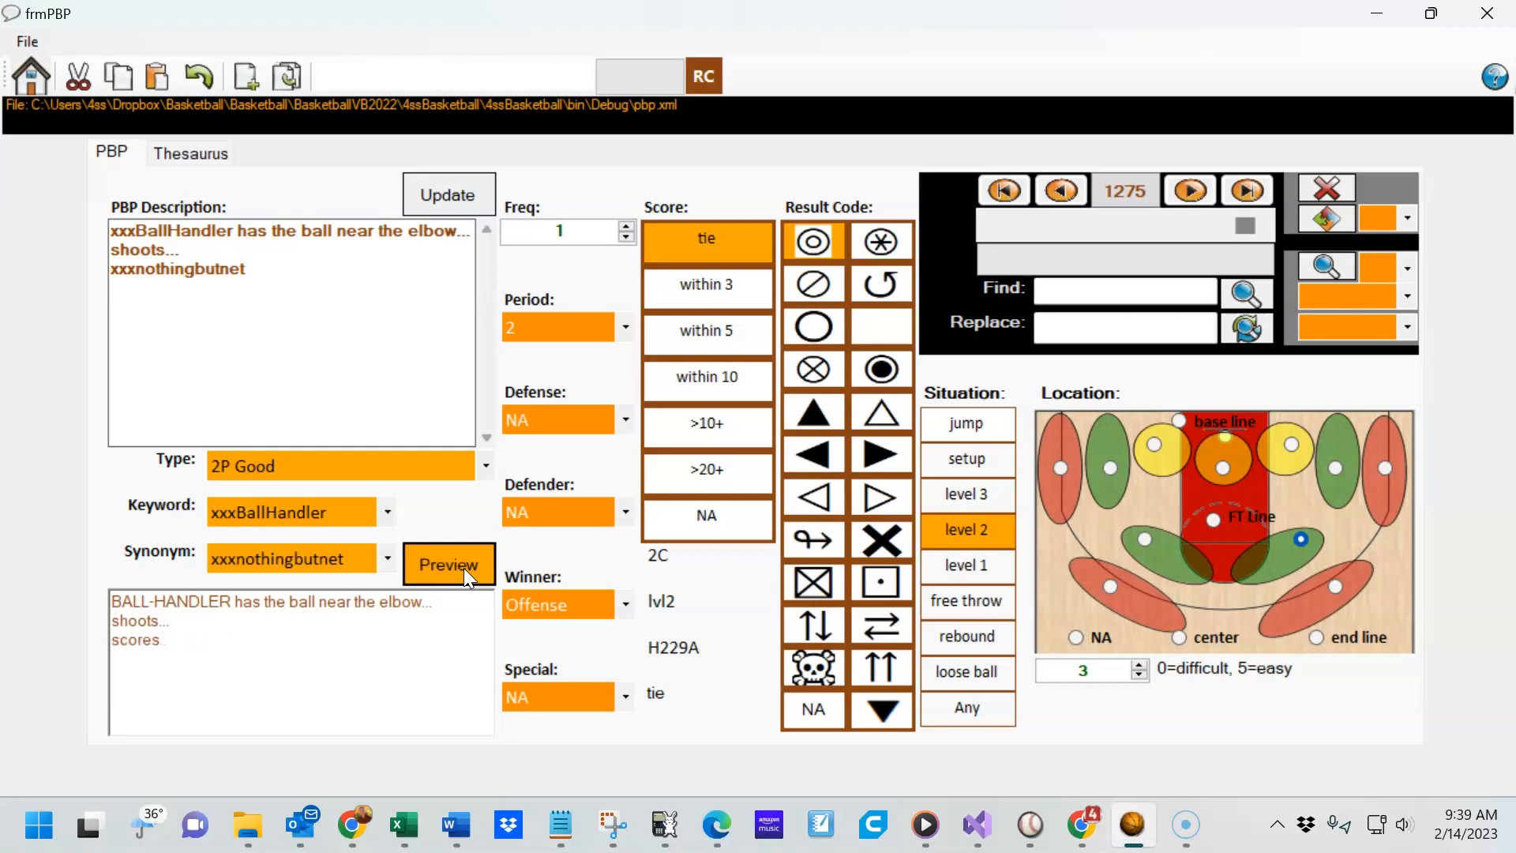
{"action": "left_click", "coordinate": [463, 567]}
{"action": "left_click", "coordinate": [463, 567]}
{"action": "left_click", "coordinate": [463, 567]}
{"action": "left_click", "coordinate": [463, 567]}
{"action": "left_click", "coordinate": [463, 566]}
Add an exclamation mark after xxxnothingbutnet in the description, save the record and preview it several times
{"action": "left_click", "coordinate": [391, 275]}
{"action": "type", "text": "!"}
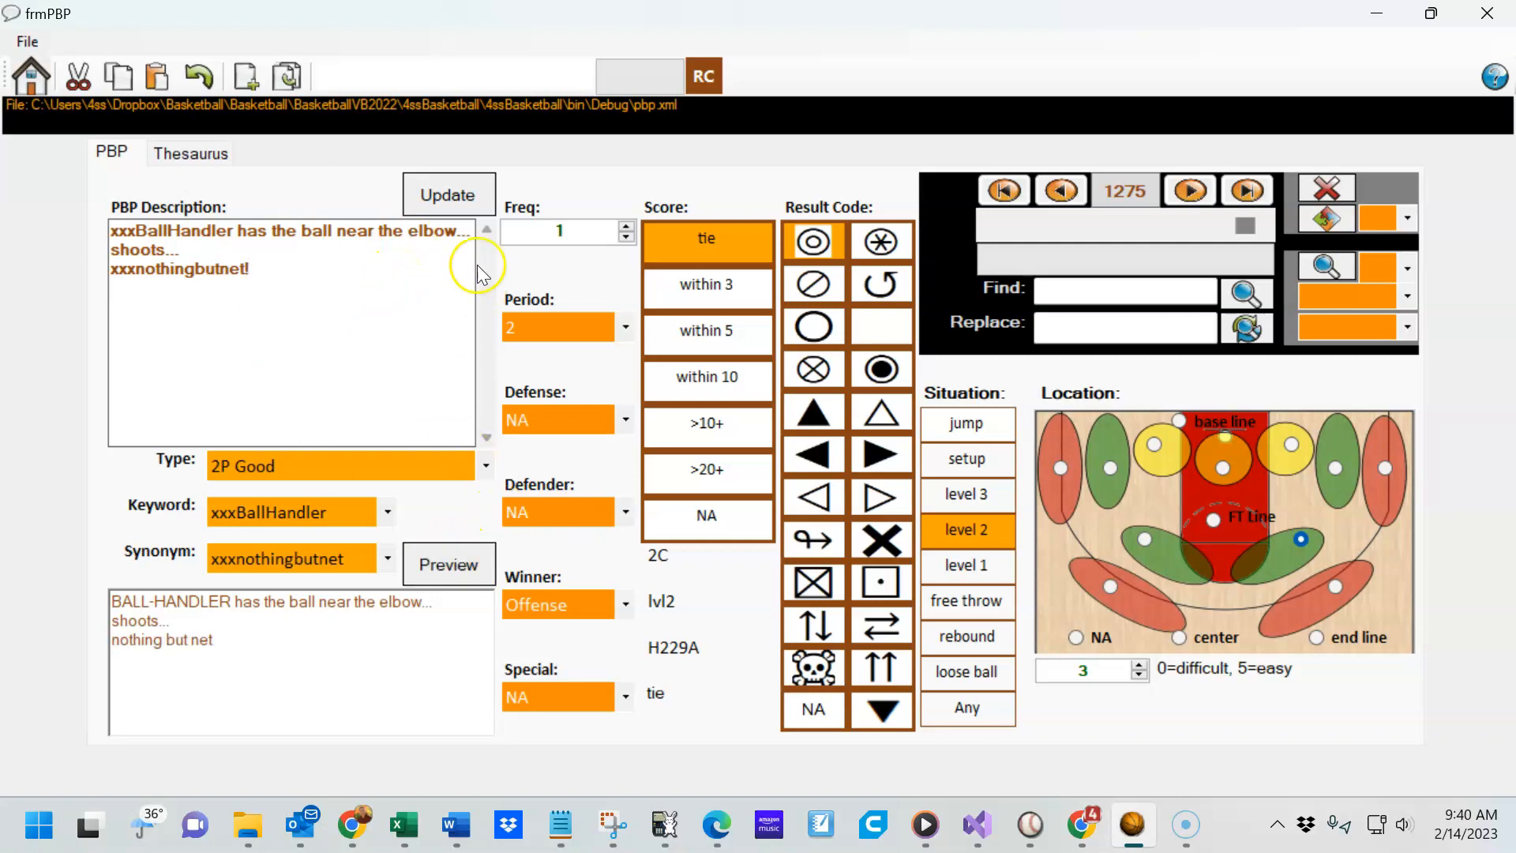
{"action": "left_click", "coordinate": [478, 193]}
{"action": "left_click", "coordinate": [455, 565]}
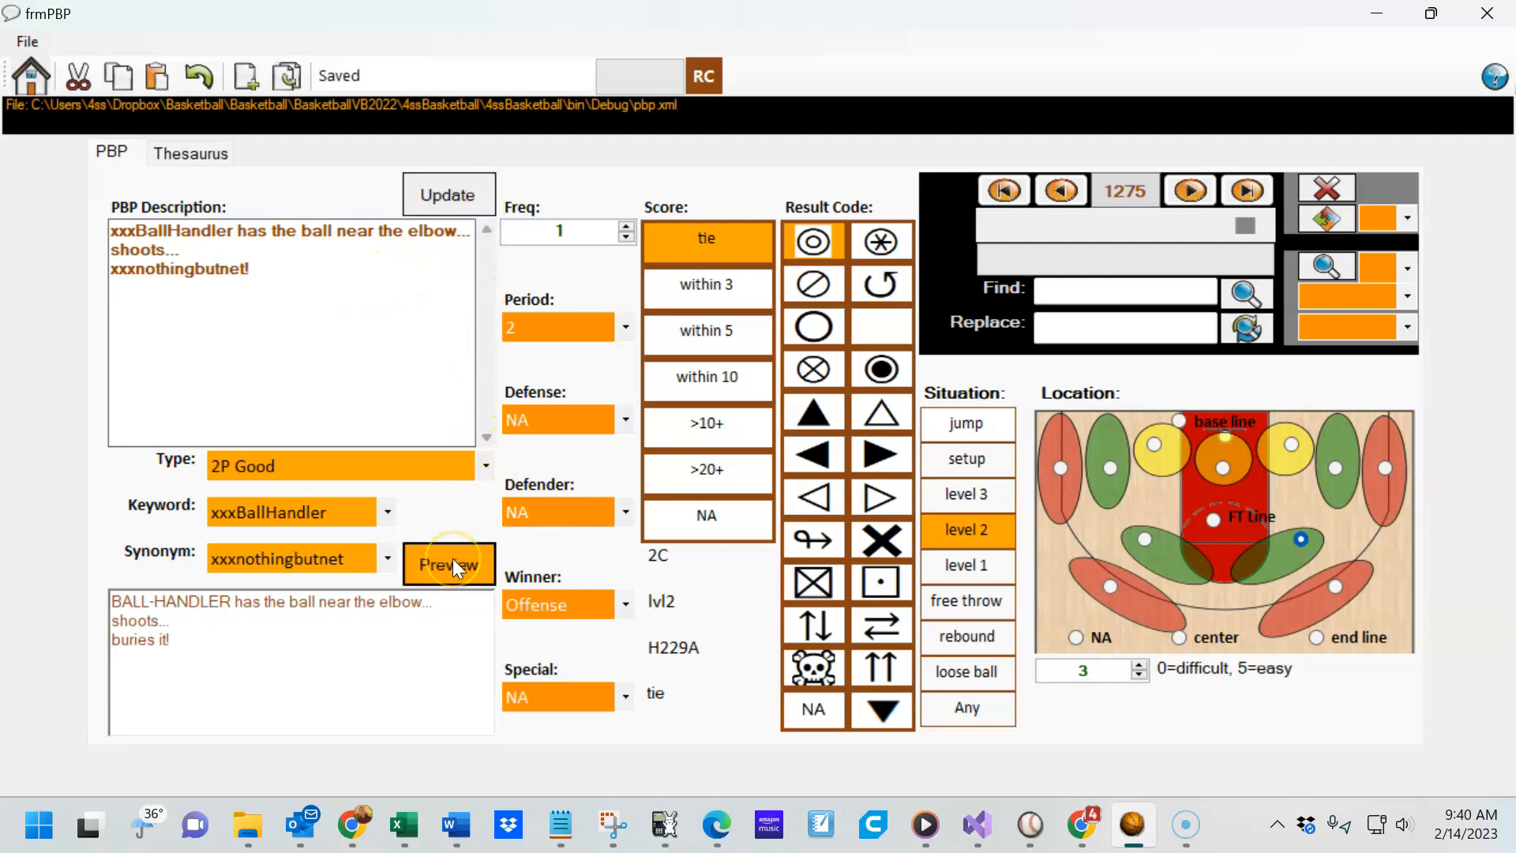
{"action": "left_click", "coordinate": [454, 560]}
{"action": "left_click", "coordinate": [454, 561]}
{"action": "left_click", "coordinate": [455, 561]}
{"action": "left_click", "coordinate": [453, 565]}
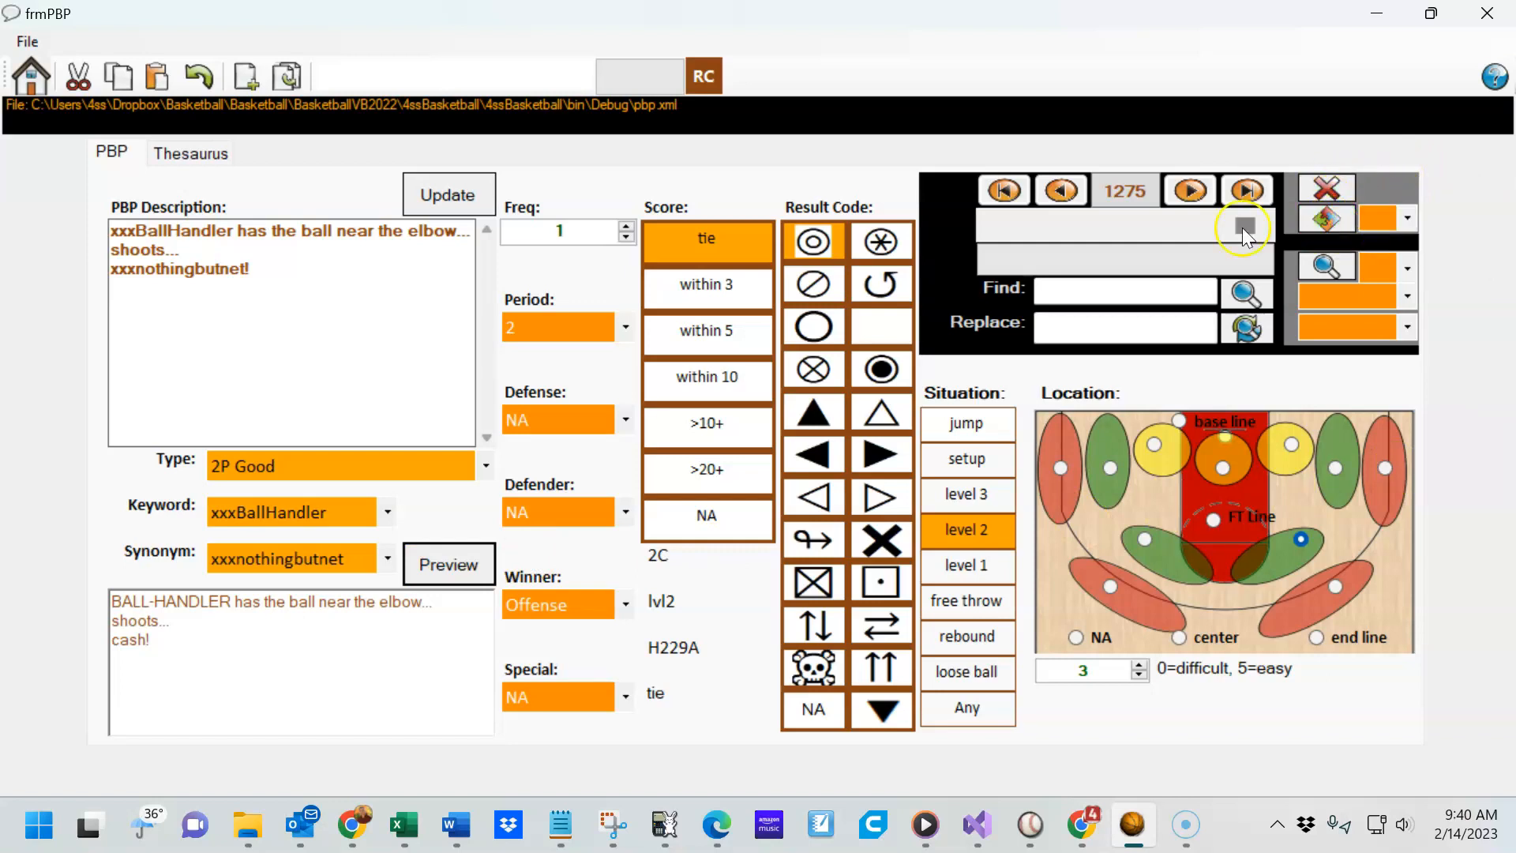
Delete the current 2P Good play-by-play record and confirm the deletion
{"action": "left_click", "coordinate": [421, 274]}
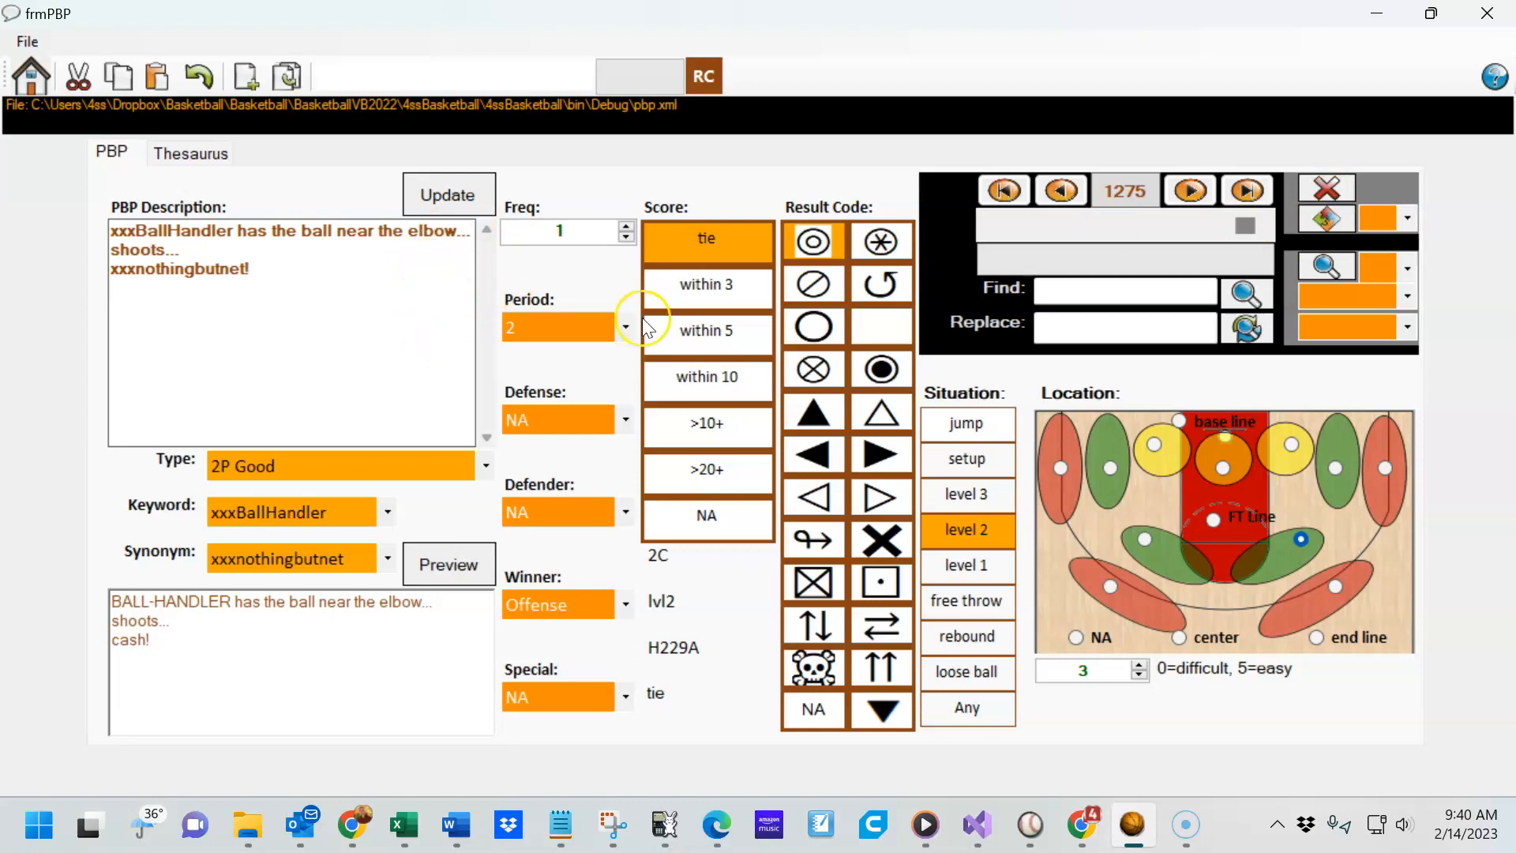
{"action": "left_click", "coordinate": [1336, 186]}
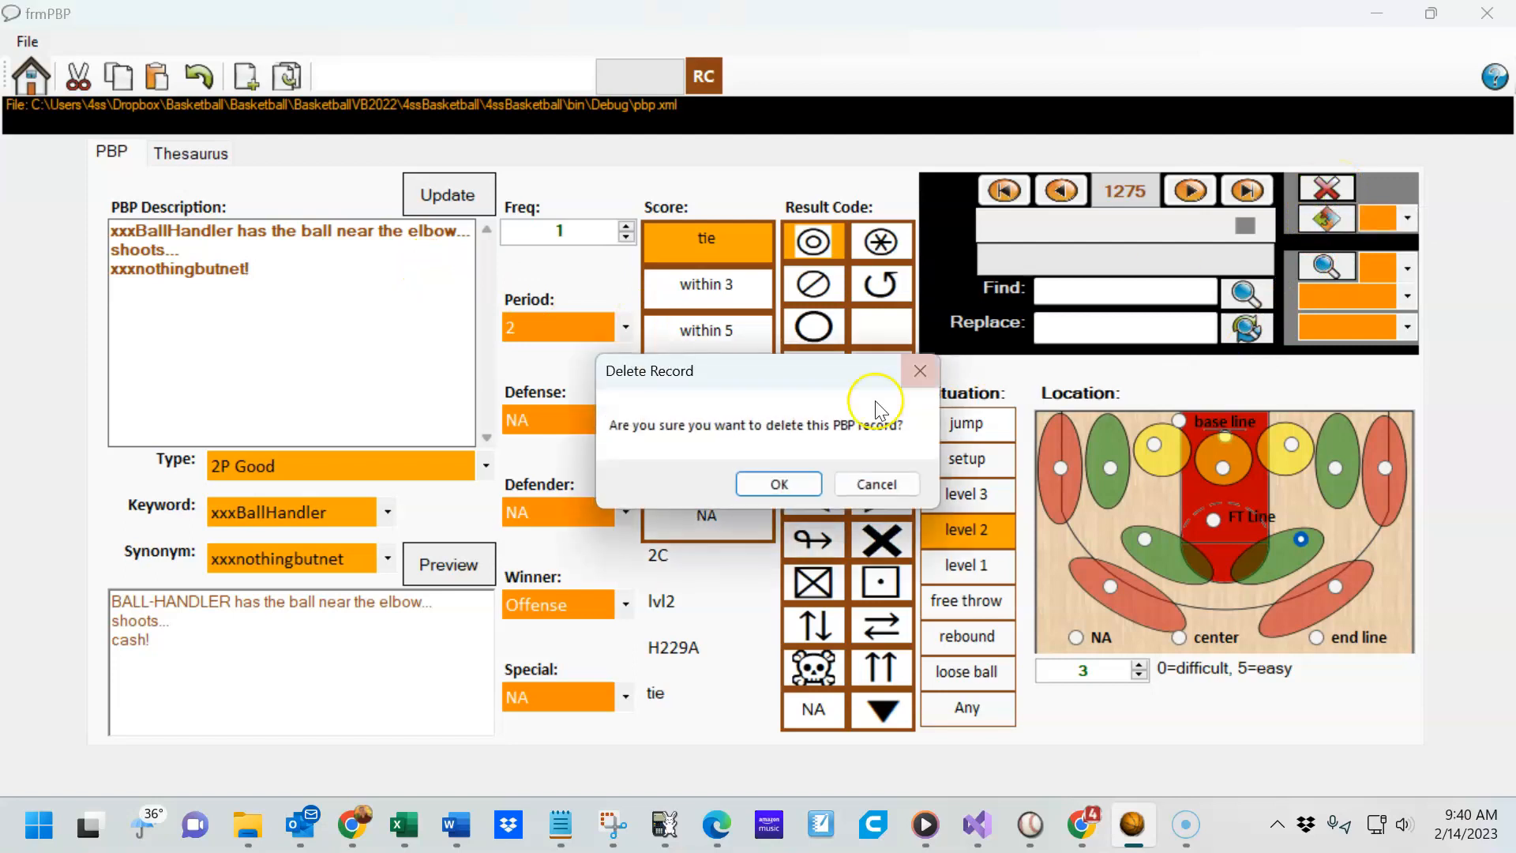
{"action": "left_click", "coordinate": [782, 484]}
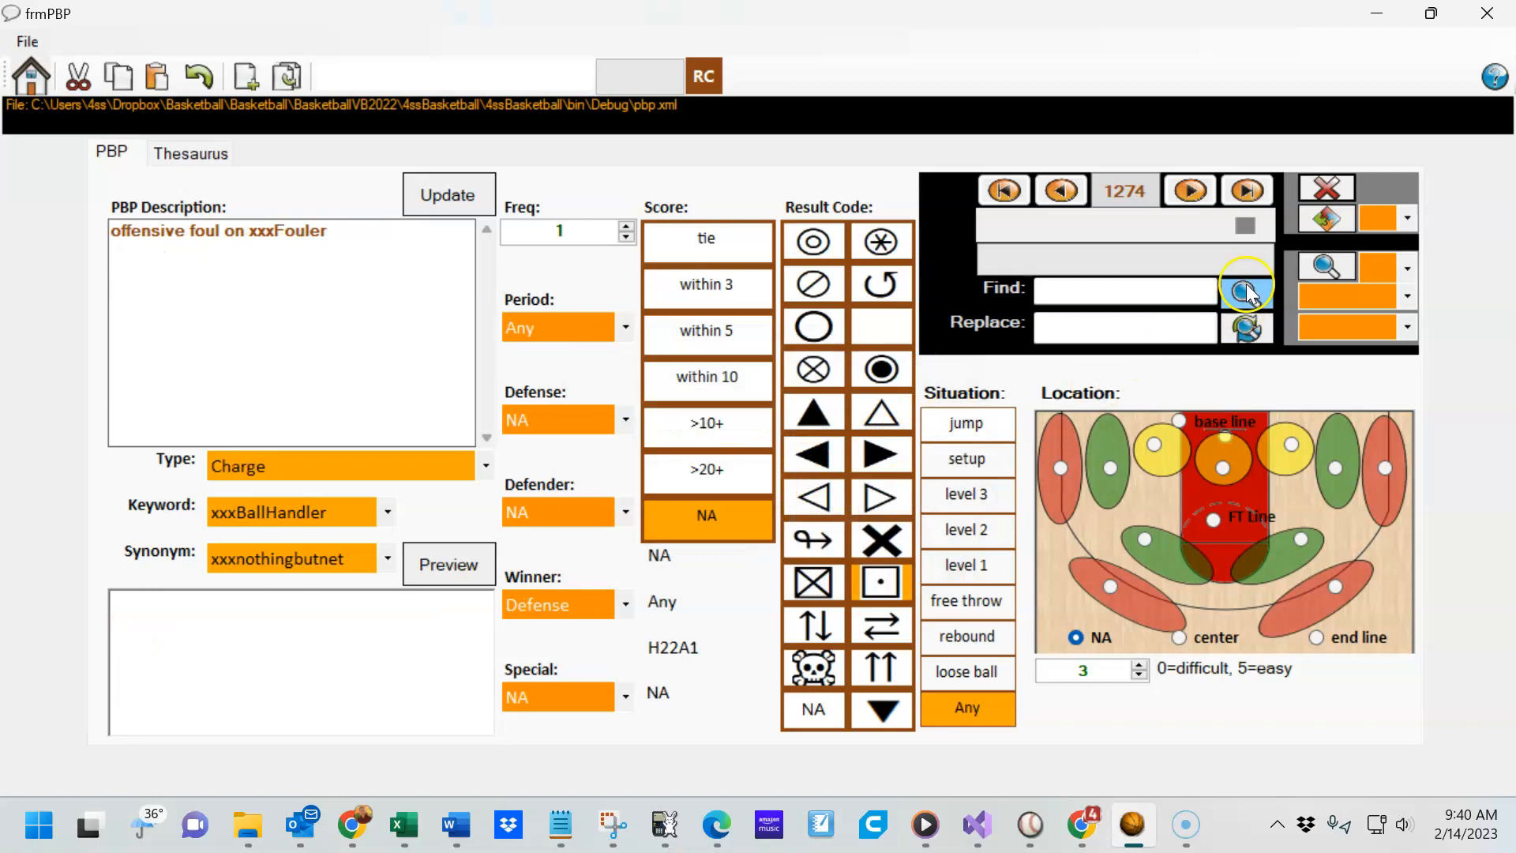